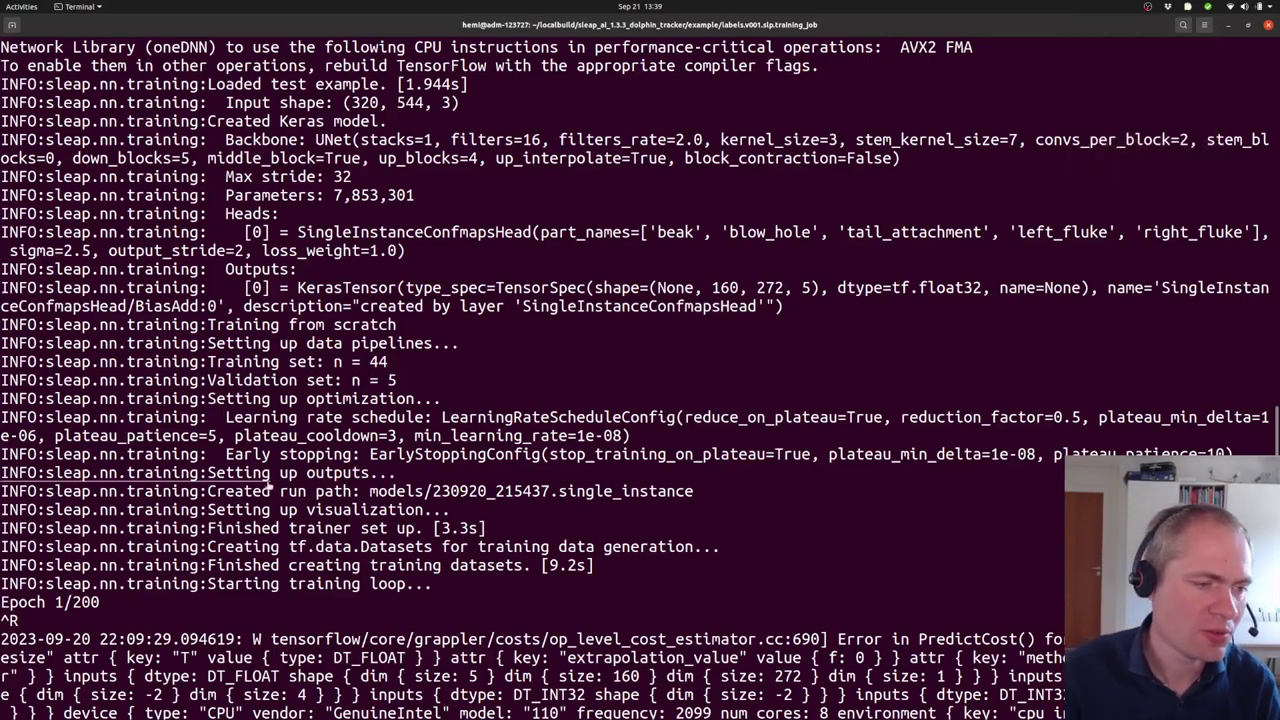
- Highlight the start of the training log and the 535.2-minute training time
drag(102, 602, 2, 584)
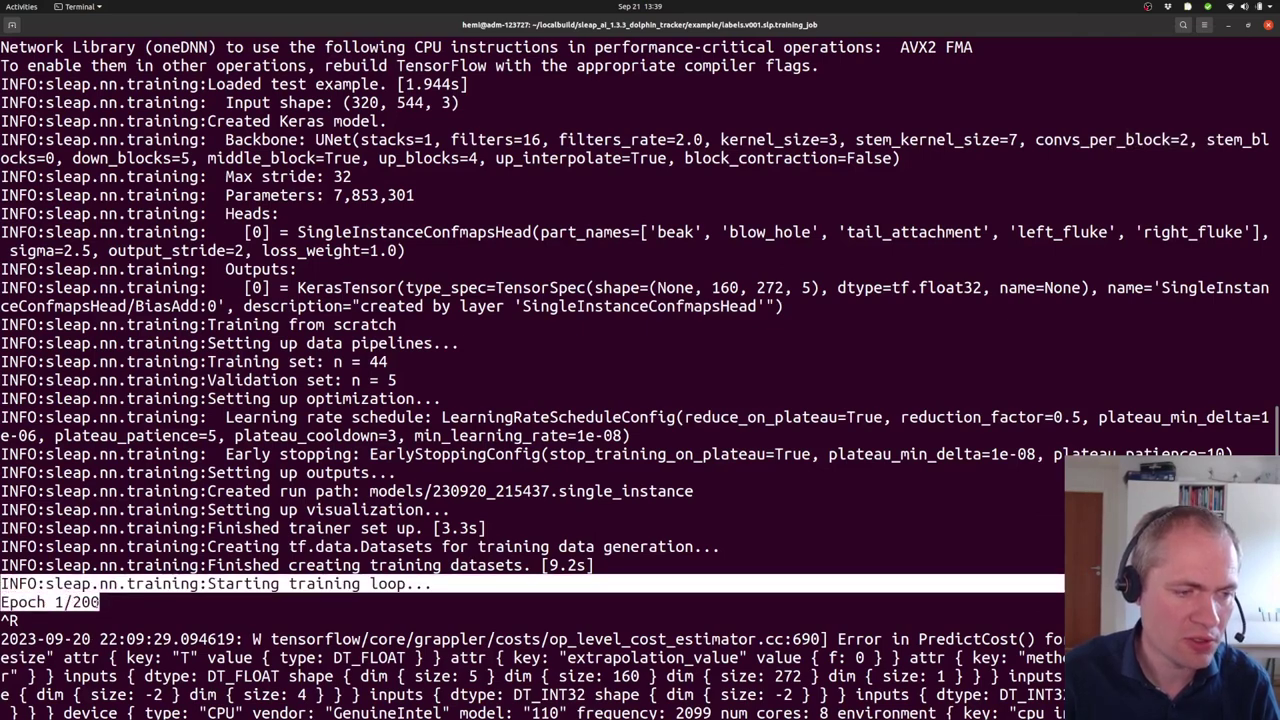
click(132, 602)
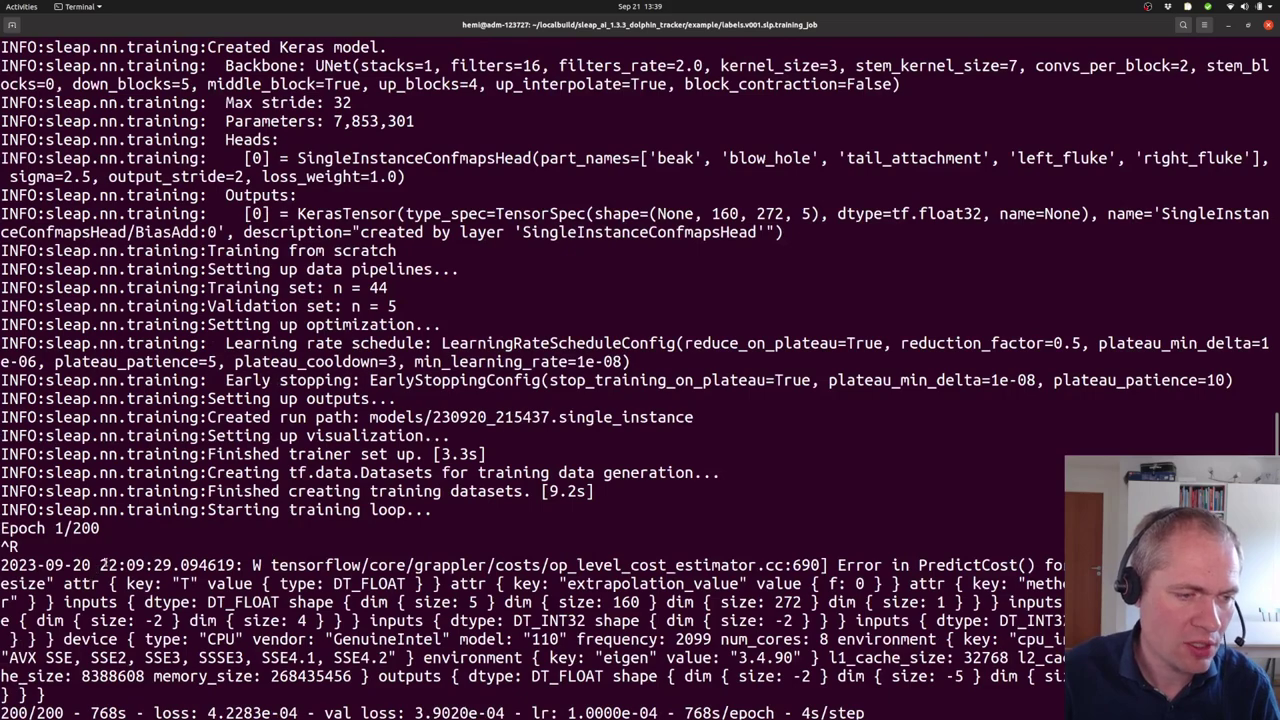
drag(100, 565, 117, 566)
scroll(226, 538, down, 10)
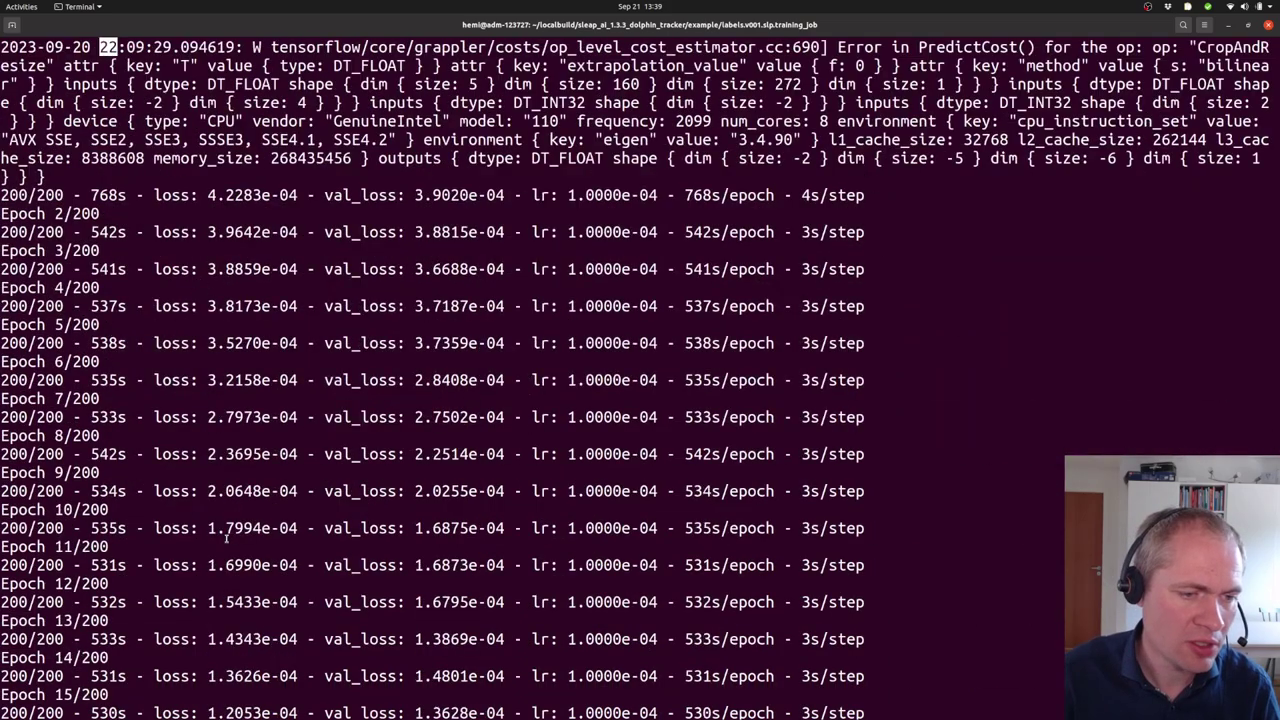
scroll(226, 538, down, 20)
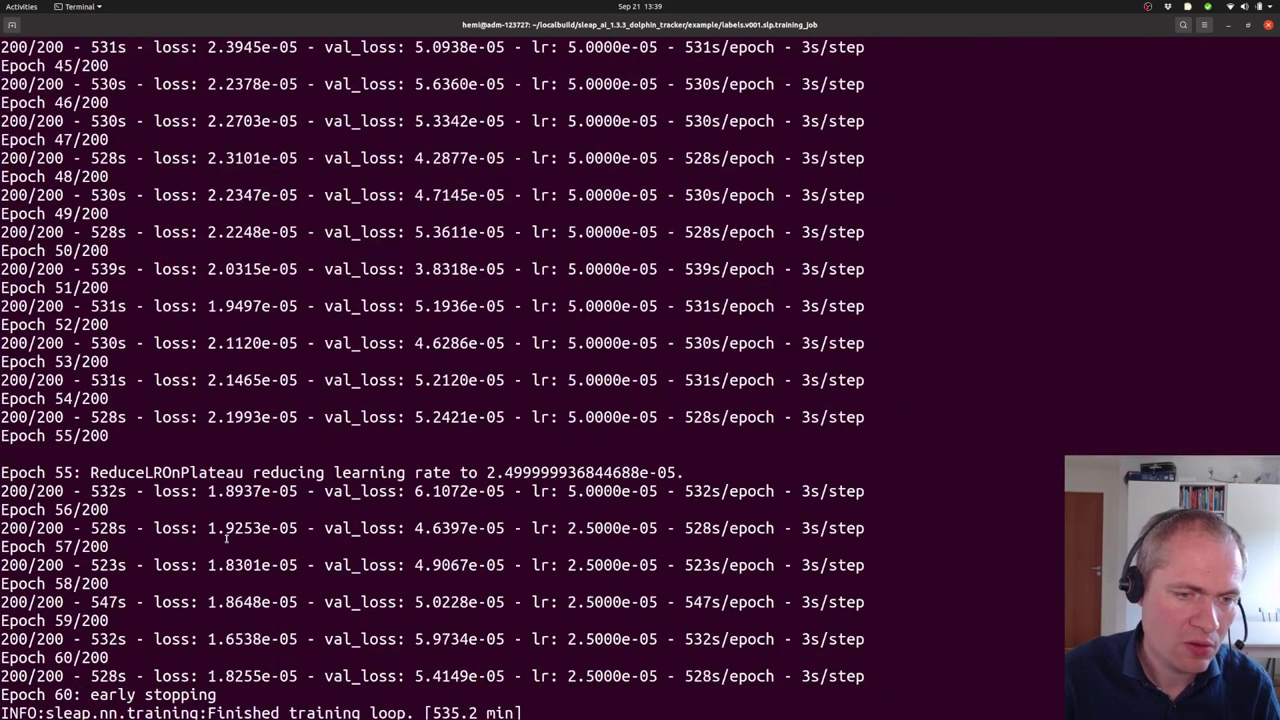
scroll(226, 538, down, 4)
drag(432, 491, 478, 491)
click(421, 486)
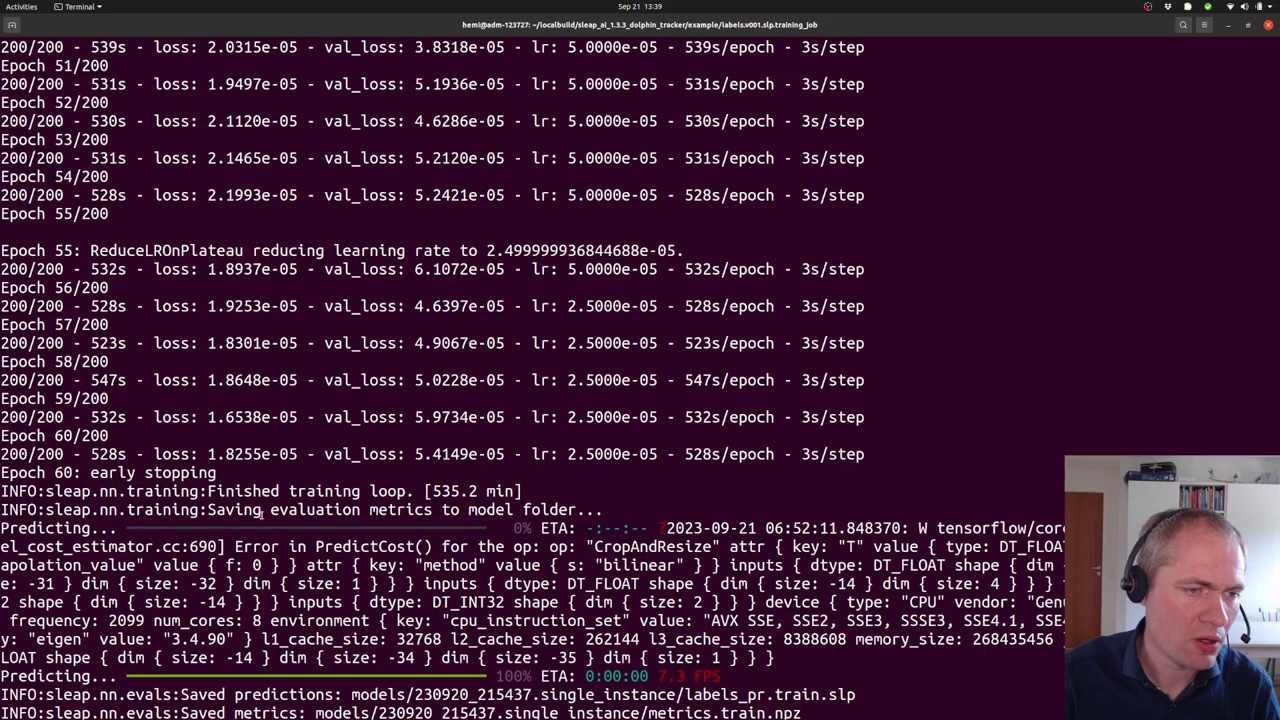
- Highlight the first-epoch loss 4.2283e-04 and the epoch 50 val_loss 3.8318e-05
scroll(276, 442, up, 9)
scroll(280, 437, up, 15)
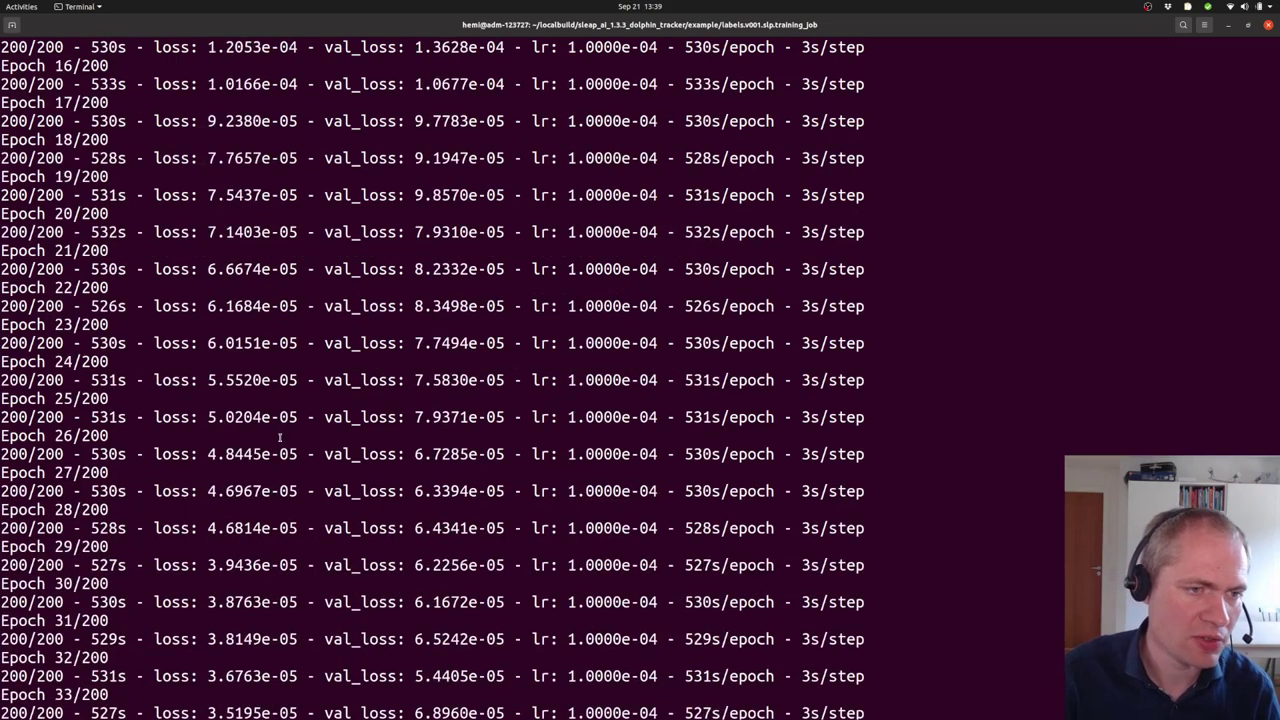
scroll(280, 437, up, 12)
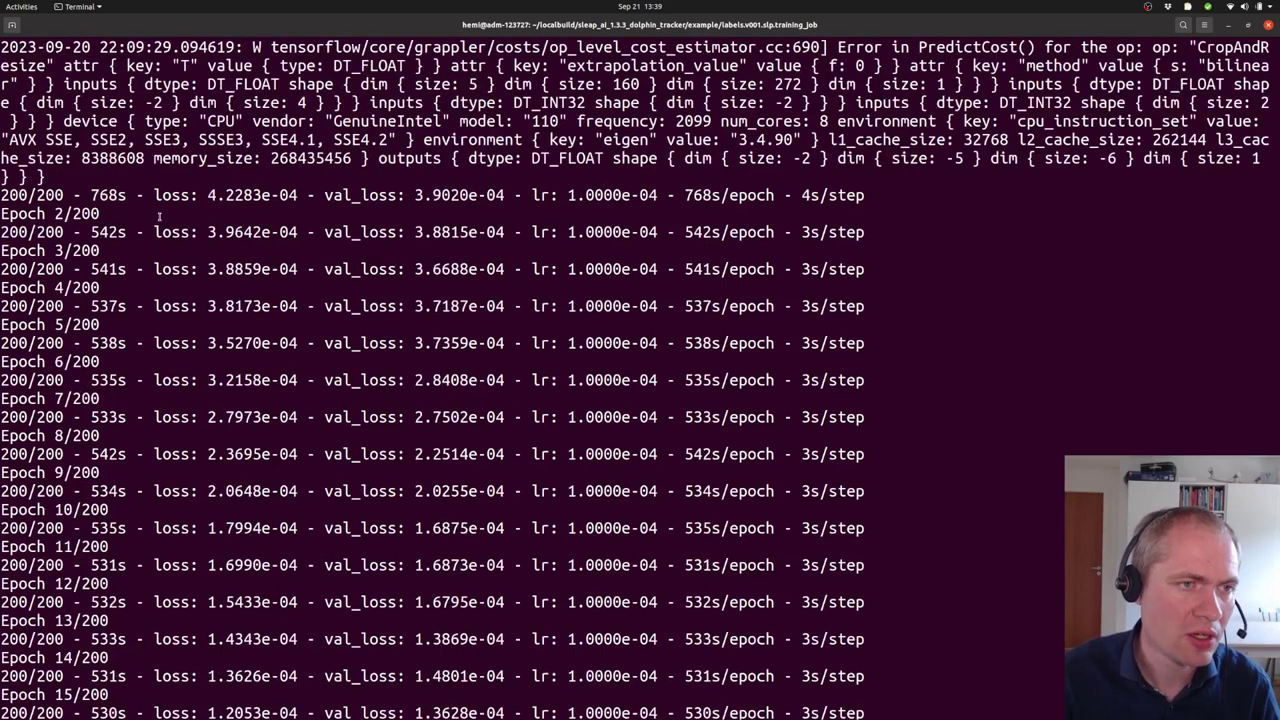
drag(297, 195, 207, 196)
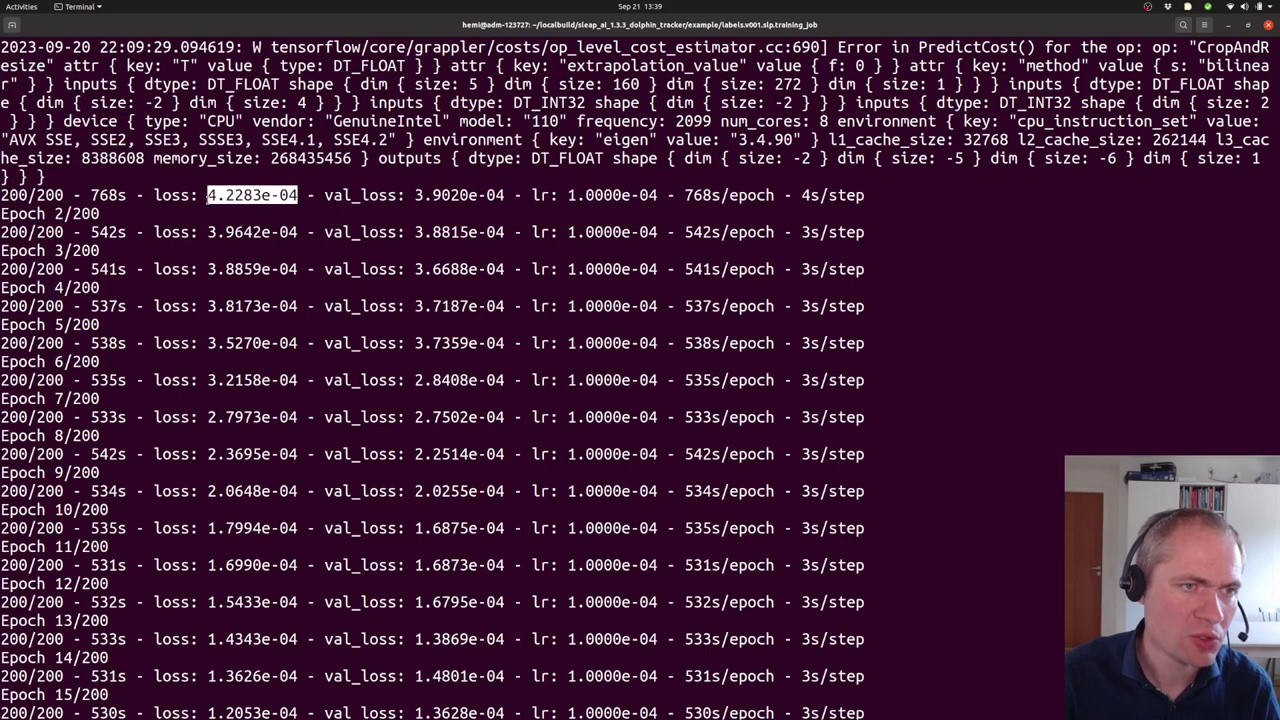
click(259, 478)
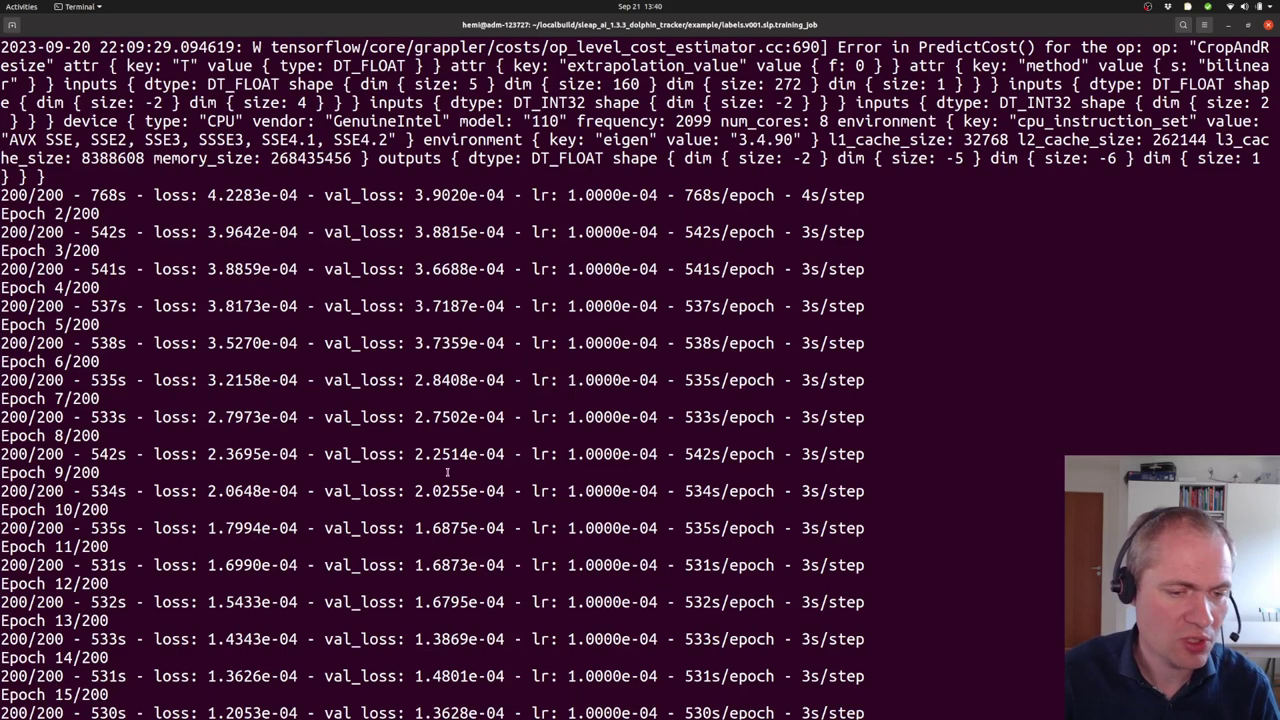
scroll(447, 471, down, 5)
scroll(447, 471, down, 15)
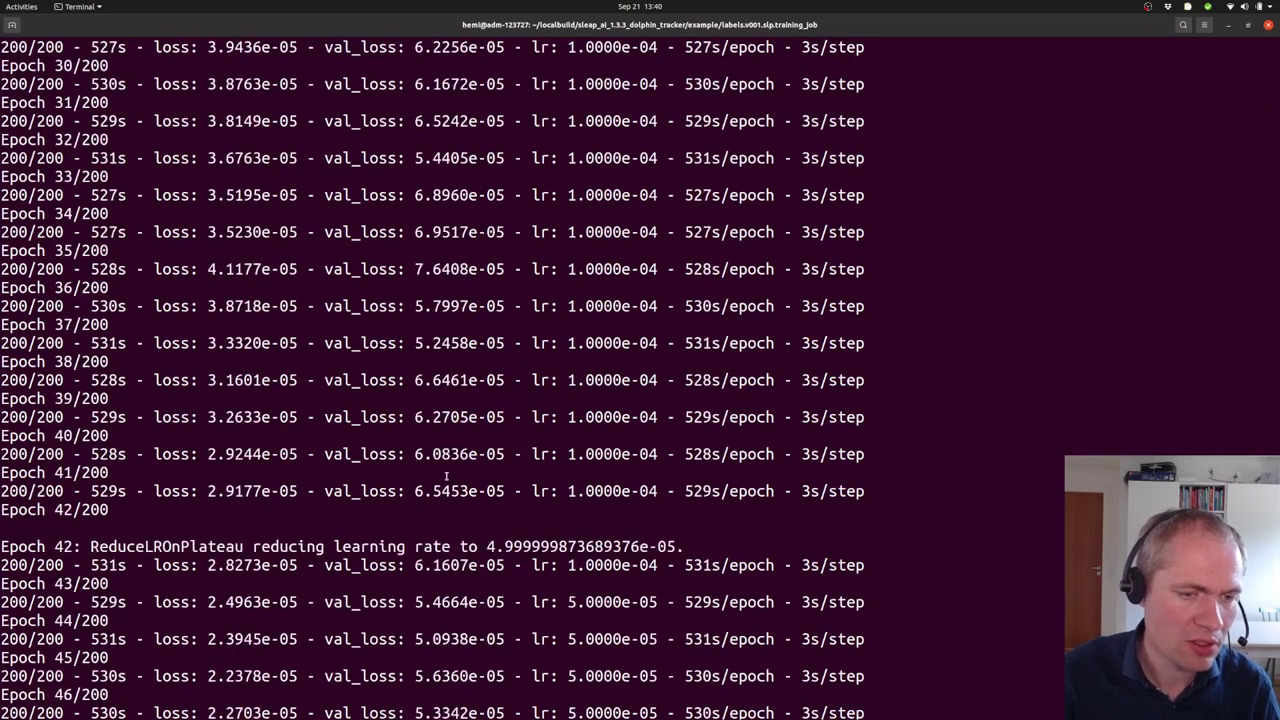
scroll(447, 471, down, 13)
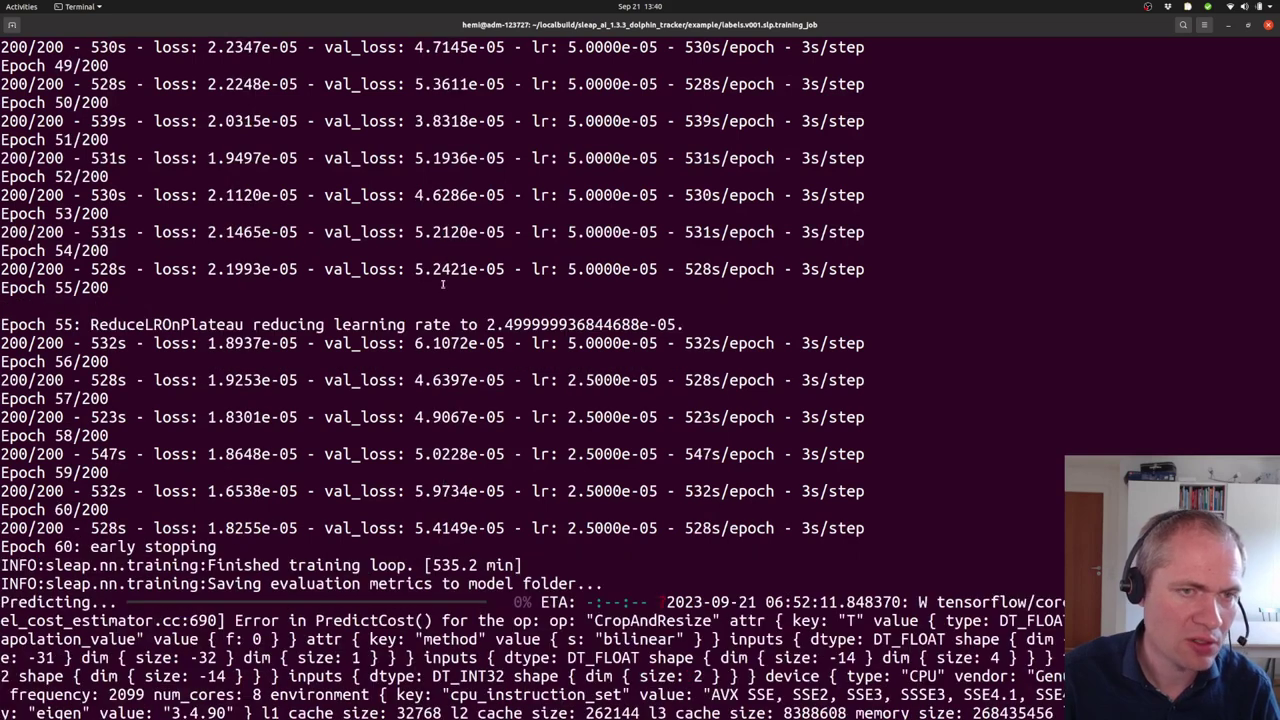
drag(415, 118, 506, 121)
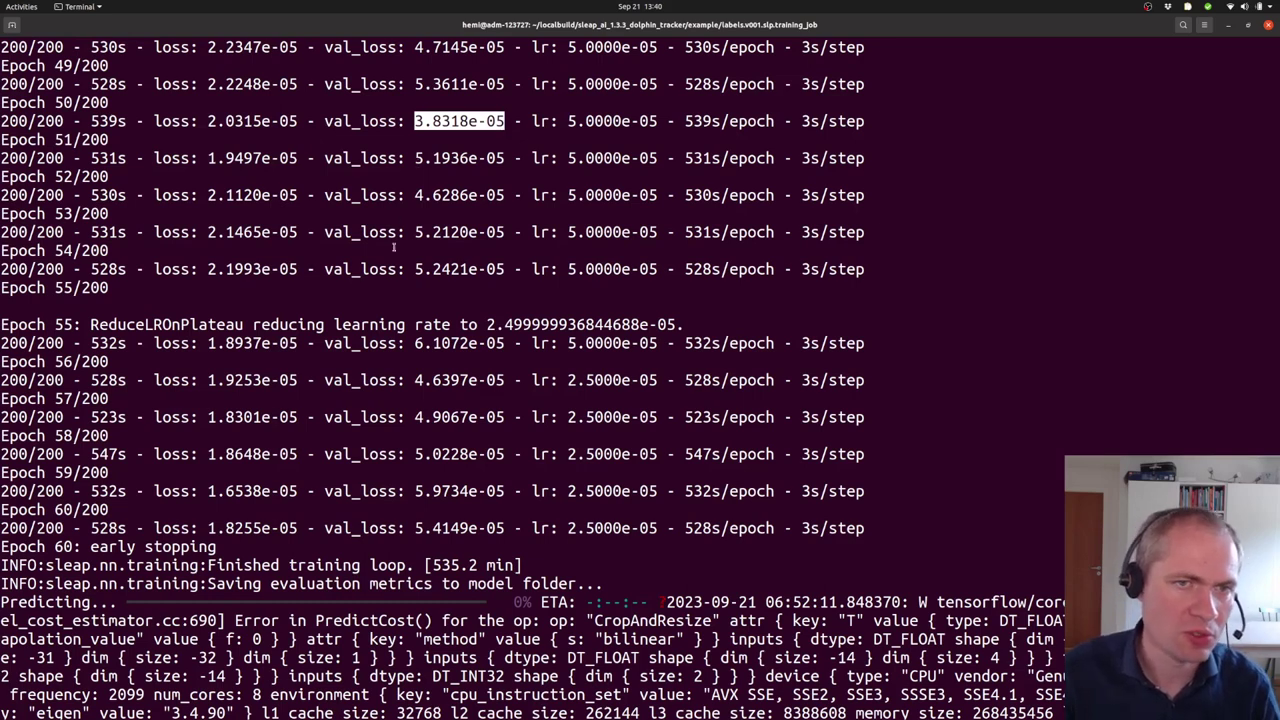
click(362, 246)
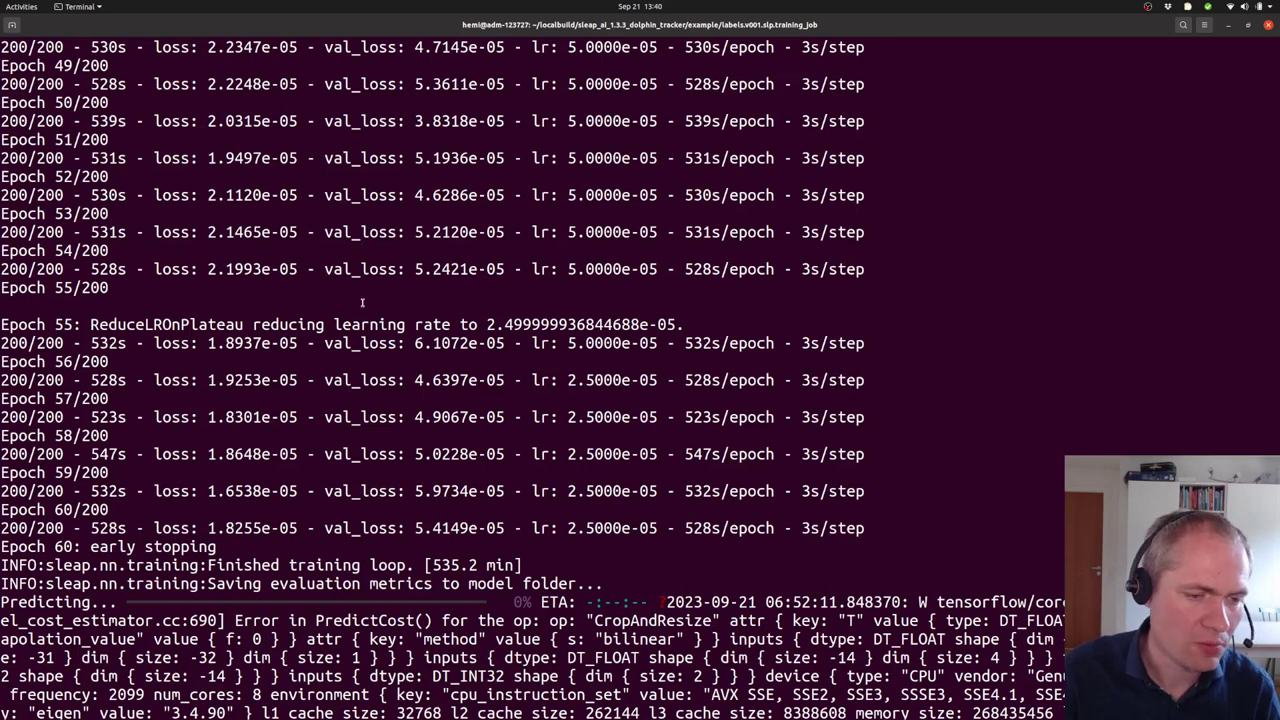
- Switch to Files and open the viz folder, scrolling back to the top of the list
key(alt+Tab)
key(alt+Tab)
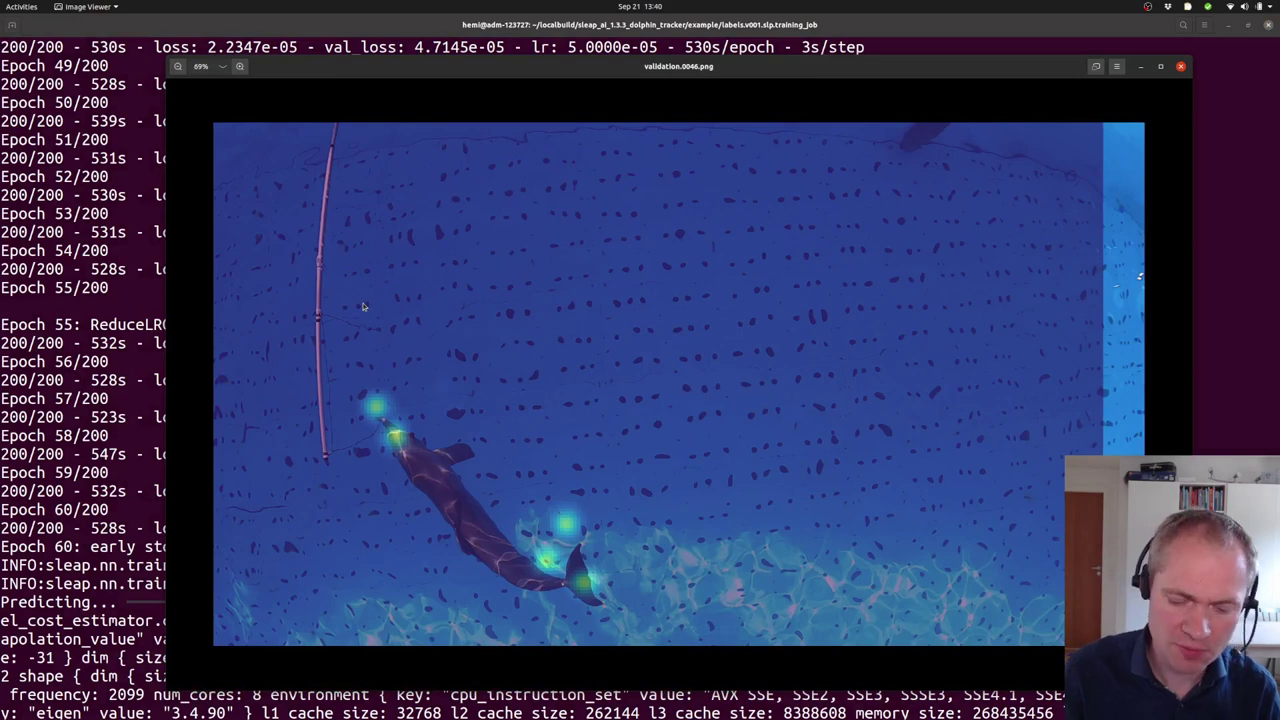
key(Home)
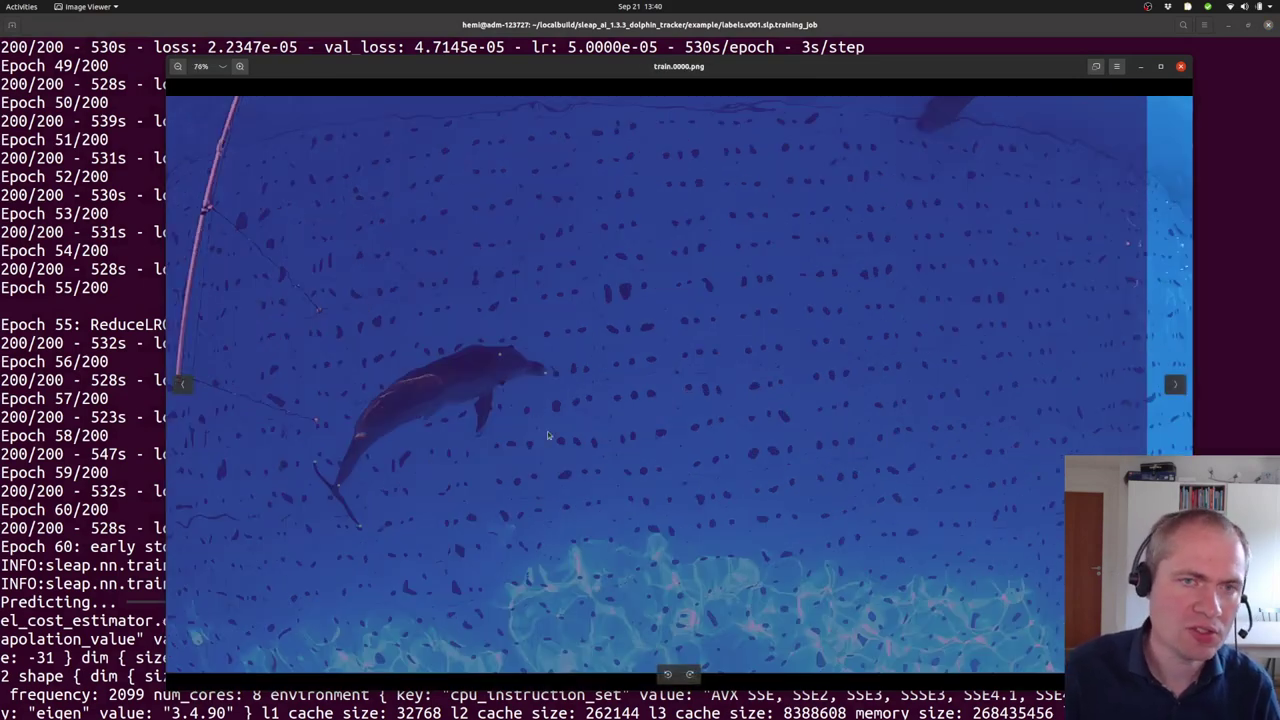
key(alt+Tab)
key(alt+Tab)
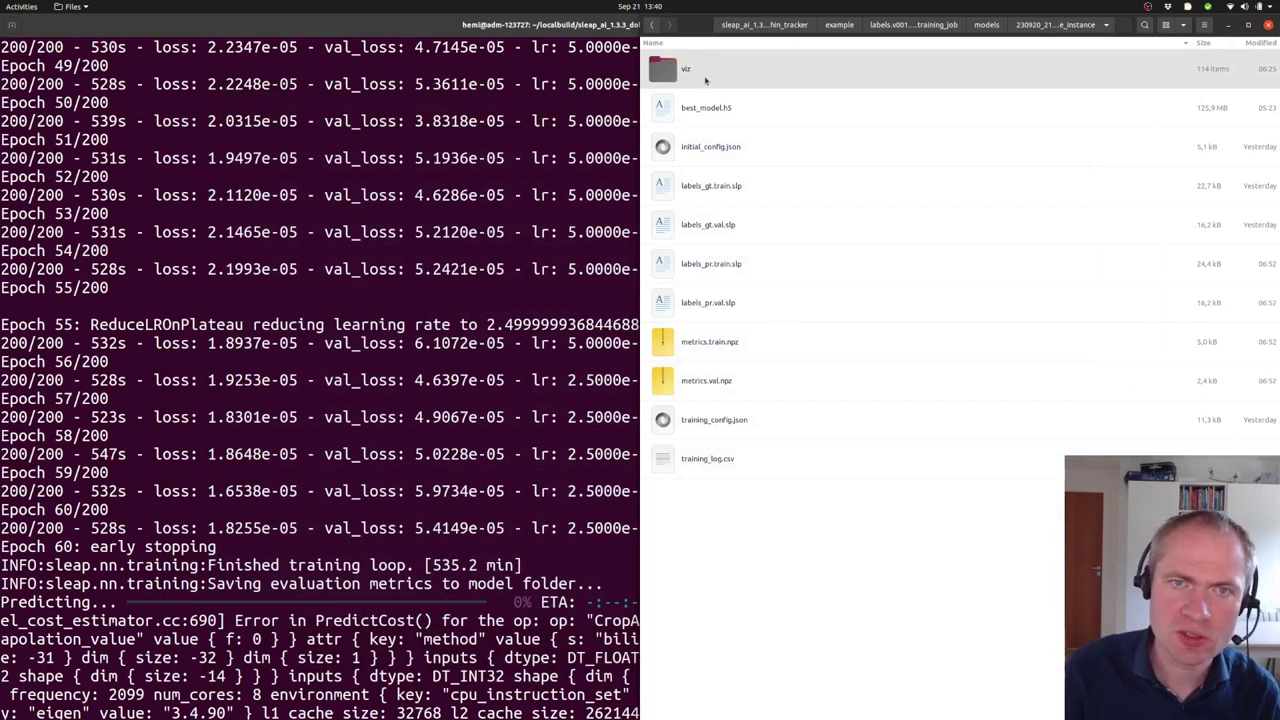
double_click(705, 80)
scroll(757, 194, down, 5)
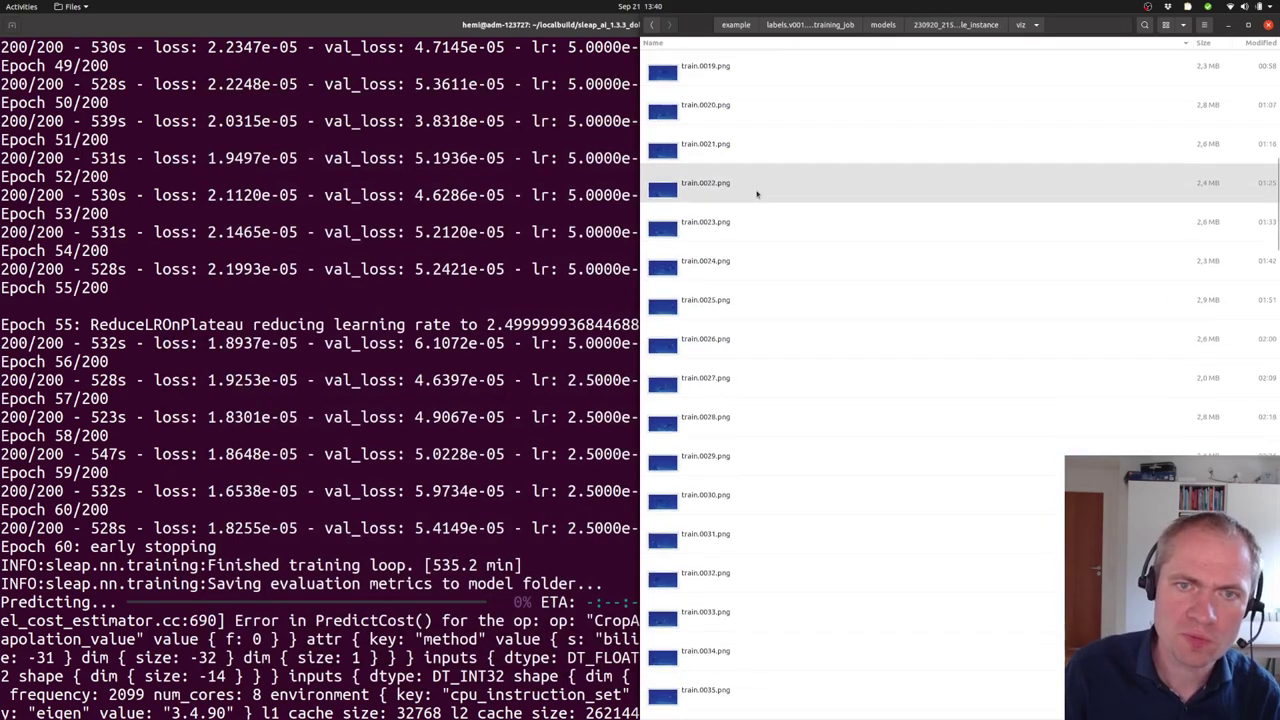
scroll(757, 194, down, 7)
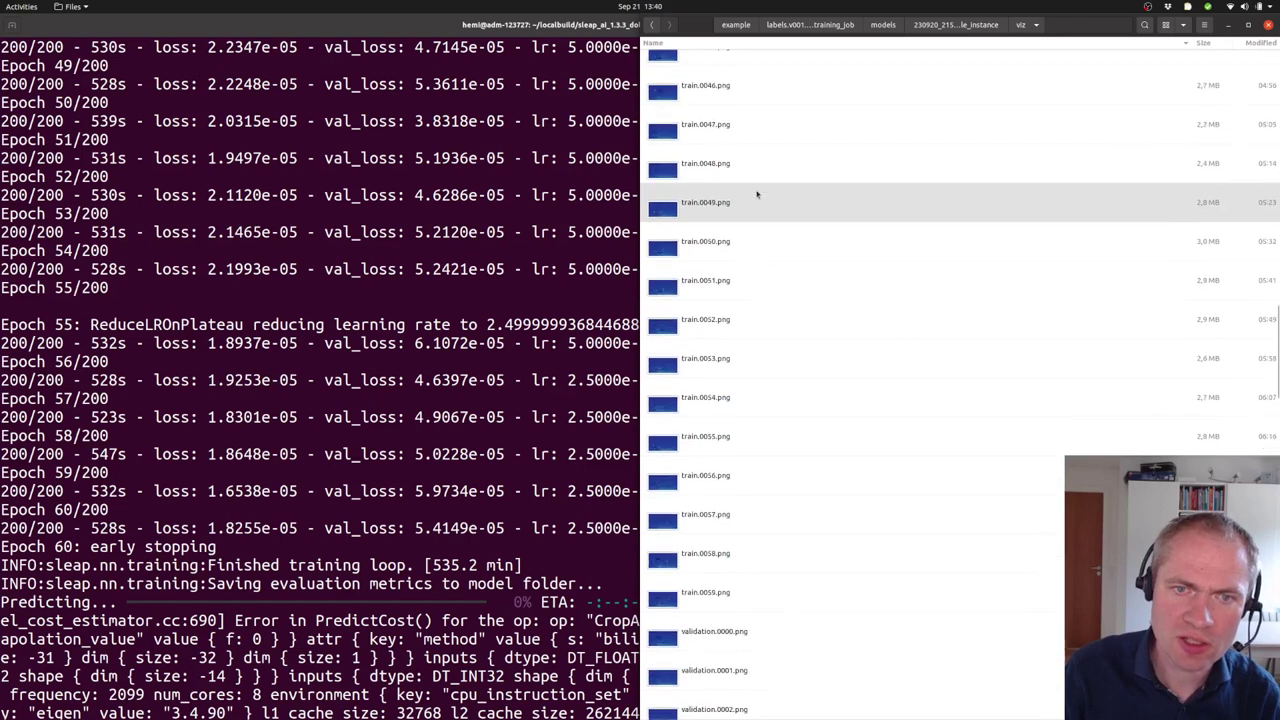
scroll(757, 194, up, 12)
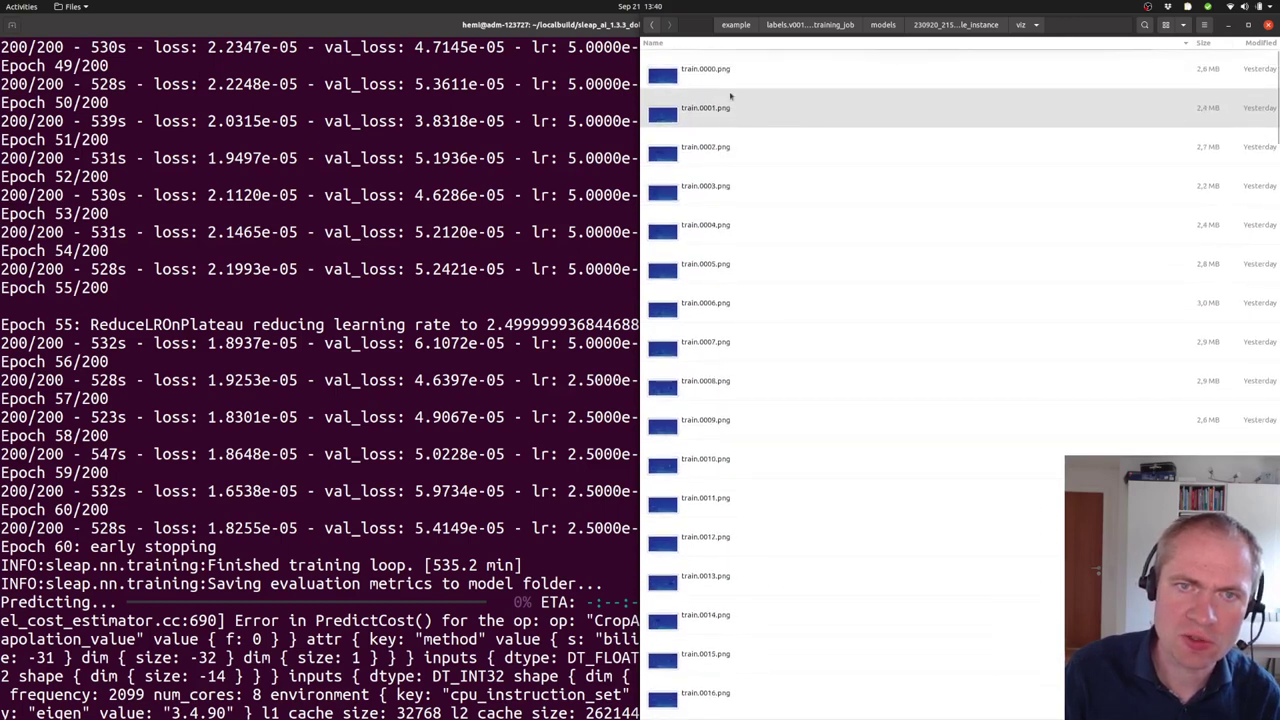
- Open train.0000.png, view it full screen, then zoom in on the dolphin's keypoints and back out
double_click(728, 78)
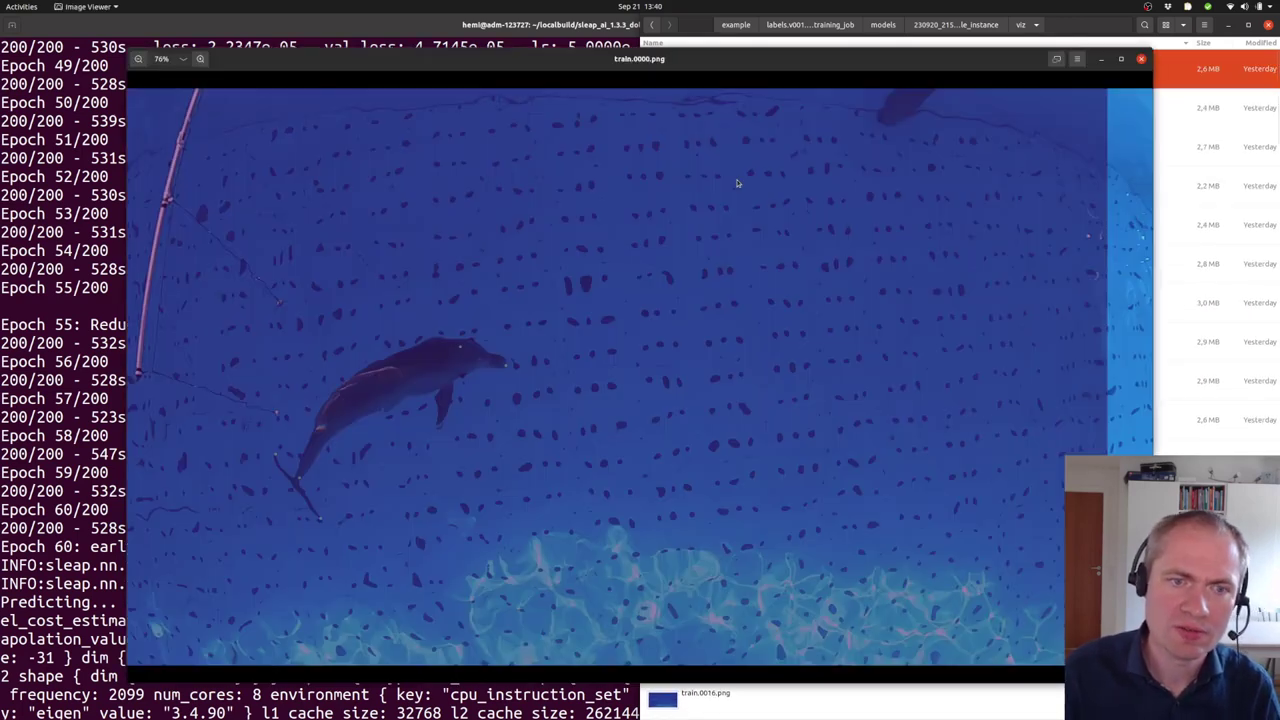
key(F11)
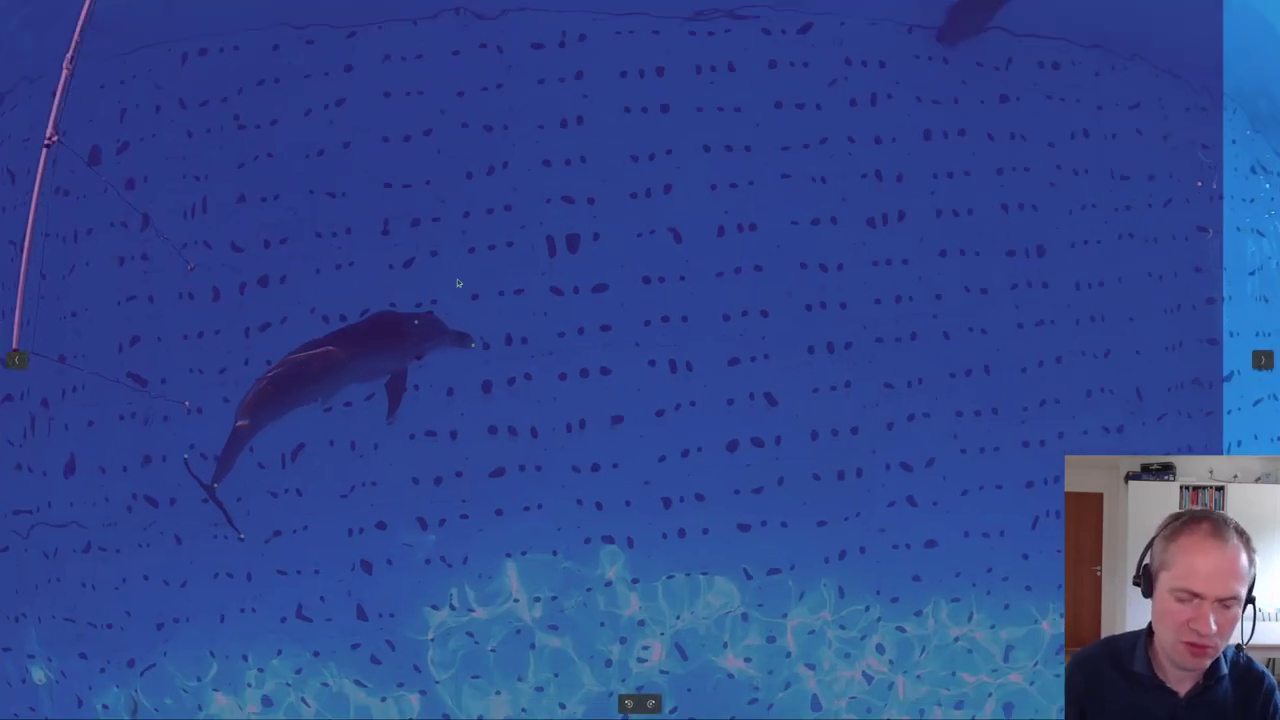
key(F11)
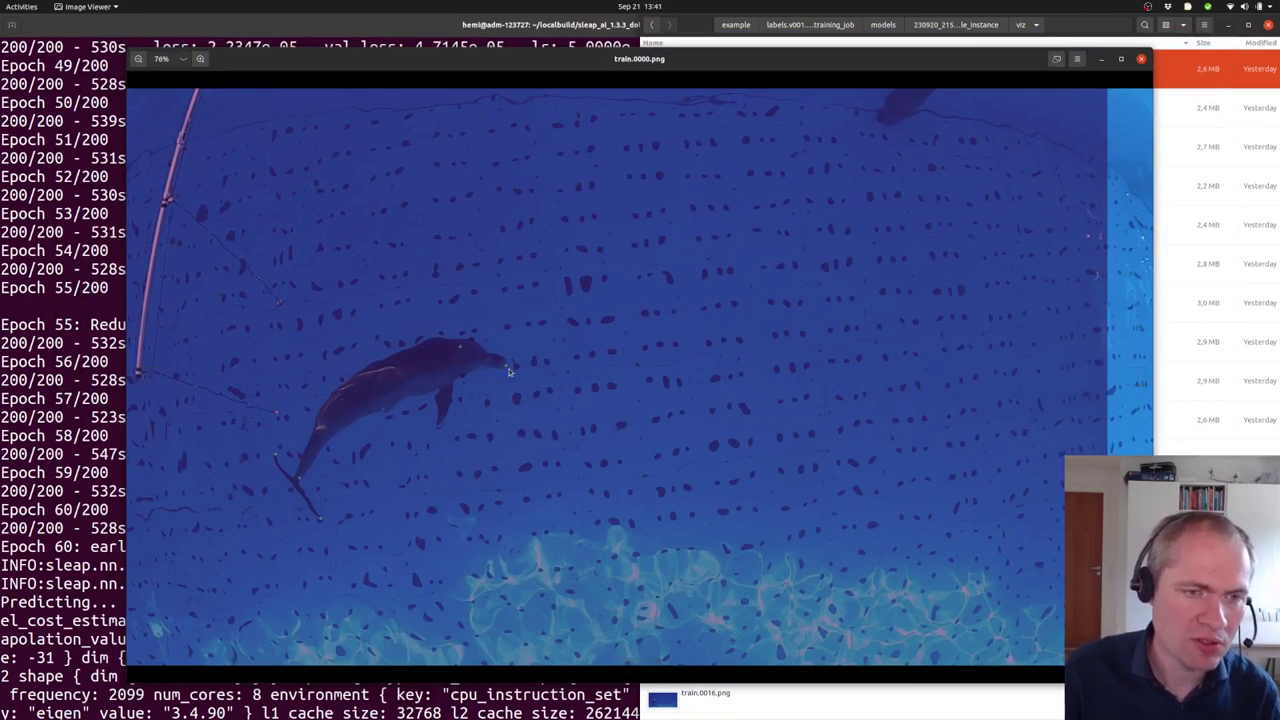
scroll(508, 371, up, 5)
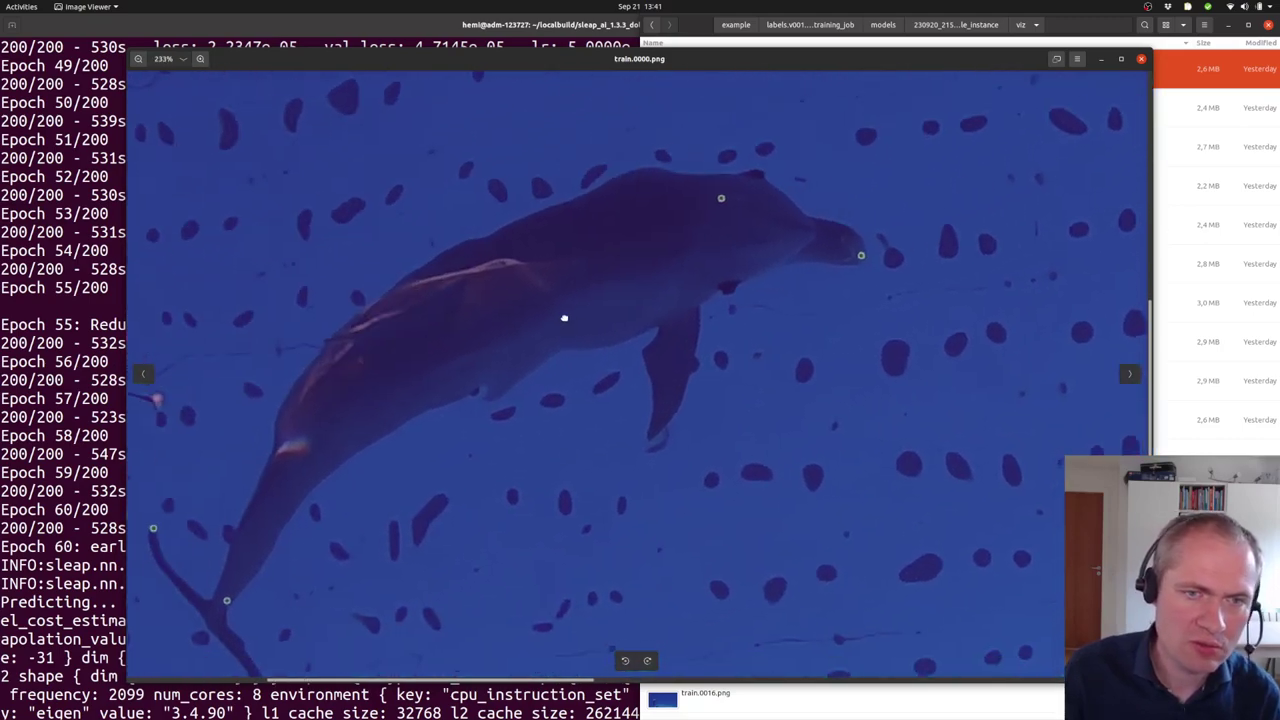
scroll(590, 335, down, 3)
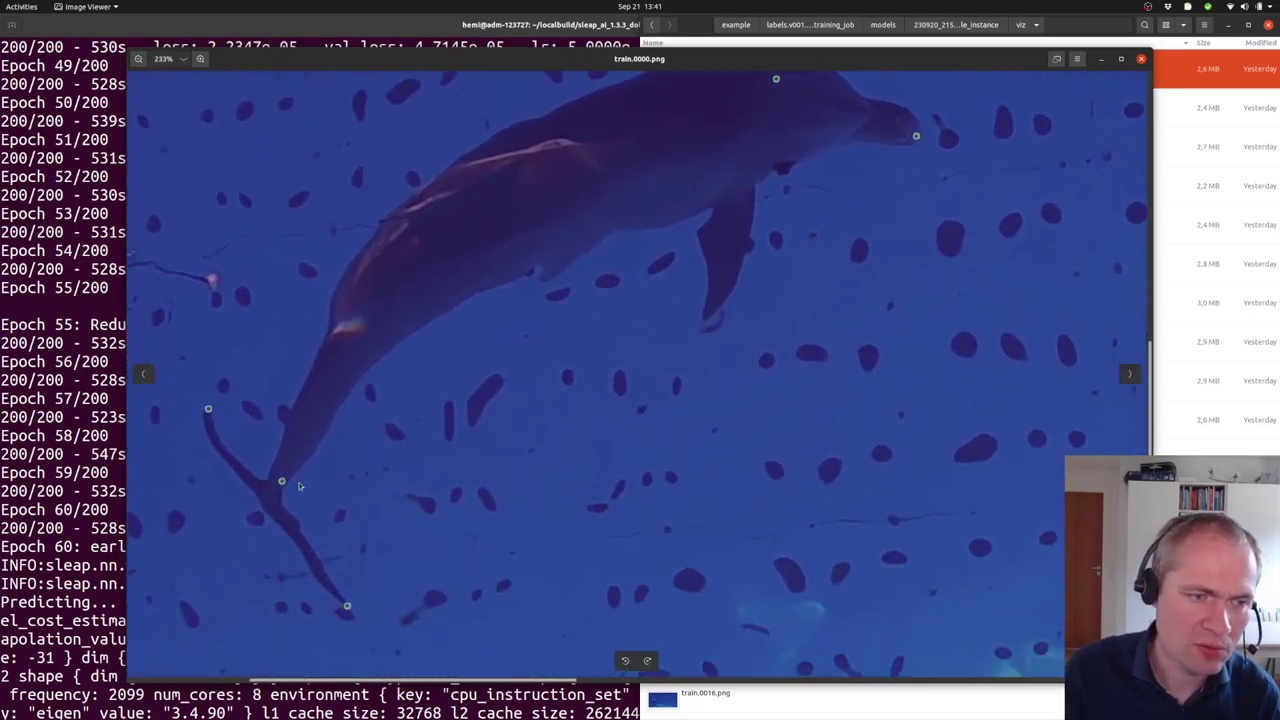
scroll(438, 398, down, 5)
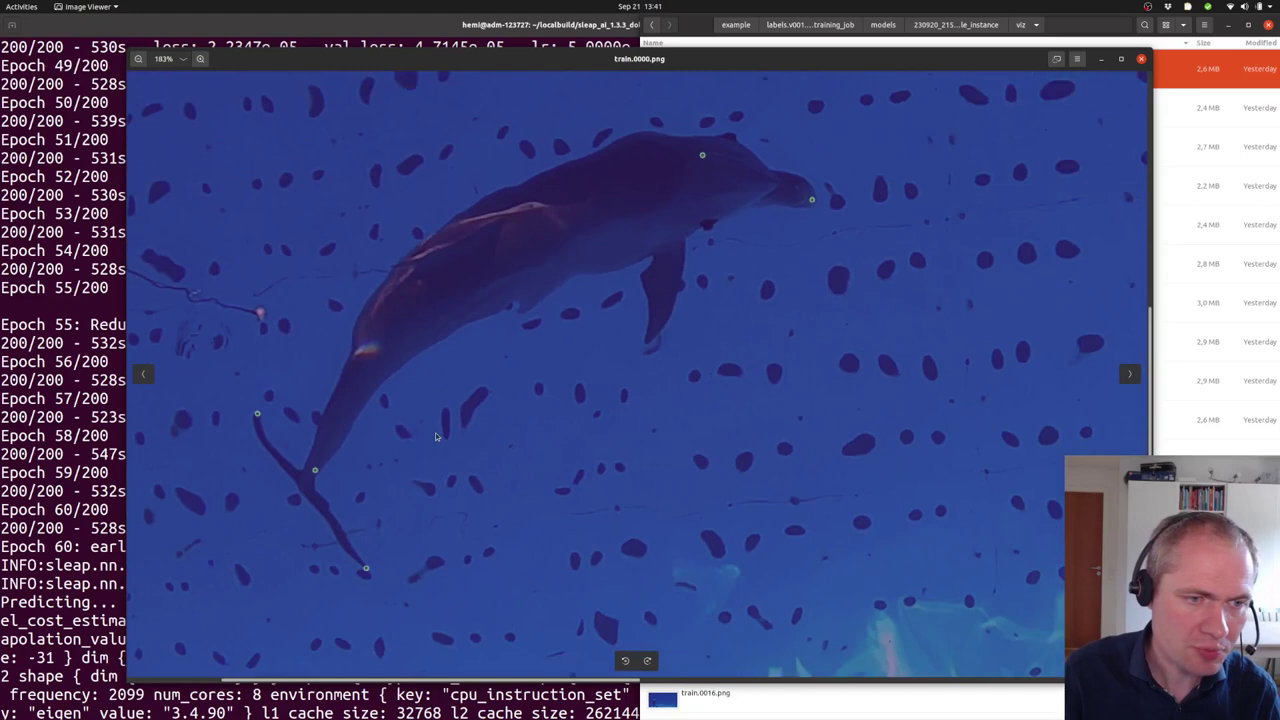
scroll(435, 436, down, 2)
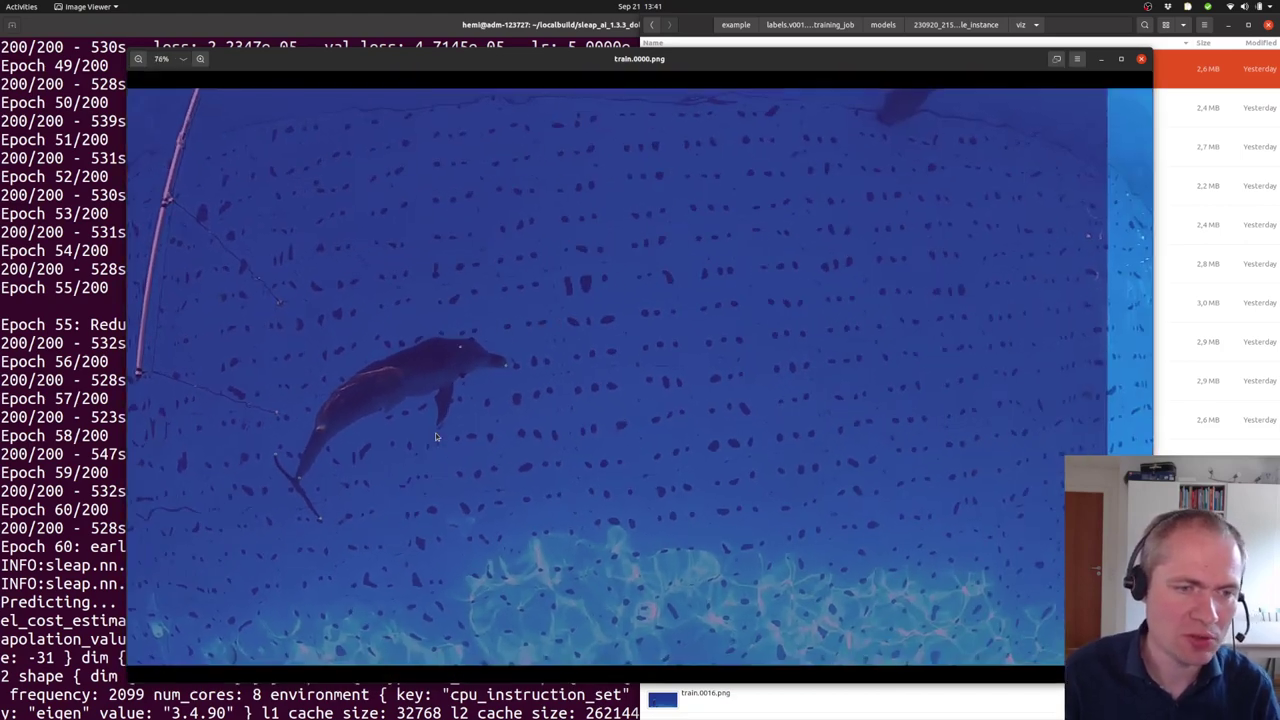
key(Right)
key(Right)
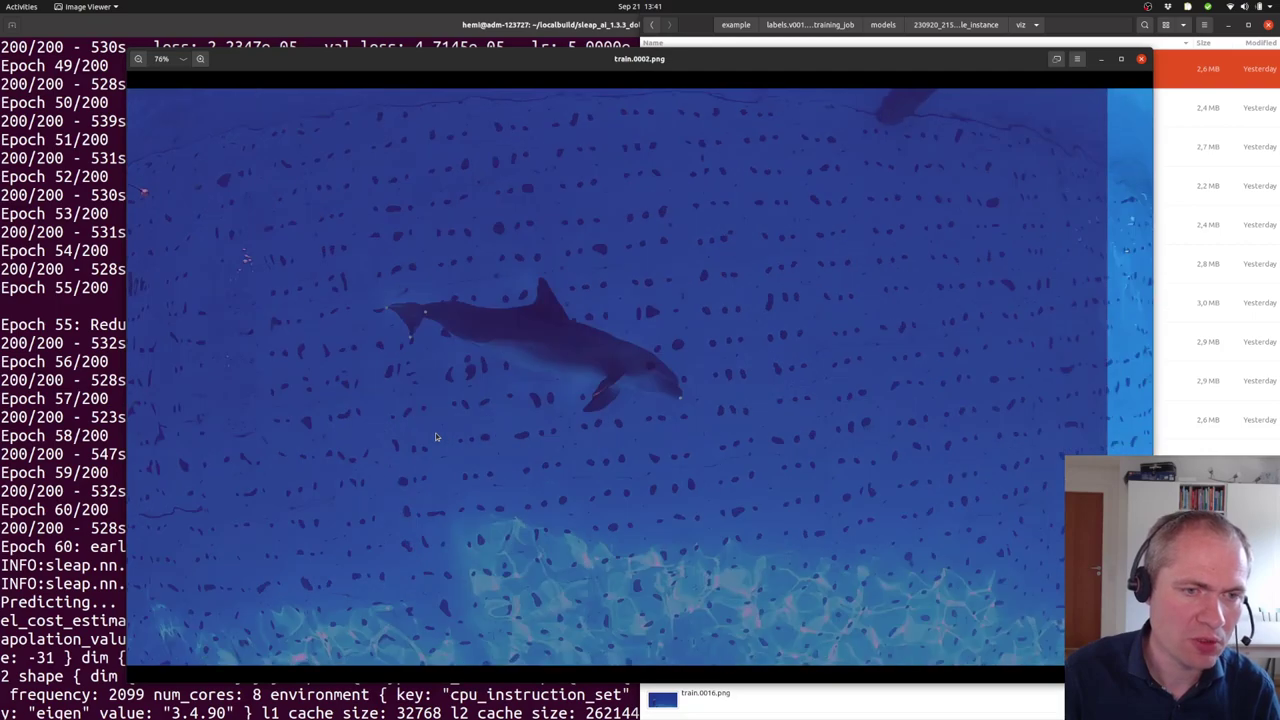
key(Right)
key(Right)
key(Right)
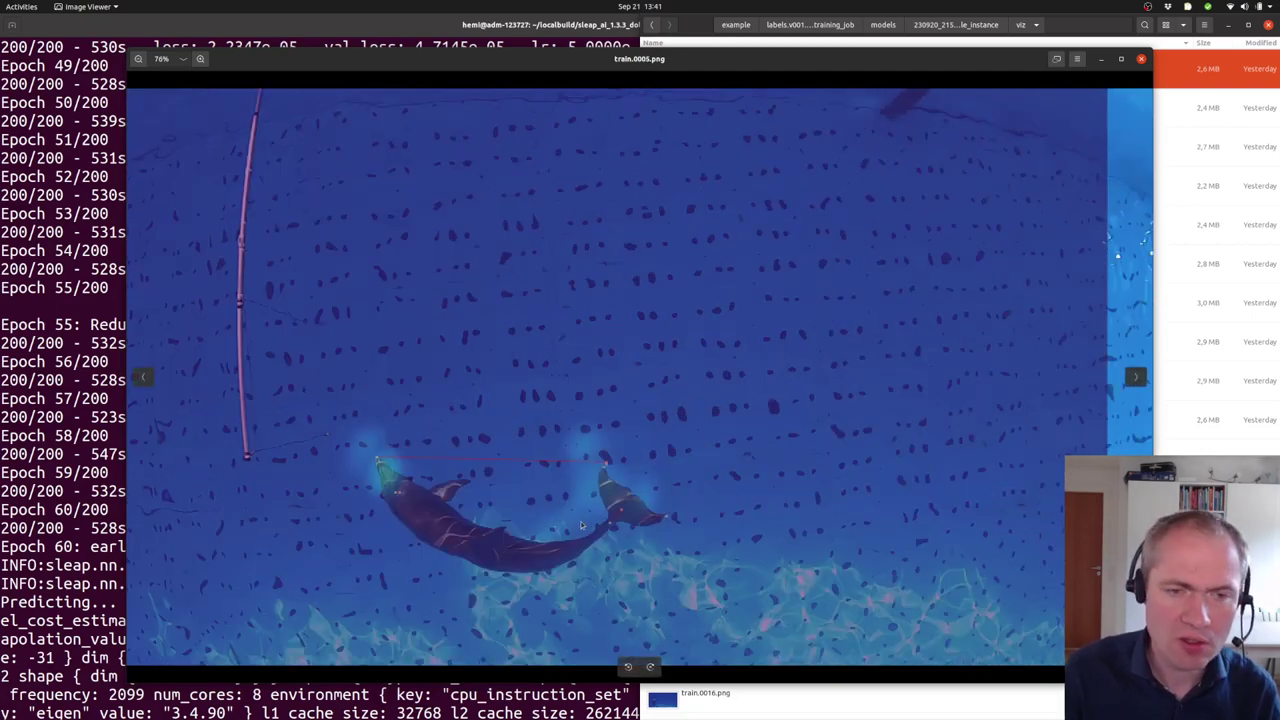
scroll(370, 495, up, 5)
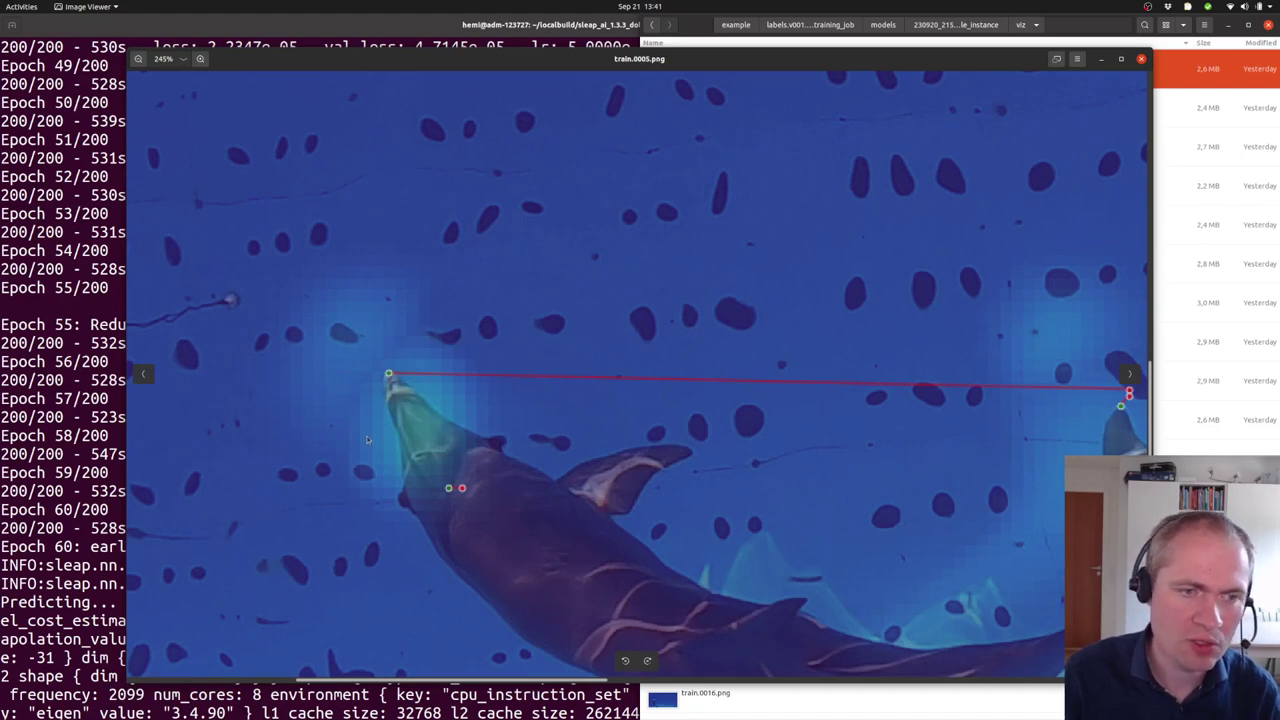
scroll(311, 318, down, 3)
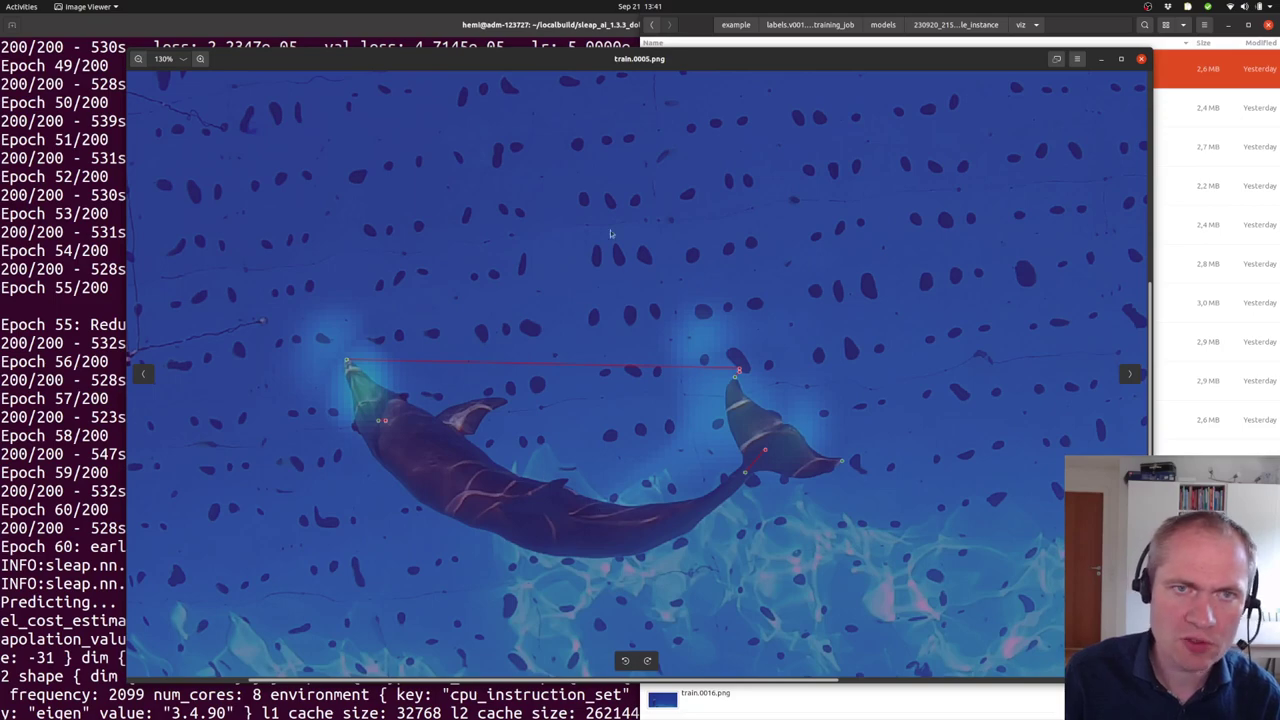
scroll(537, 312, down, 4)
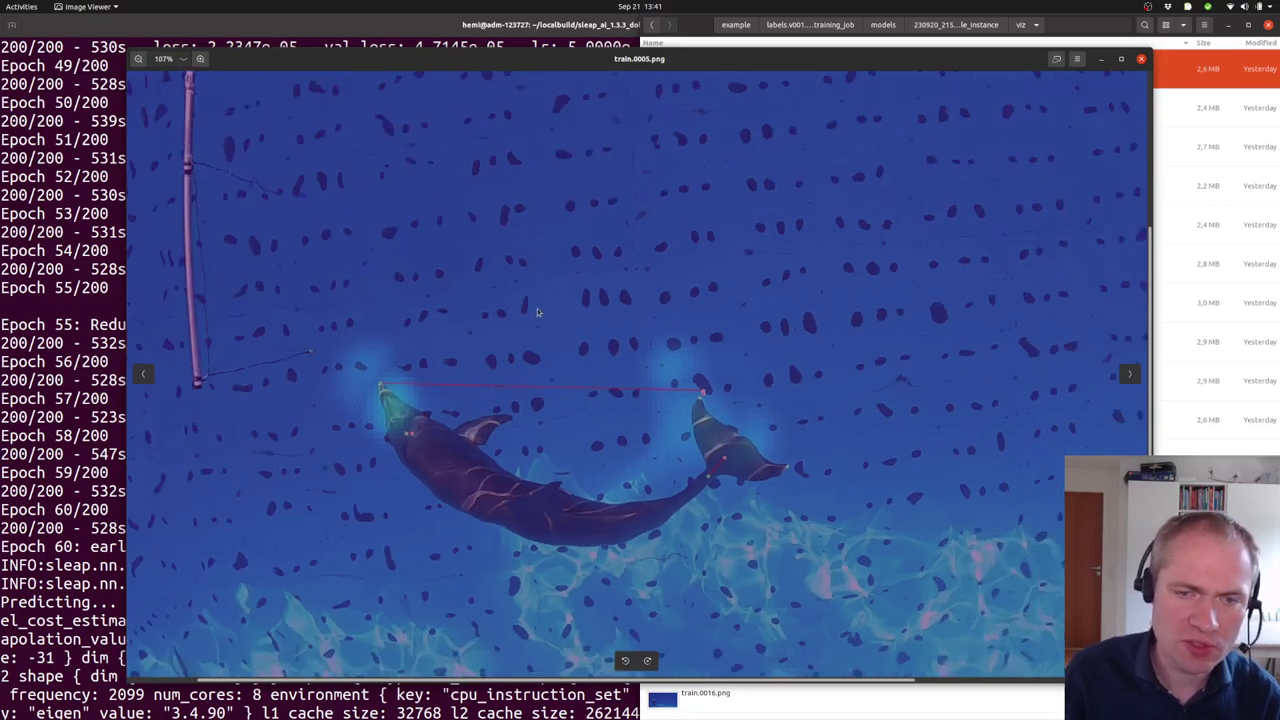
scroll(537, 312, down, 2)
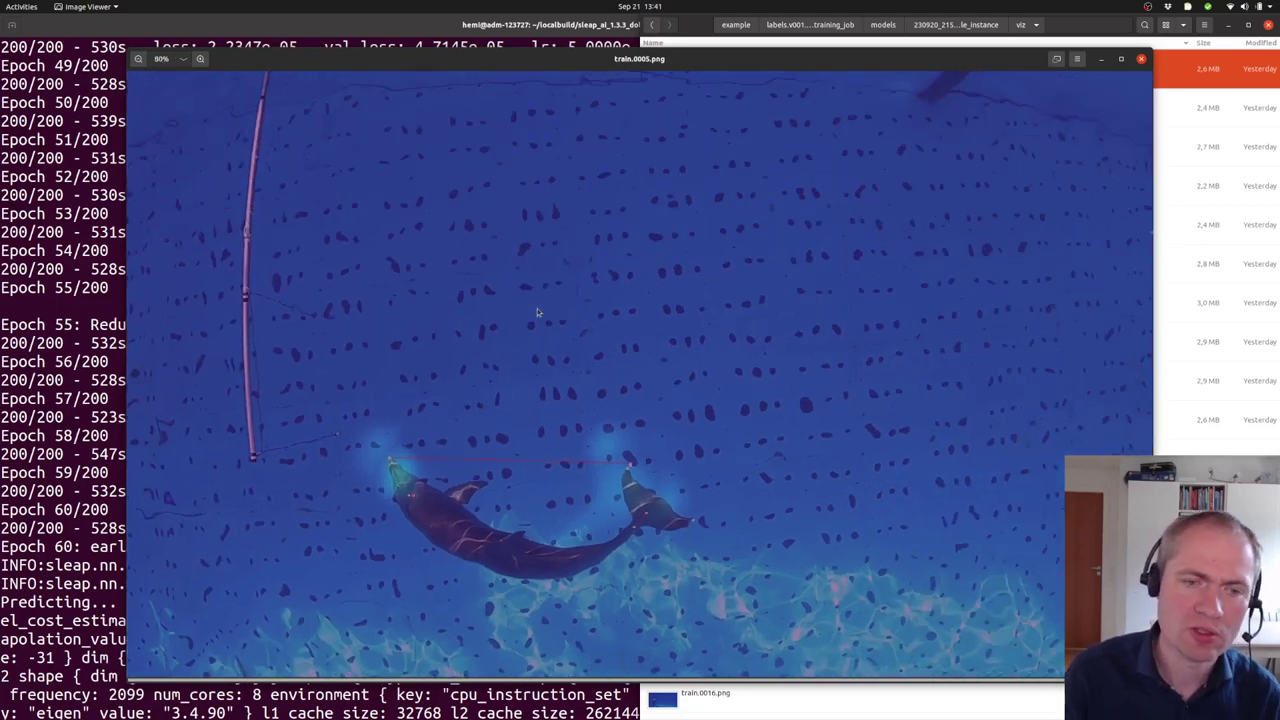
- Step ahead to train.0013.png, zoom in on its keypoints, then advance to train.0020.png
key(Right)
key(Right)
key(Right)
key(Right)
key(Right)
key(Right)
key(Right)
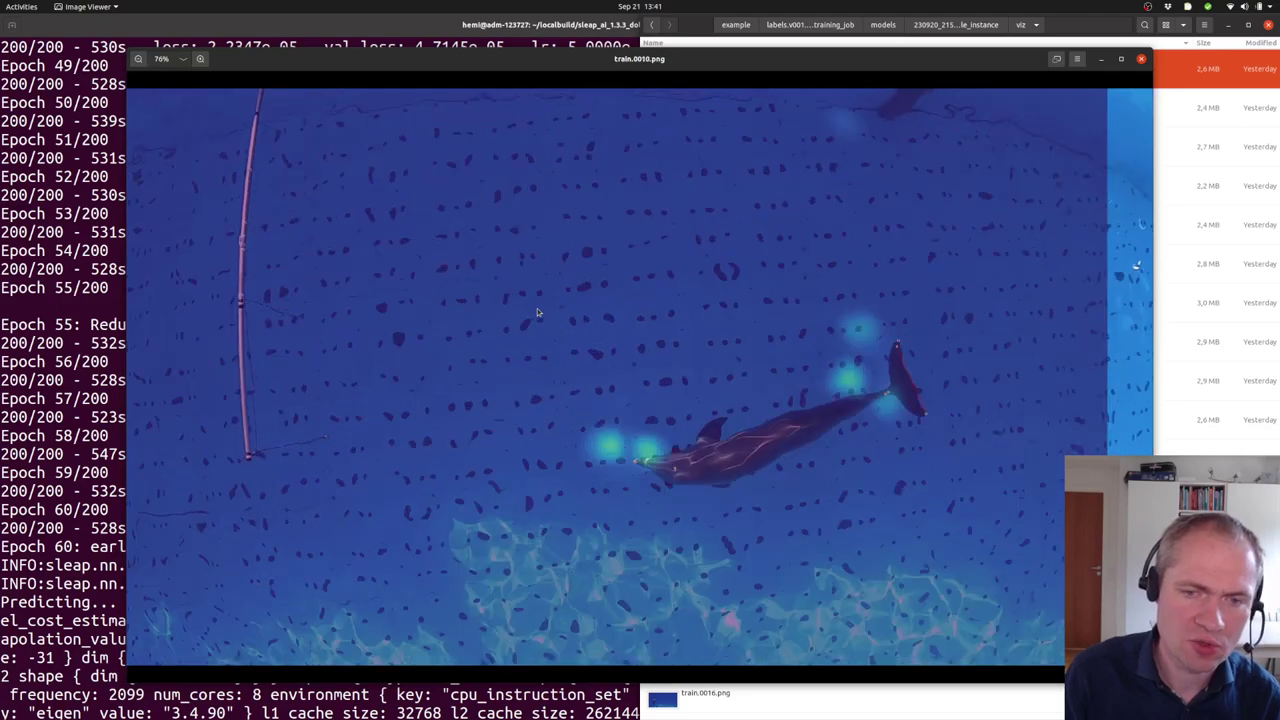
key(Right)
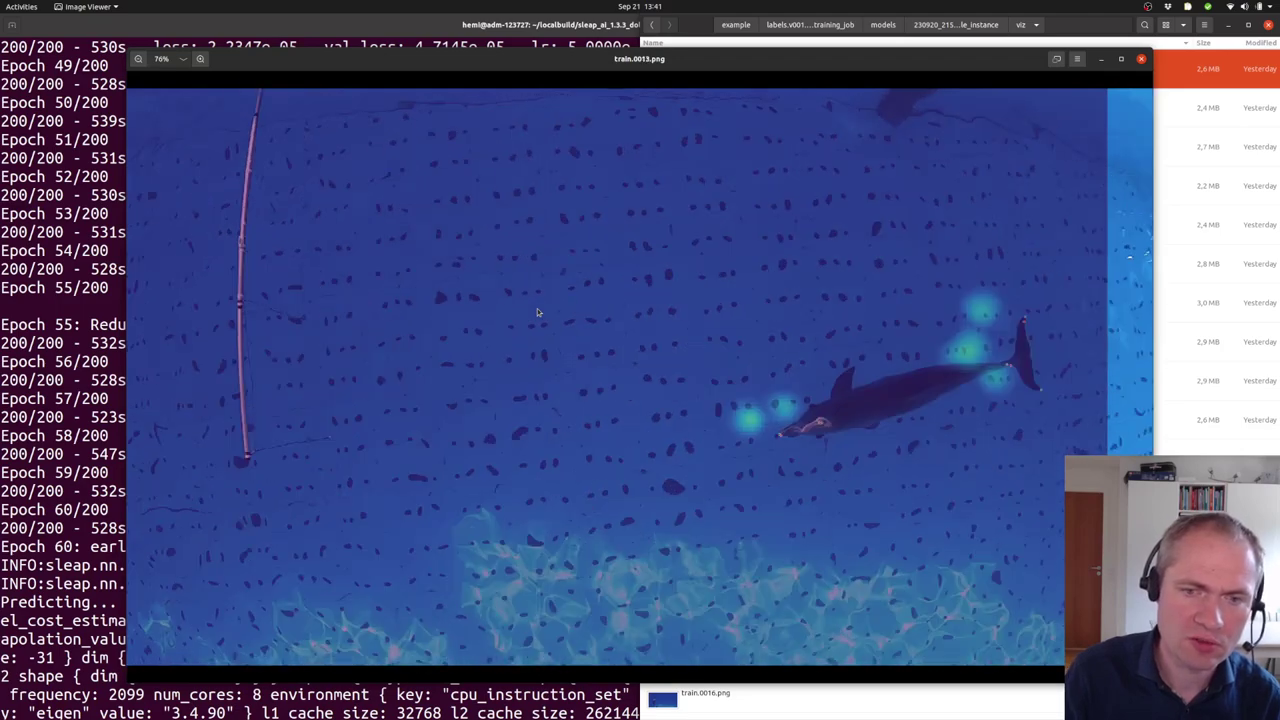
key(Right)
scroll(537, 313, up, 1)
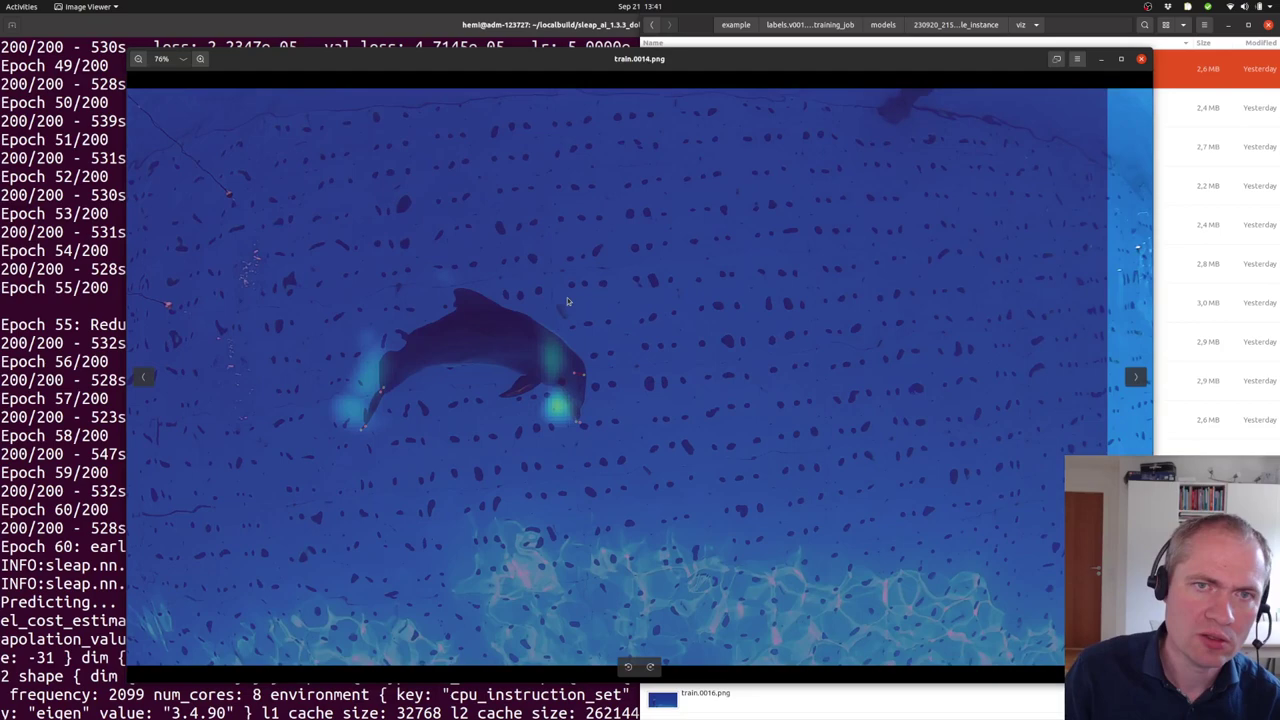
scroll(368, 415, up, 5)
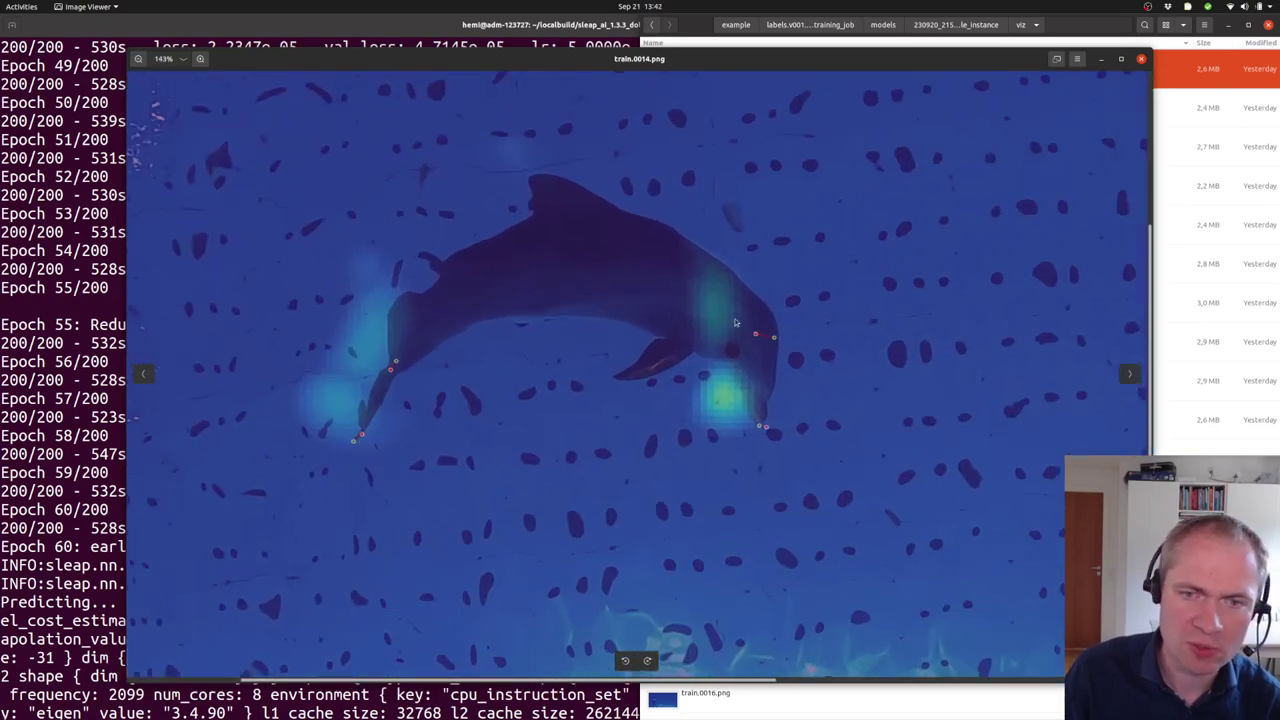
scroll(460, 395, down, 5)
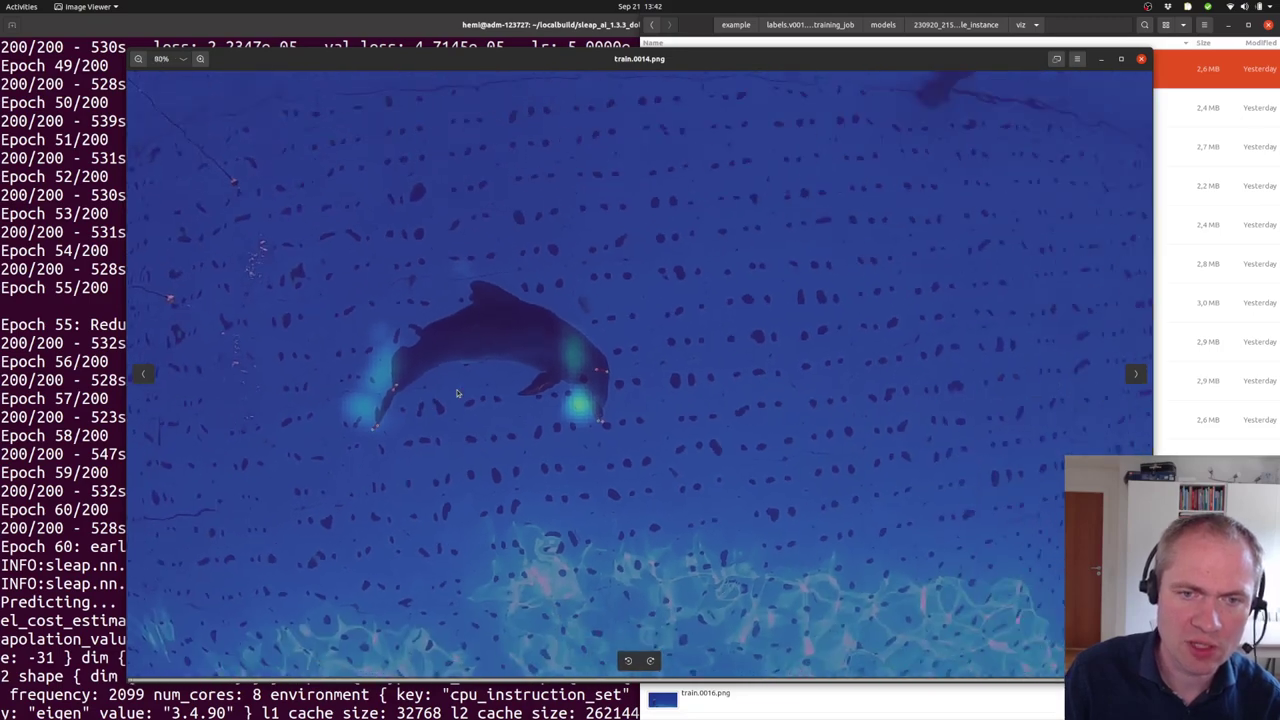
scroll(457, 393, down, 1)
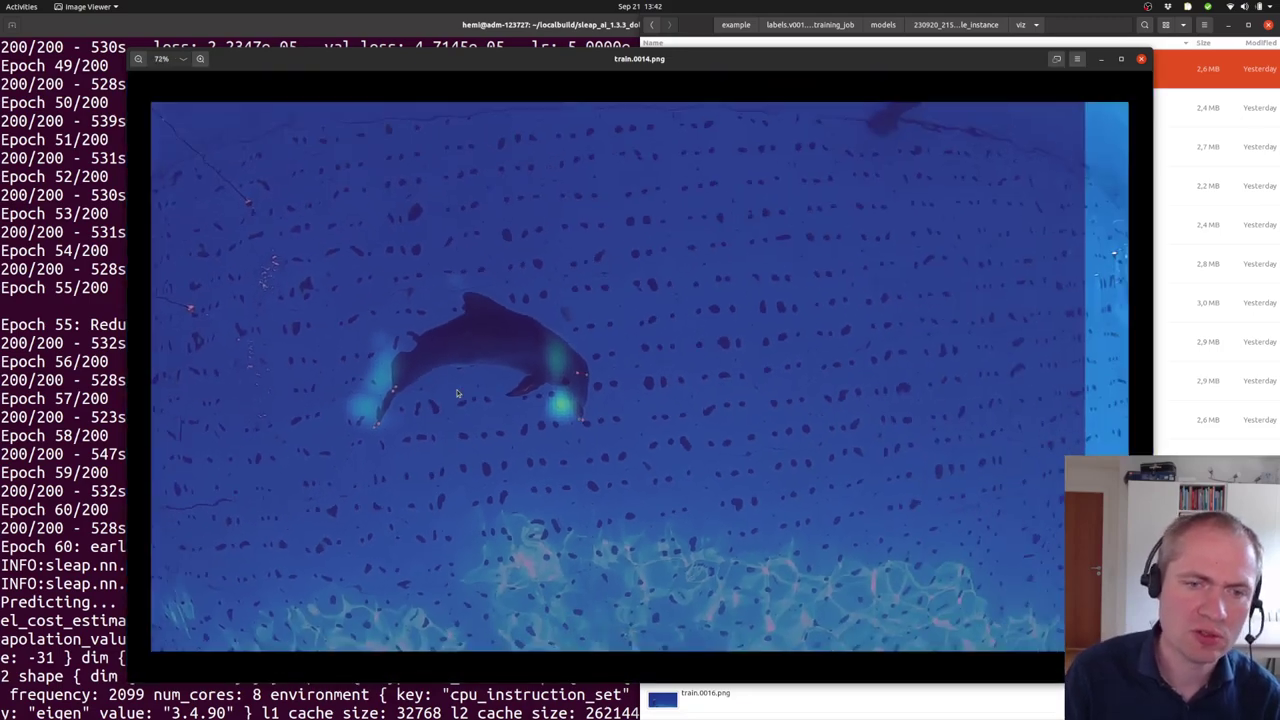
key(Right)
key(Right)
key(Right)
key(Right)
key(Right)
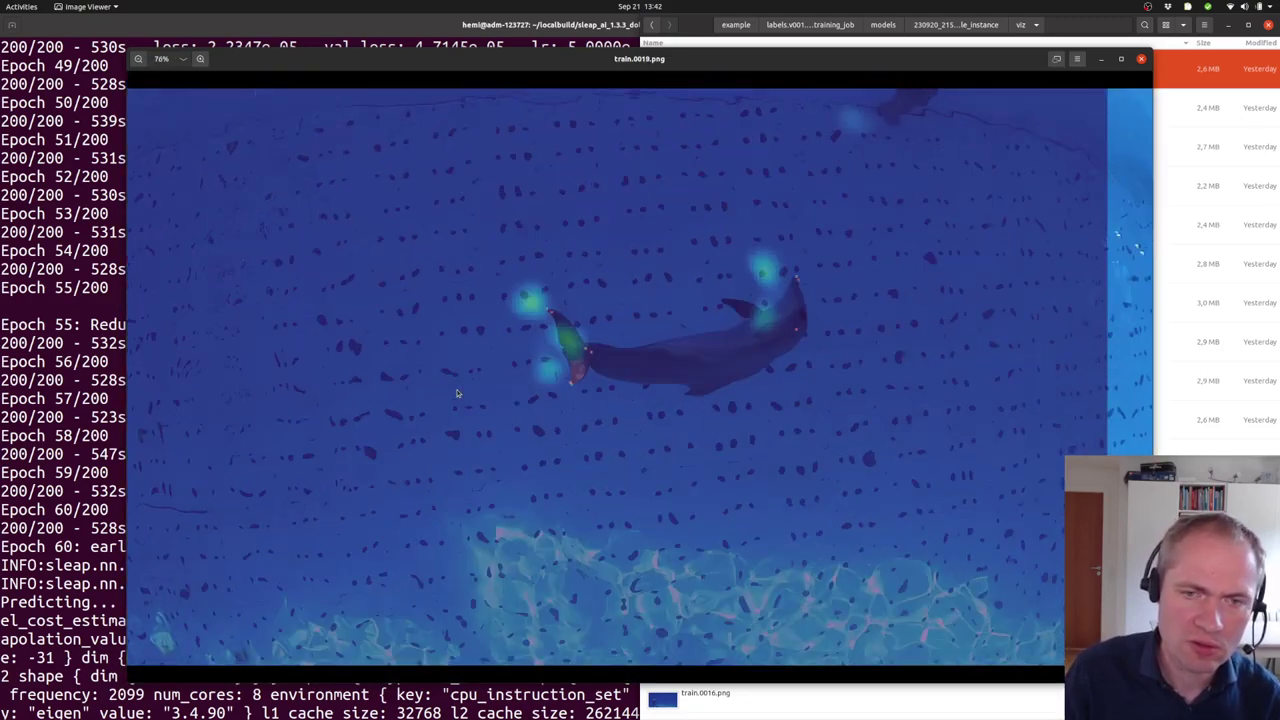
key(Right)
key(Right)
key(Right)
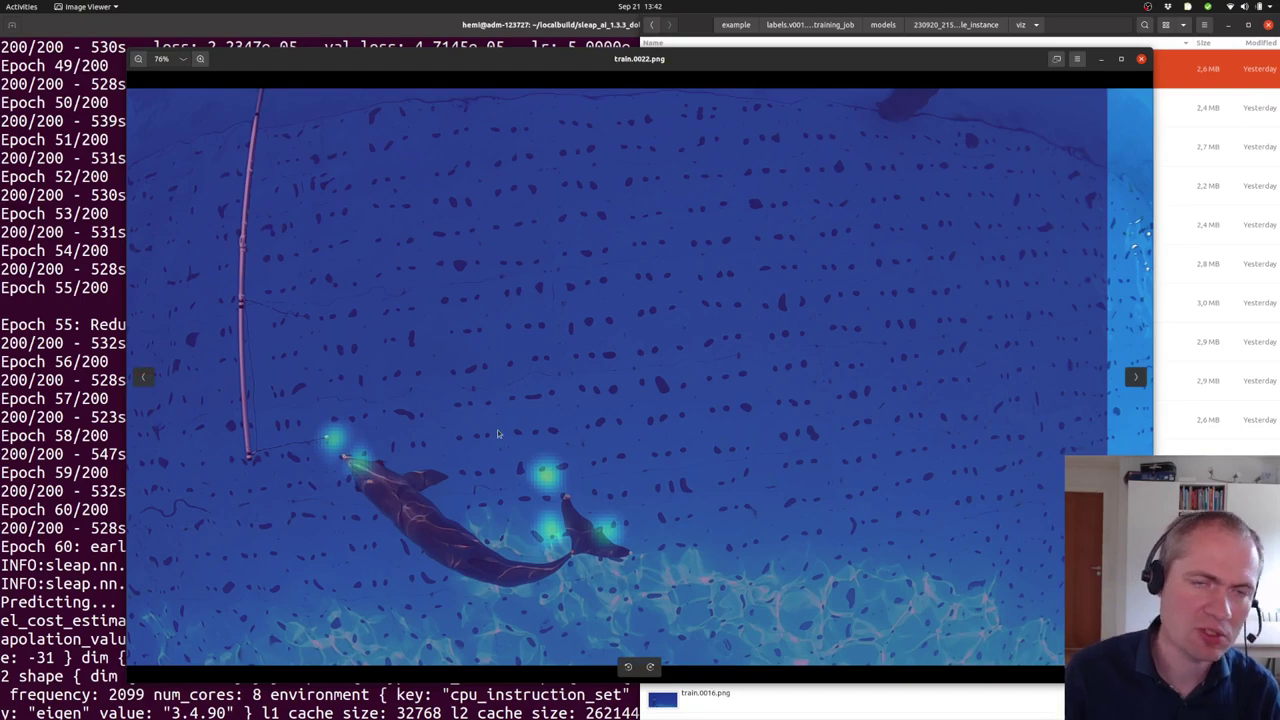
- Advance through train.0028 and train.0032 to train.0050.png, zooming in to inspect it
key(Right)
key(Right)
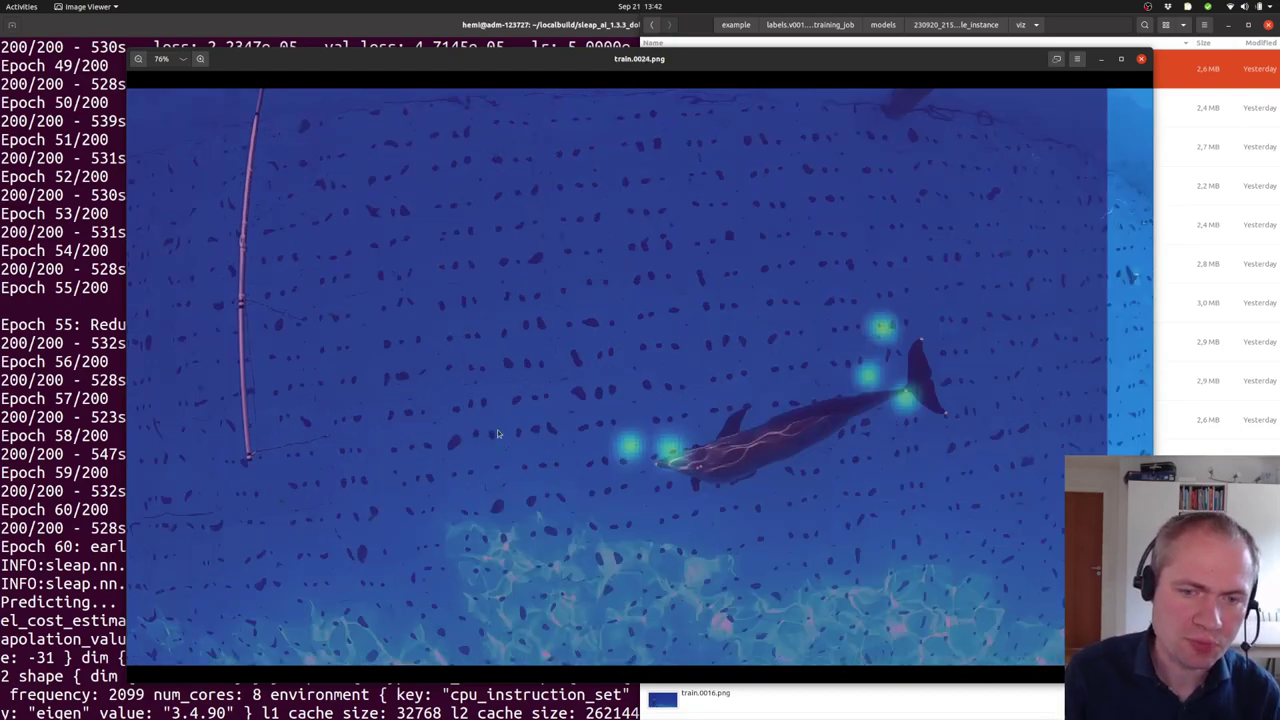
key(Right)
key(Right)
key(Right)
key(Right)
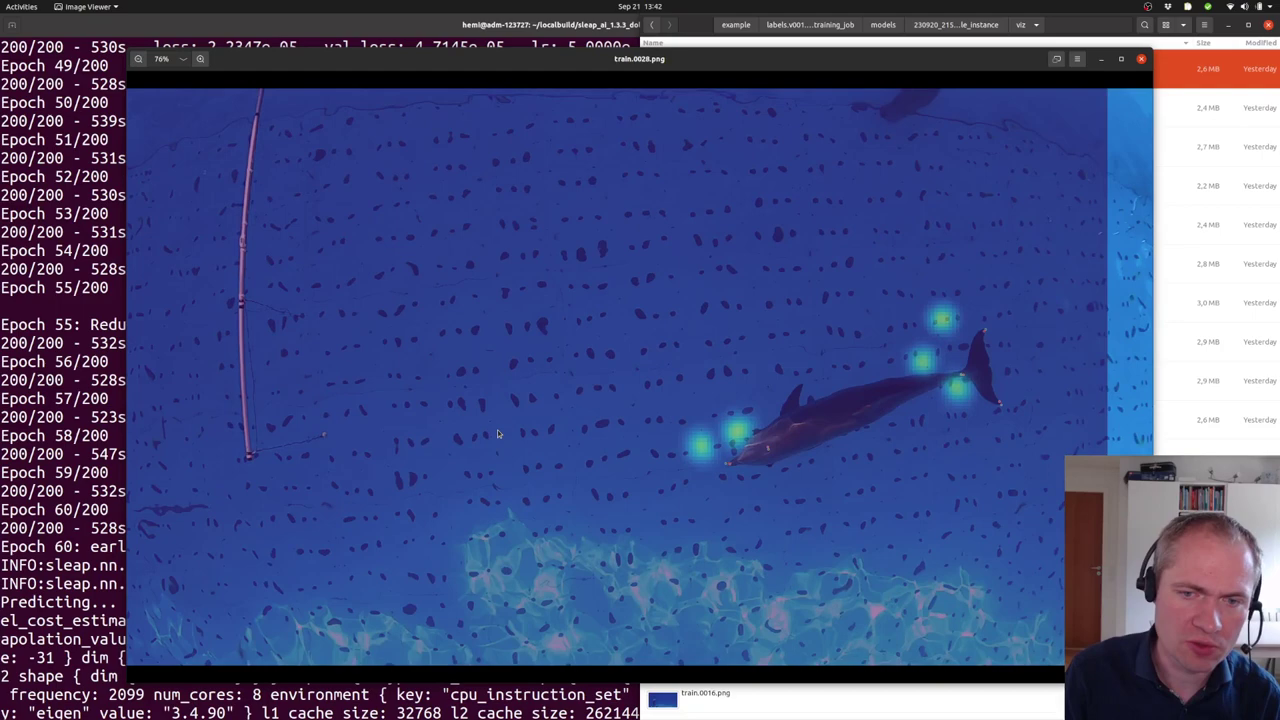
key(Right)
key(Right)
key(Right)
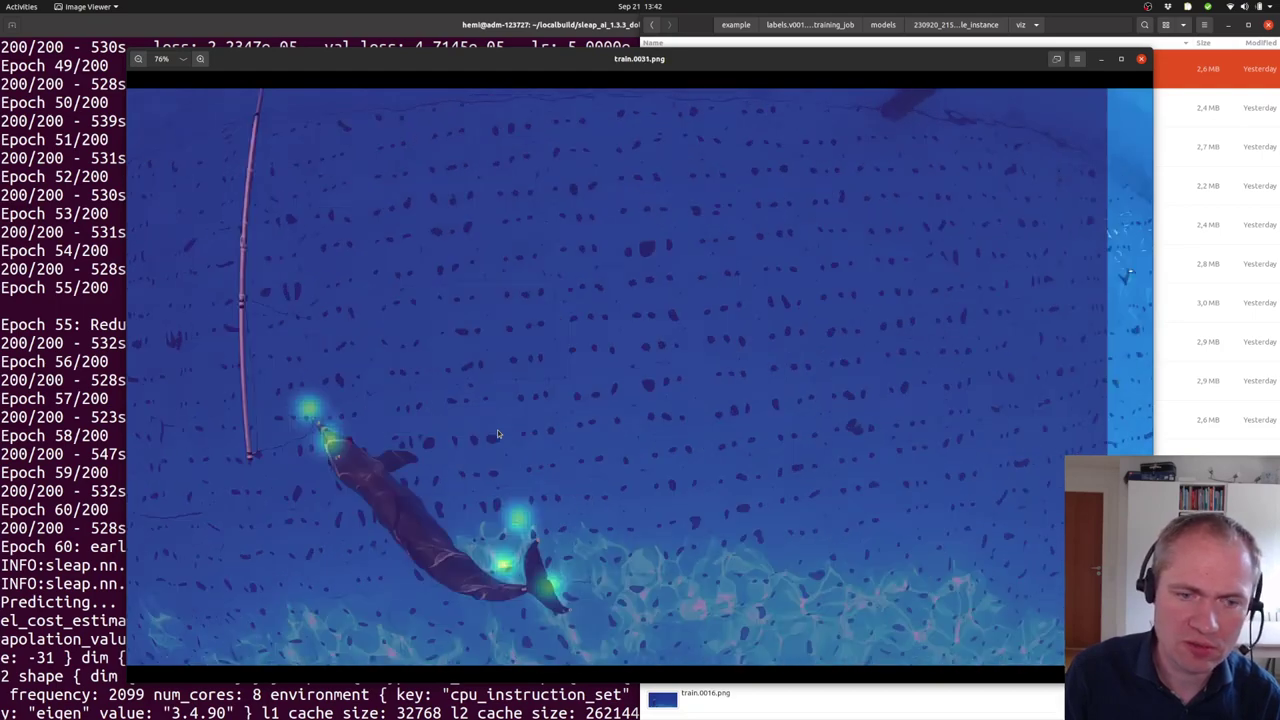
key(Right)
key(Right)
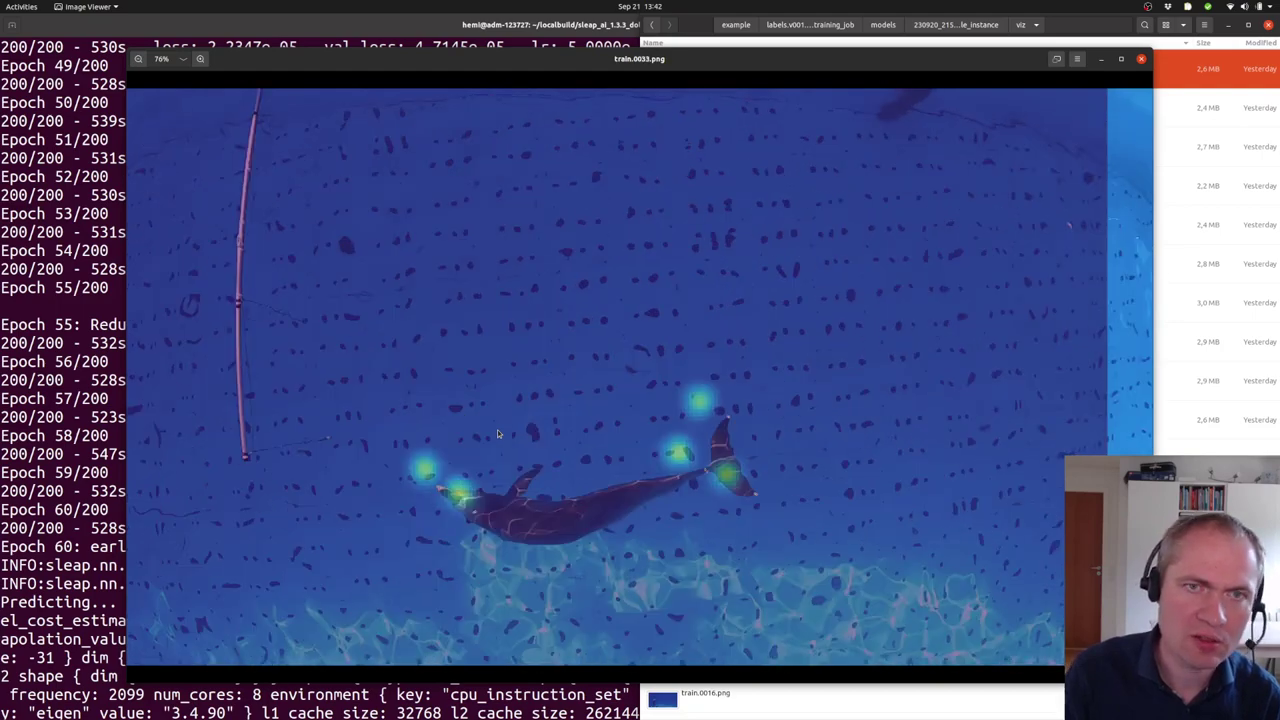
key(Right)
key(Right)
key(Right)
key(Right)
key(Right)
key(Right)
key(Right)
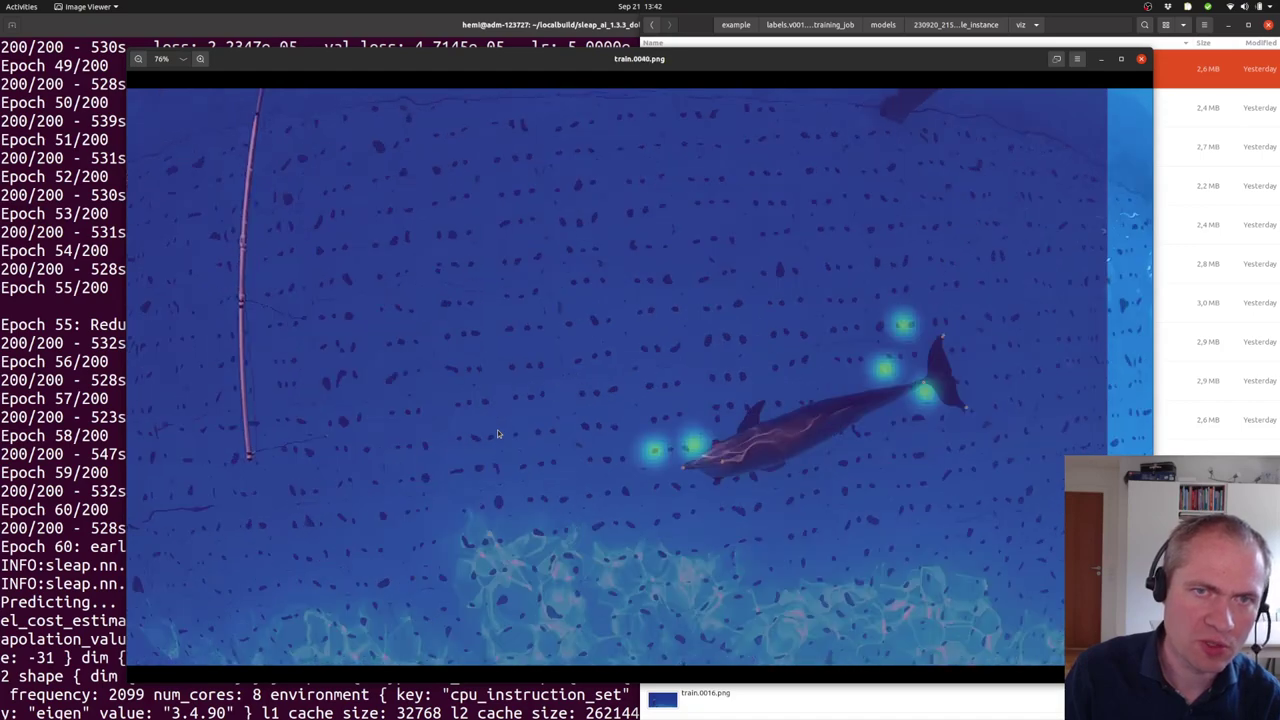
key(Right)
key(Right)
key(Right)
key(Right)
key(Right)
key(Right)
key(Right)
key(Right)
key(Right)
key(Right)
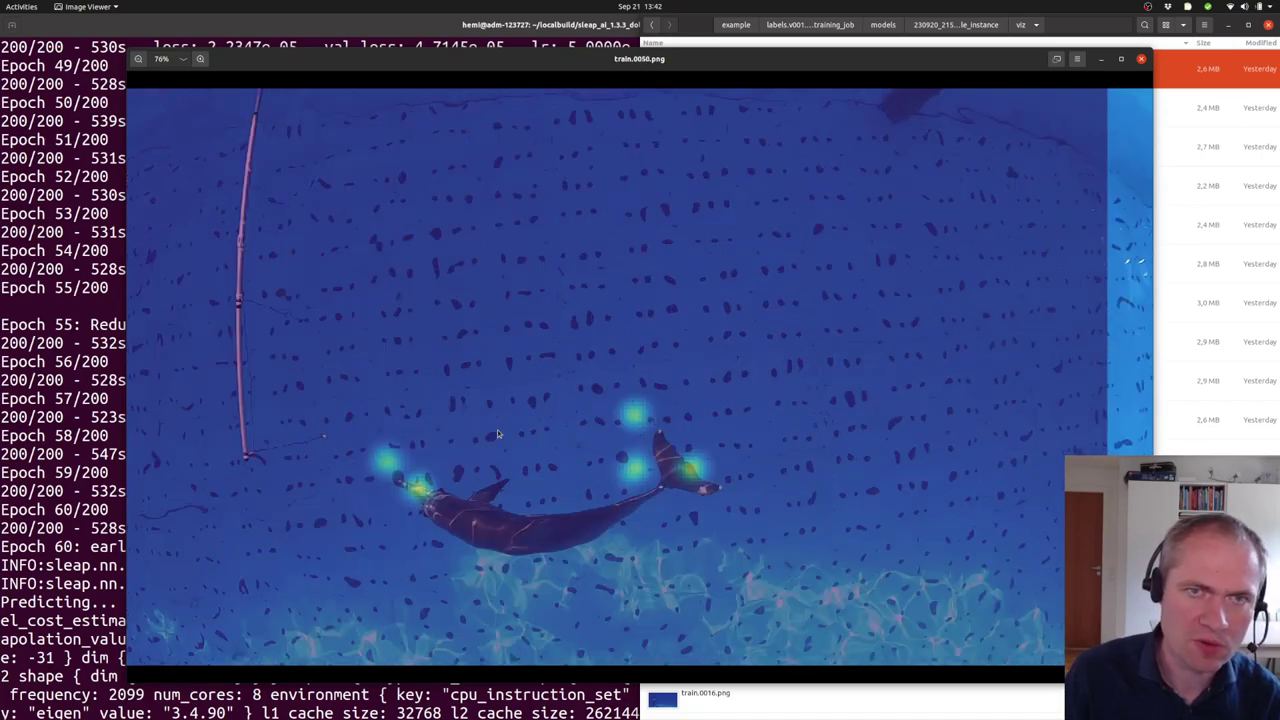
scroll(398, 490, up, 4)
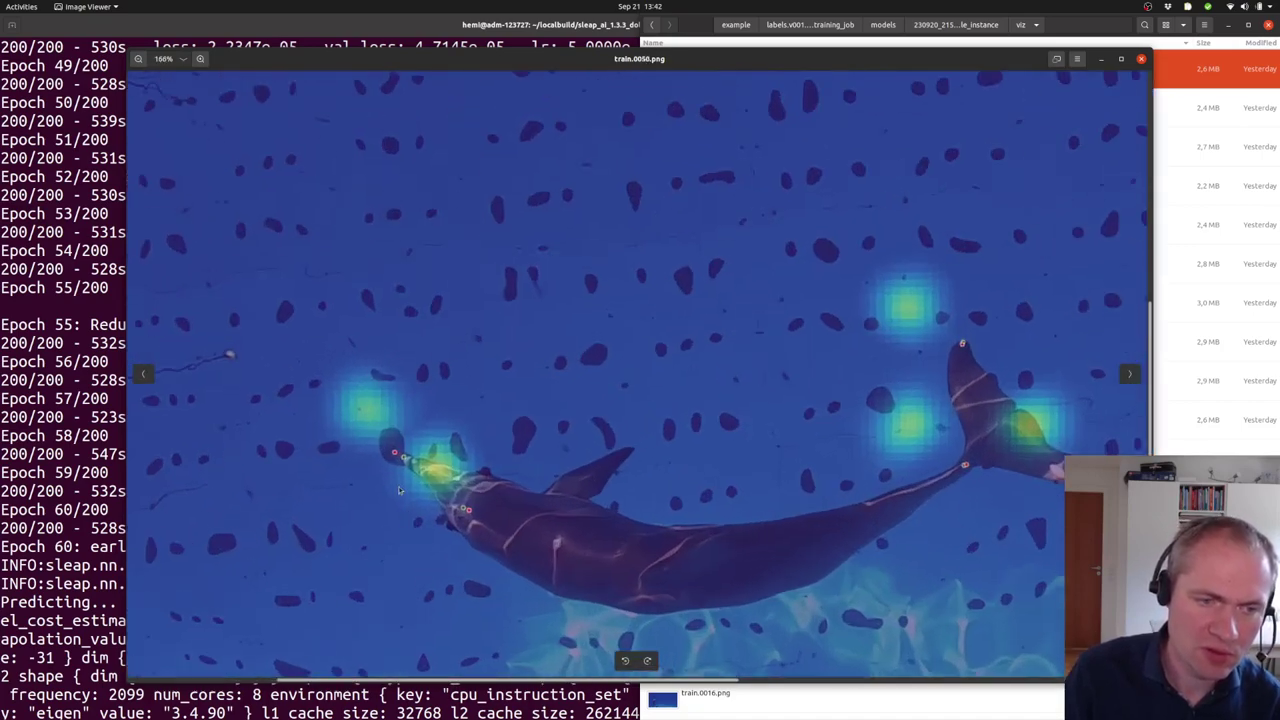
scroll(854, 532, right, 2)
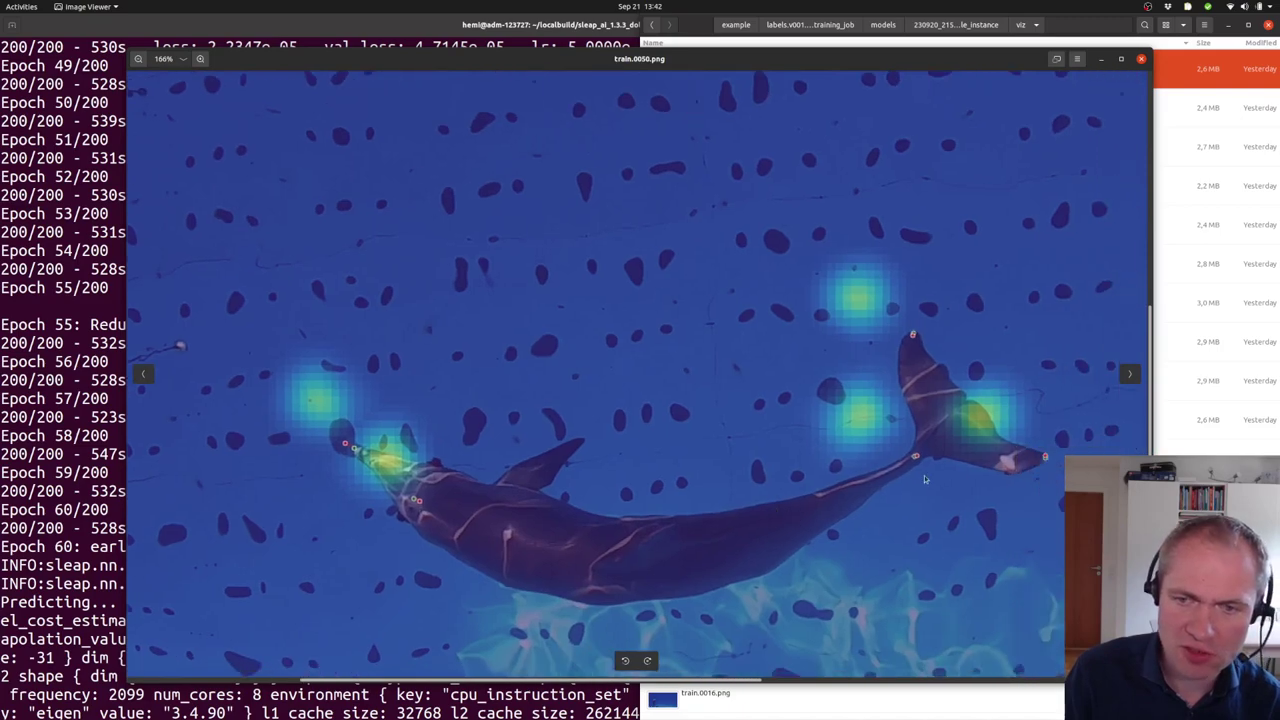
scroll(416, 407, down, 4)
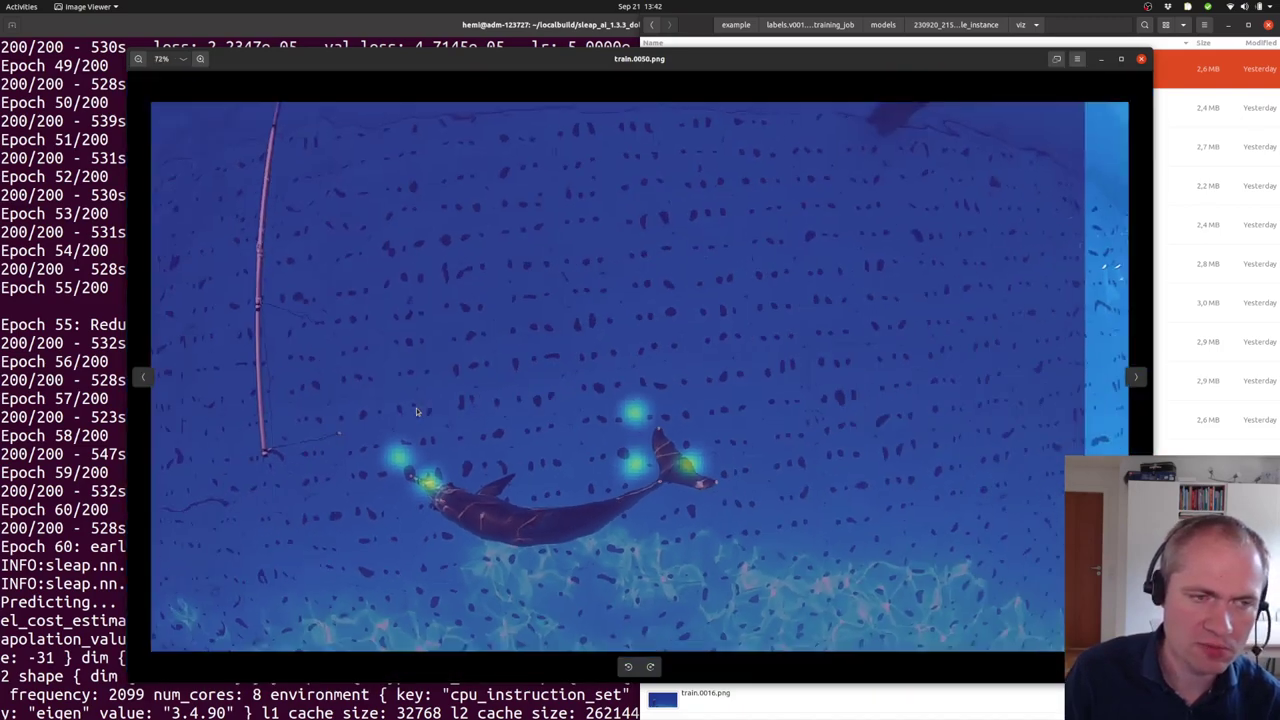
- Continue stepping from train.0054.png on to train.0059.png
key(Right)
key(Right)
key(Right)
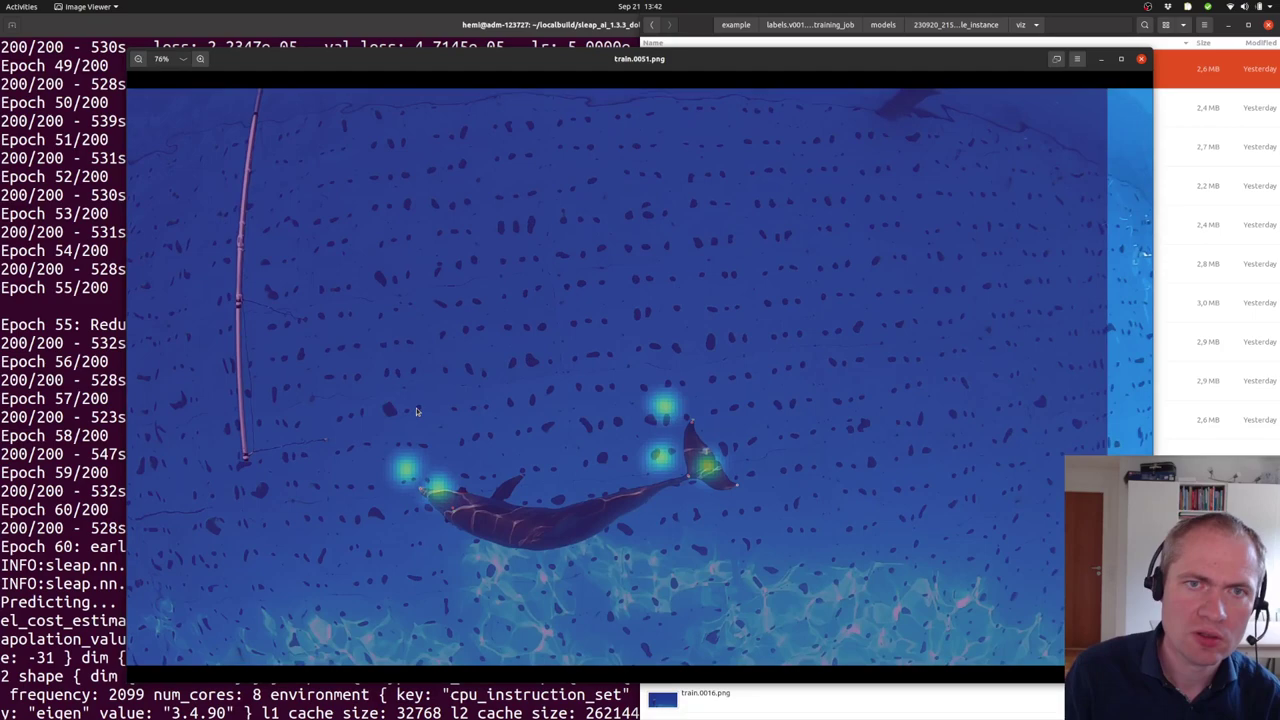
key(Right)
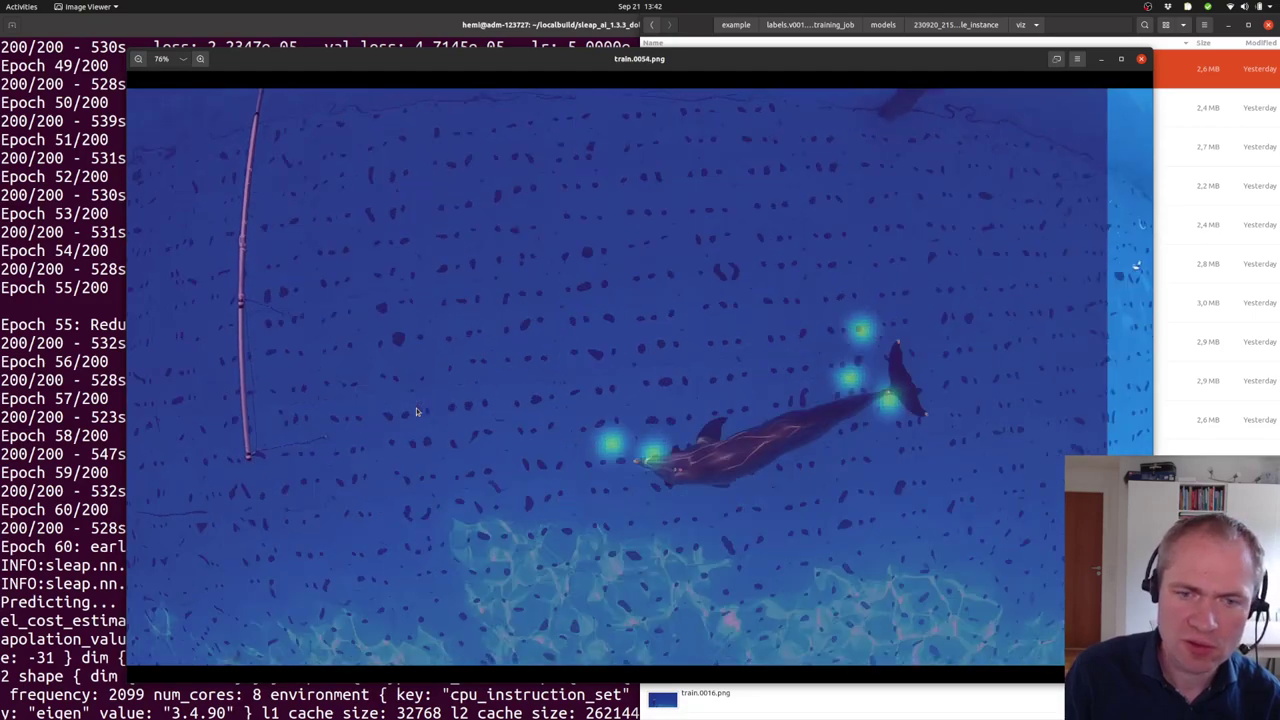
key(Right)
key(Right)
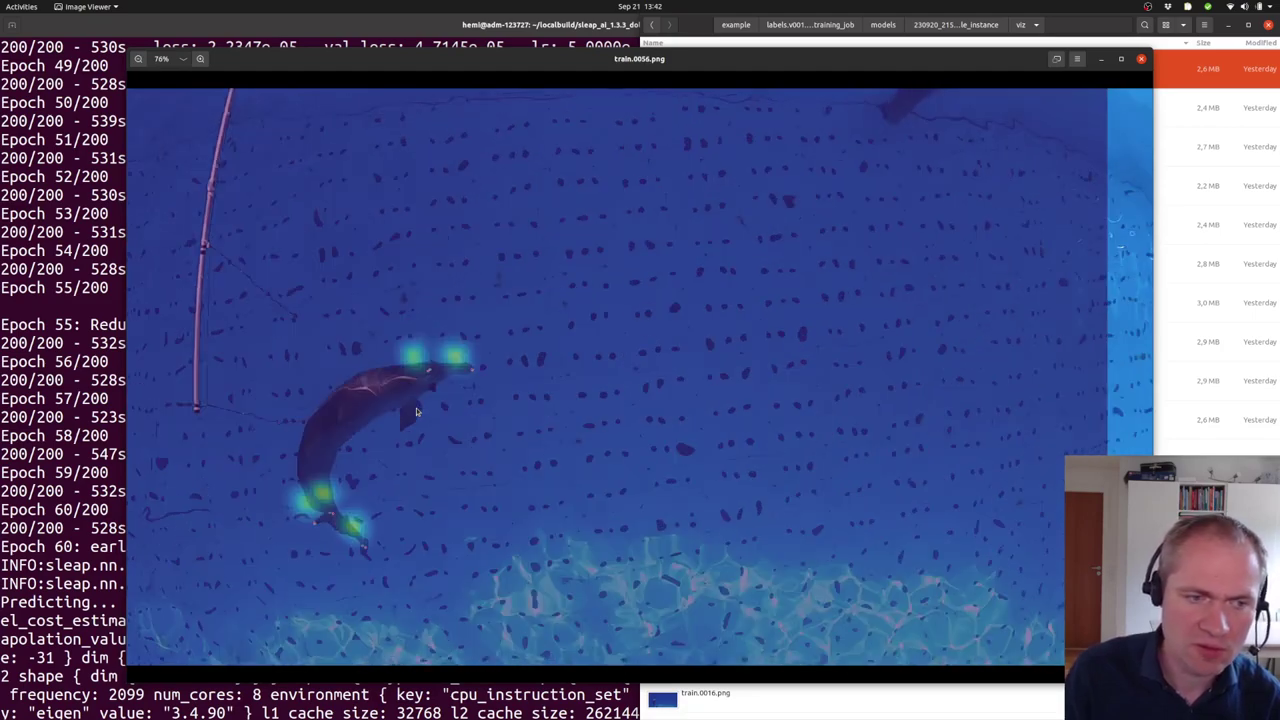
key(Right)
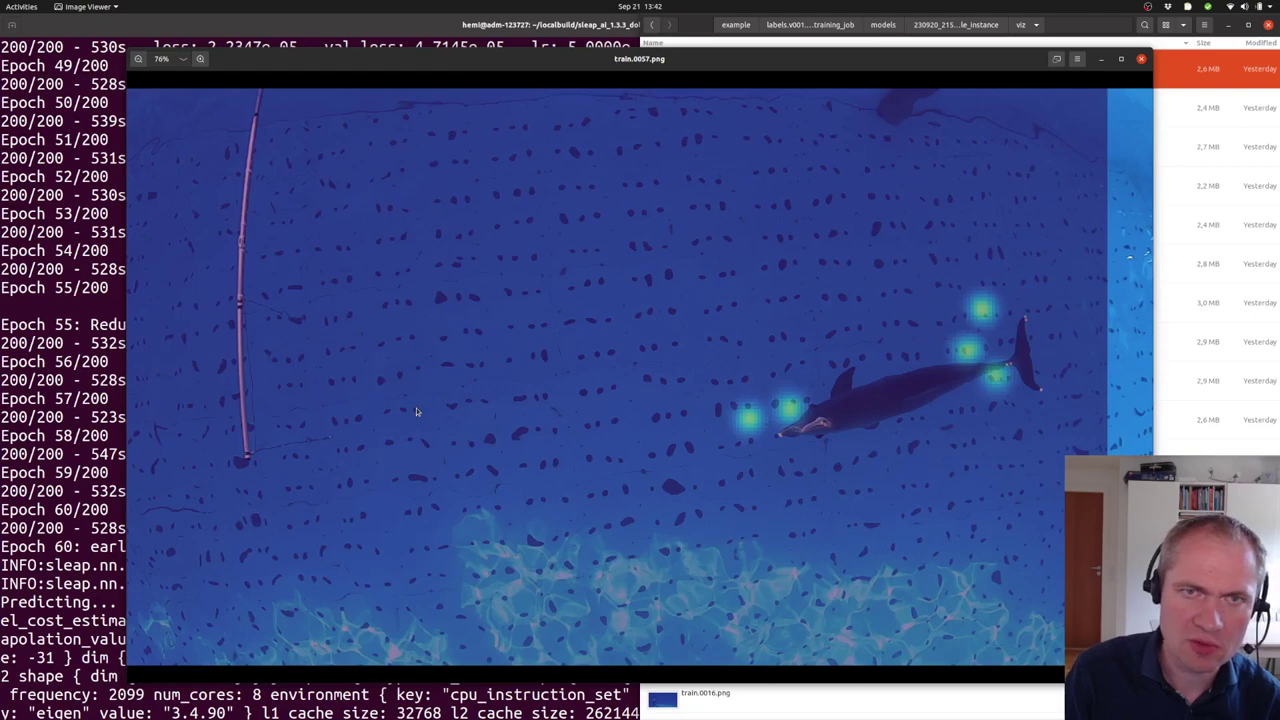
key(Right)
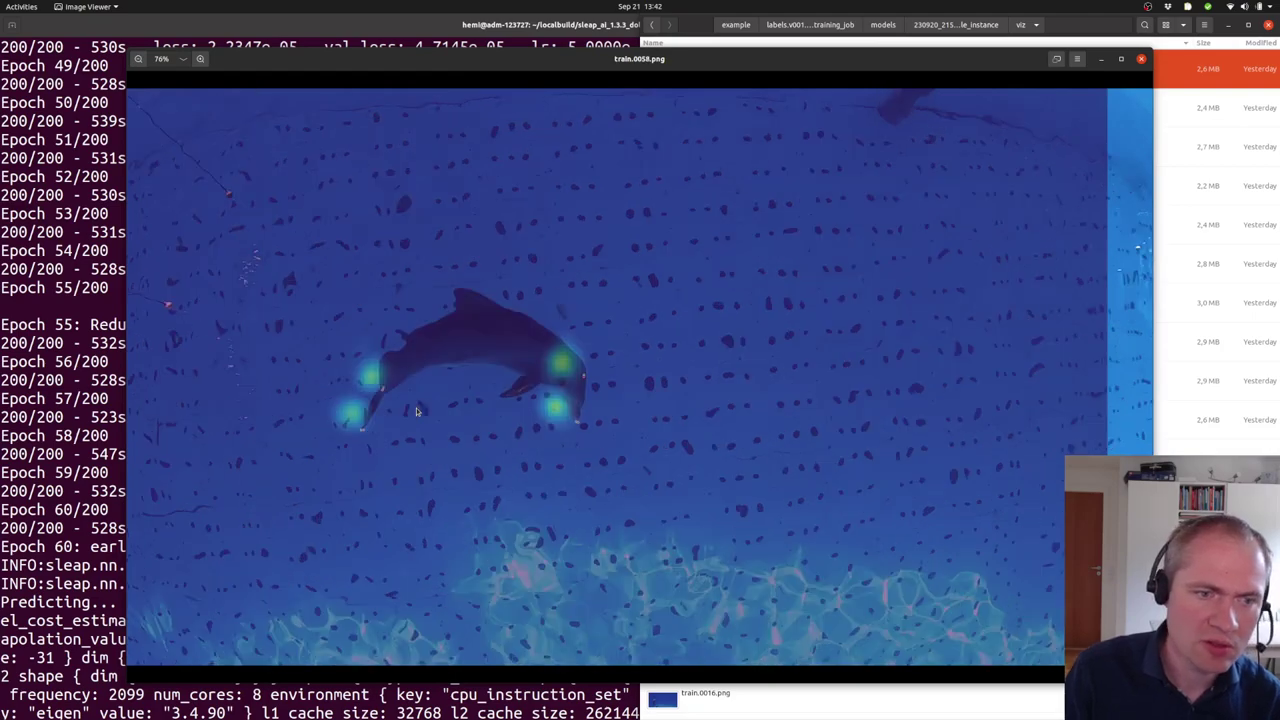
key(Right)
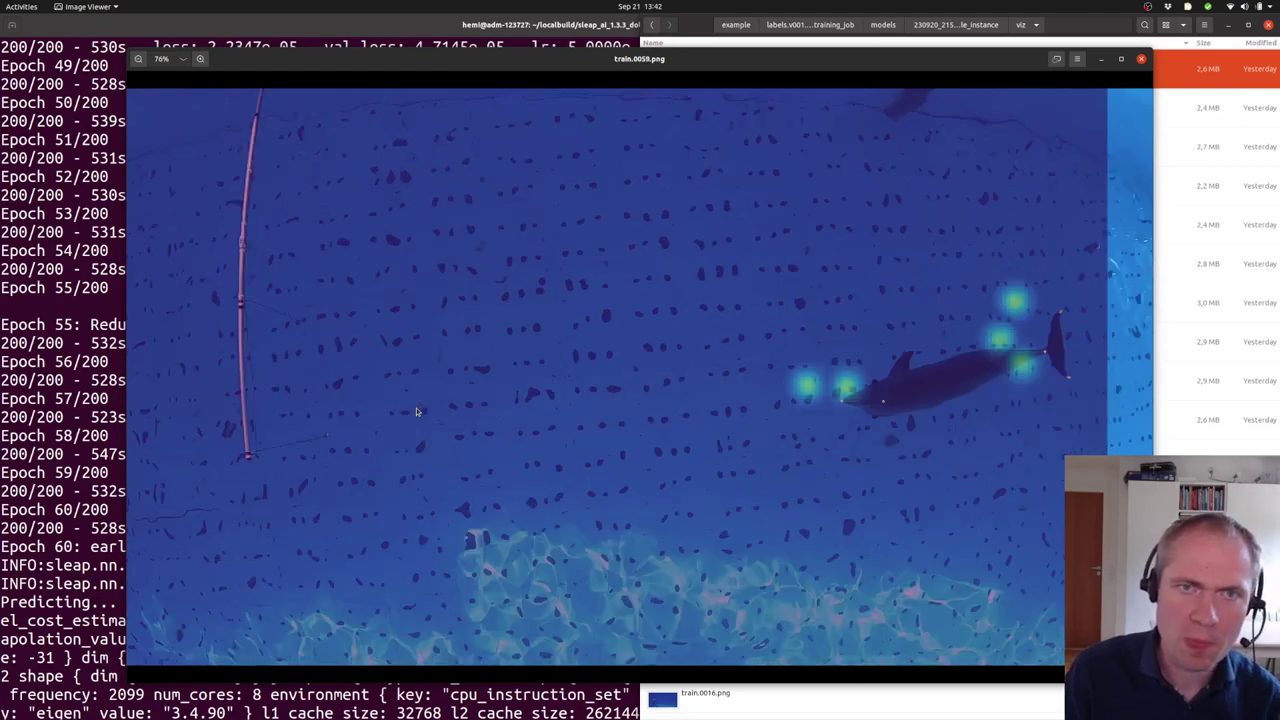
- Move into the validation images and zoom in on the dolphin's confidence-map blobs
key(Right)
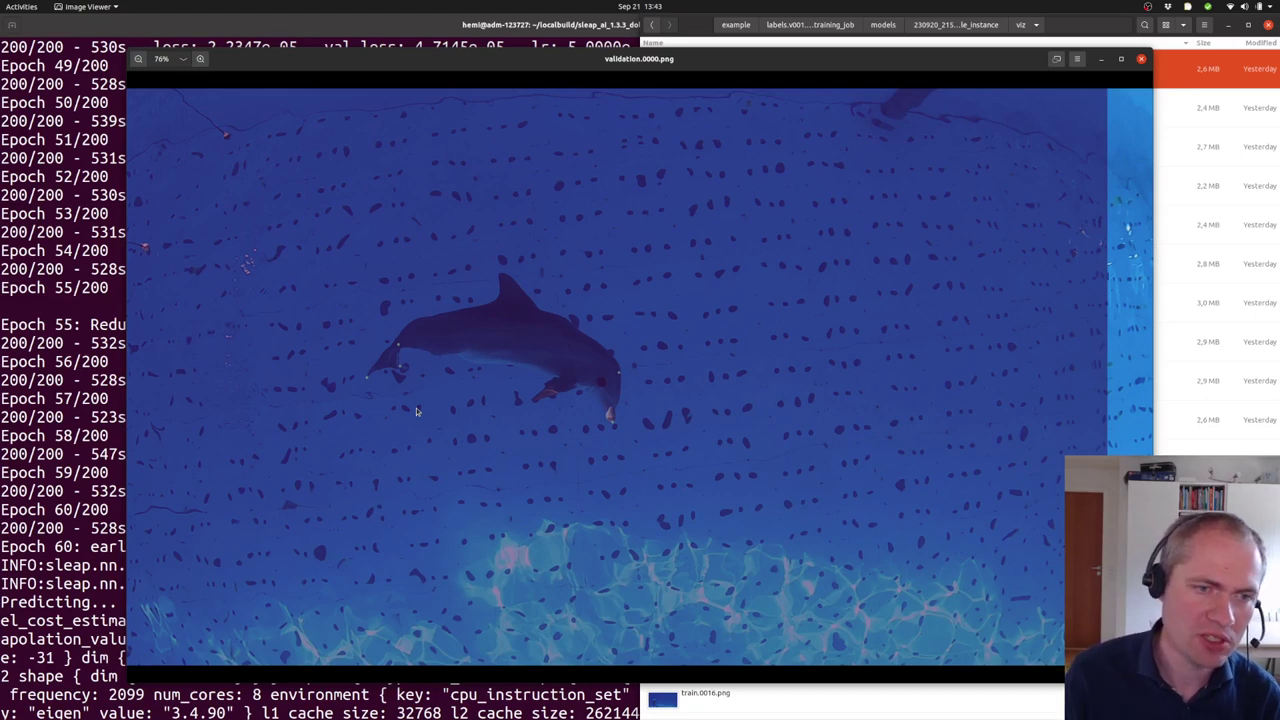
key(Right)
key(Right)
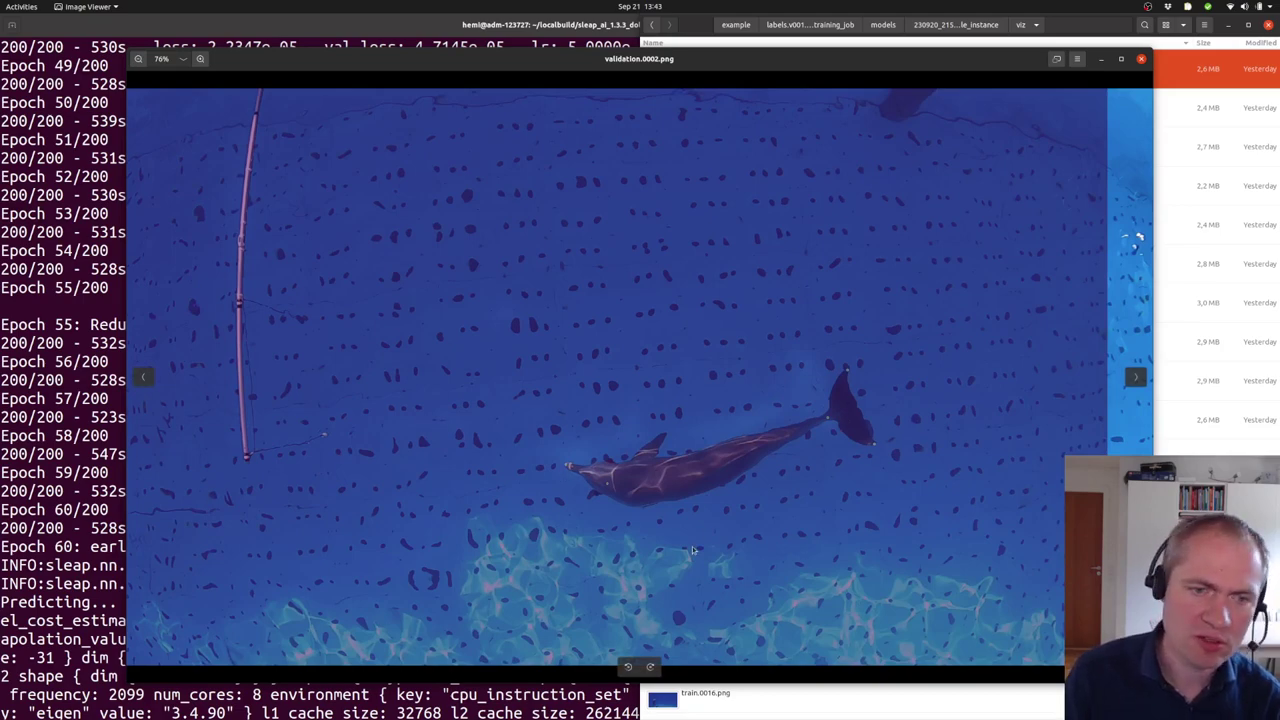
key(Right)
key(Right)
key(Right)
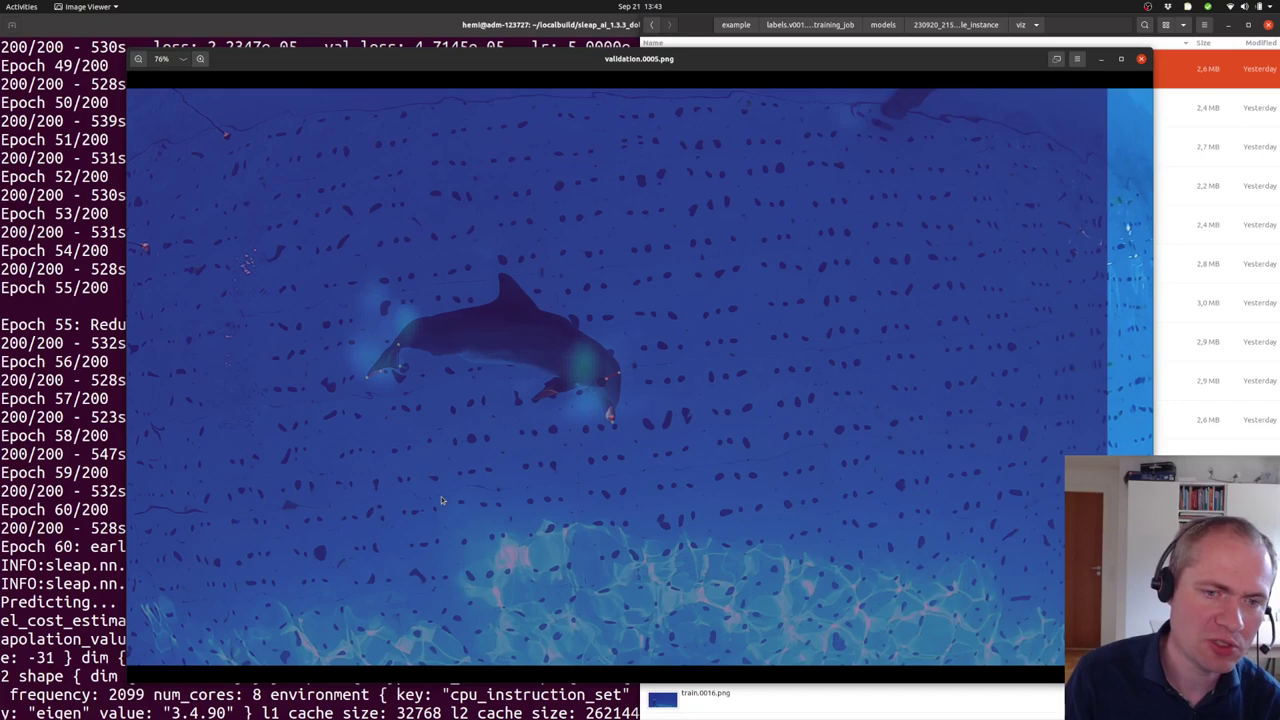
scroll(607, 415, up, 3)
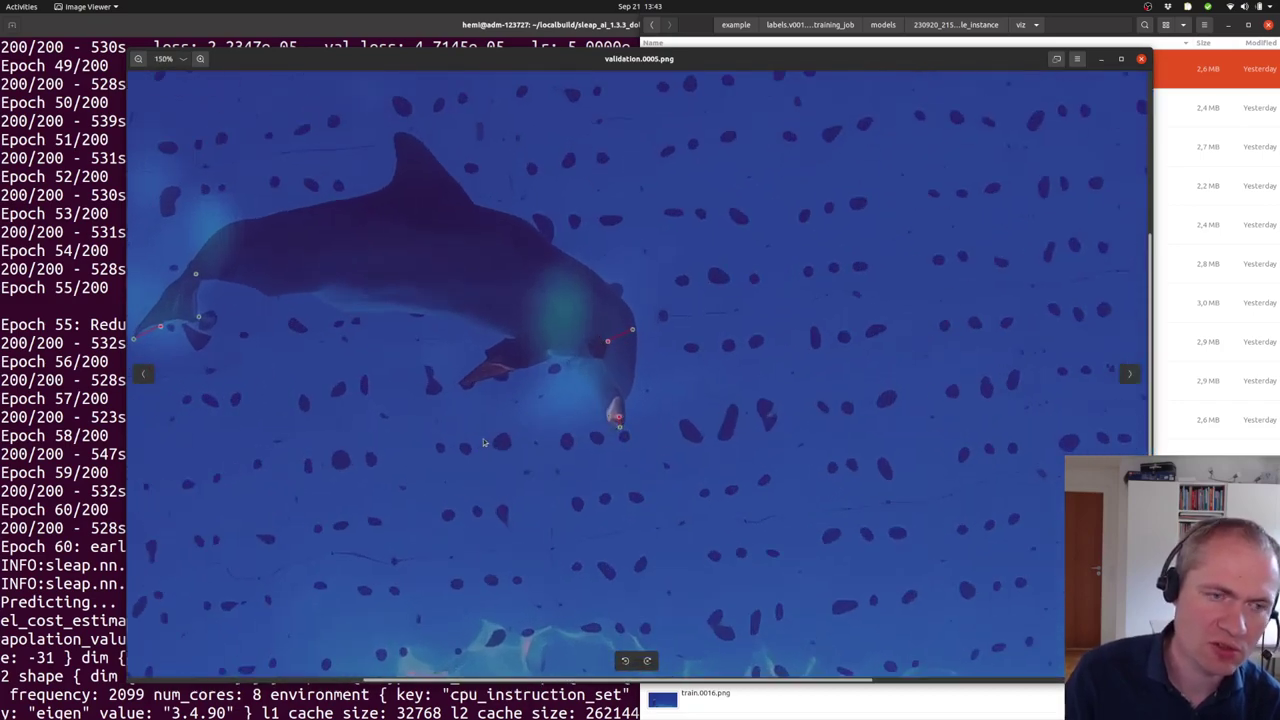
scroll(483, 438, down, 3)
- Advance to validation.0016.png, zoom into the head and tail blobs, then continue to validation.0040.png
key(Right)
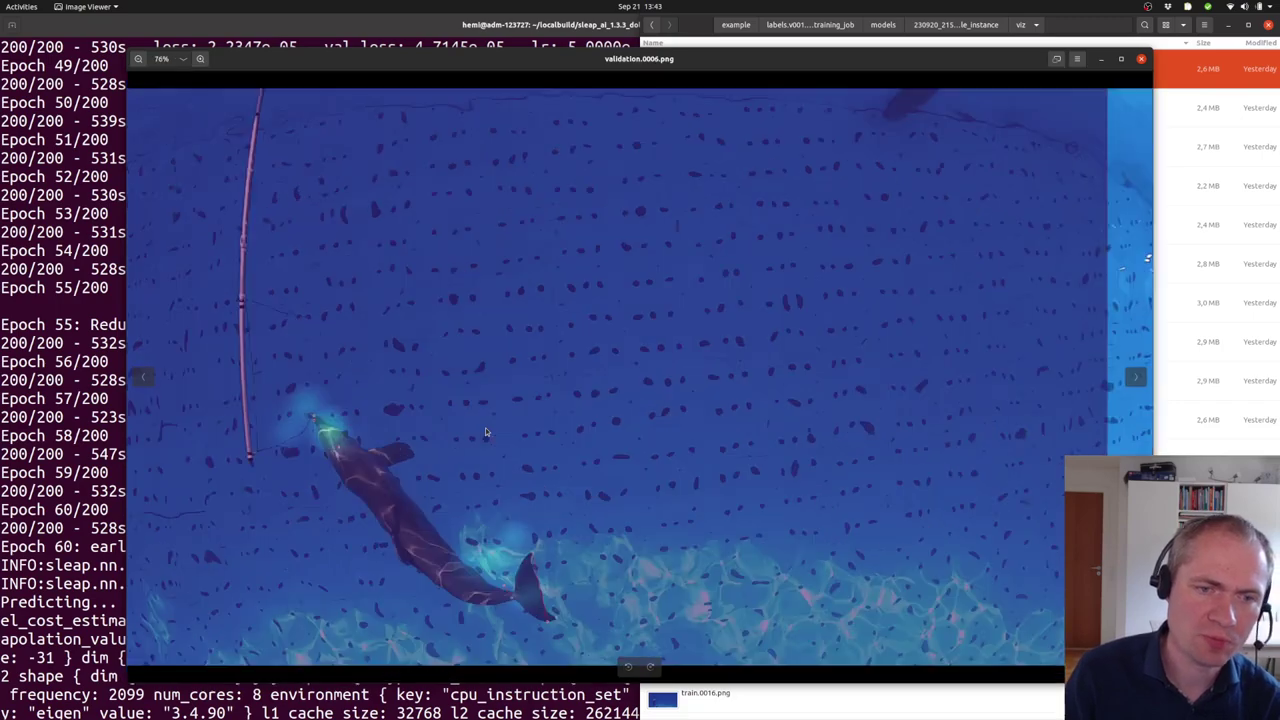
key(Right)
key(Right)
key(Right)
key(Right)
key(Right)
key(Right)
key(Right)
key(Right)
key(Right)
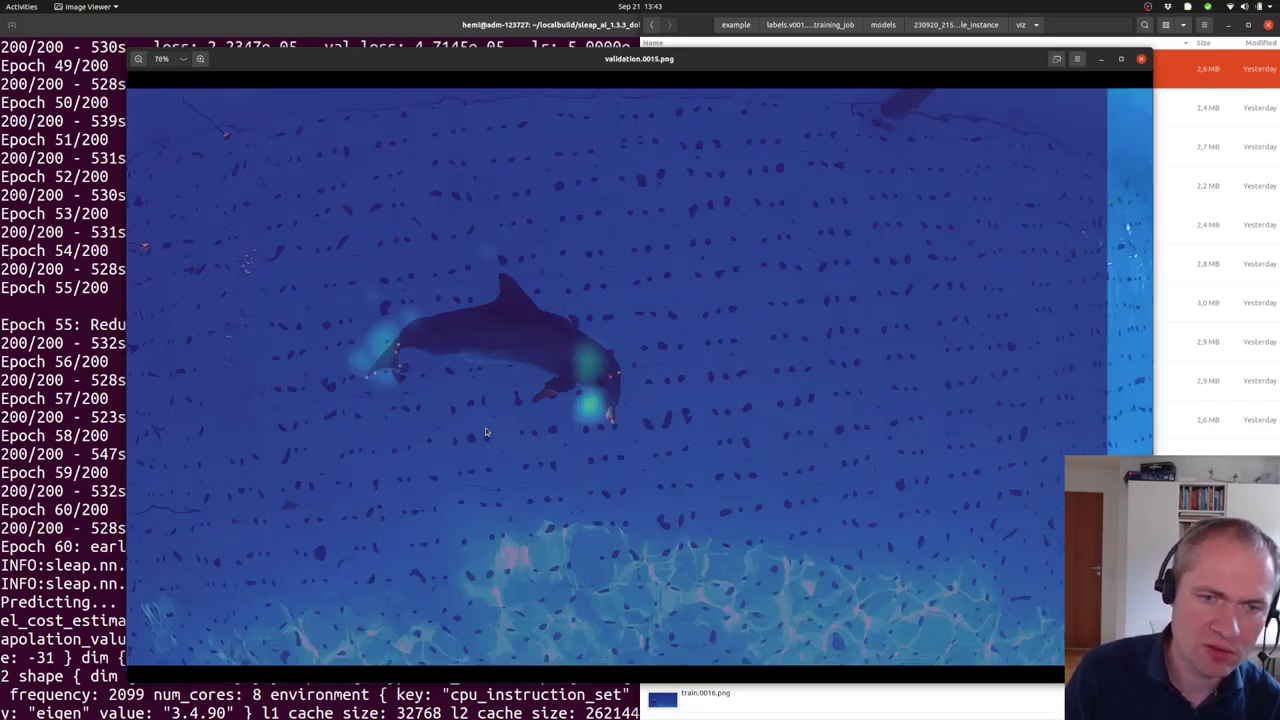
key(Right)
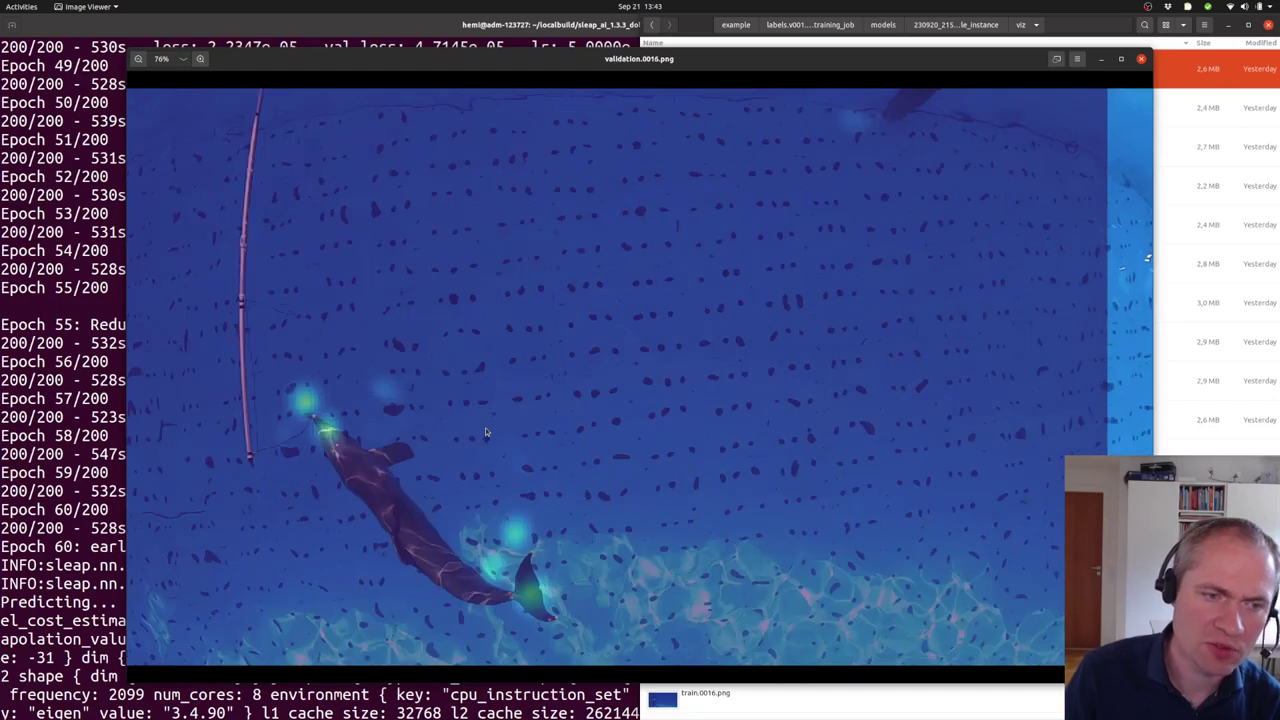
scroll(279, 432, up, 2)
scroll(299, 448, up, 3)
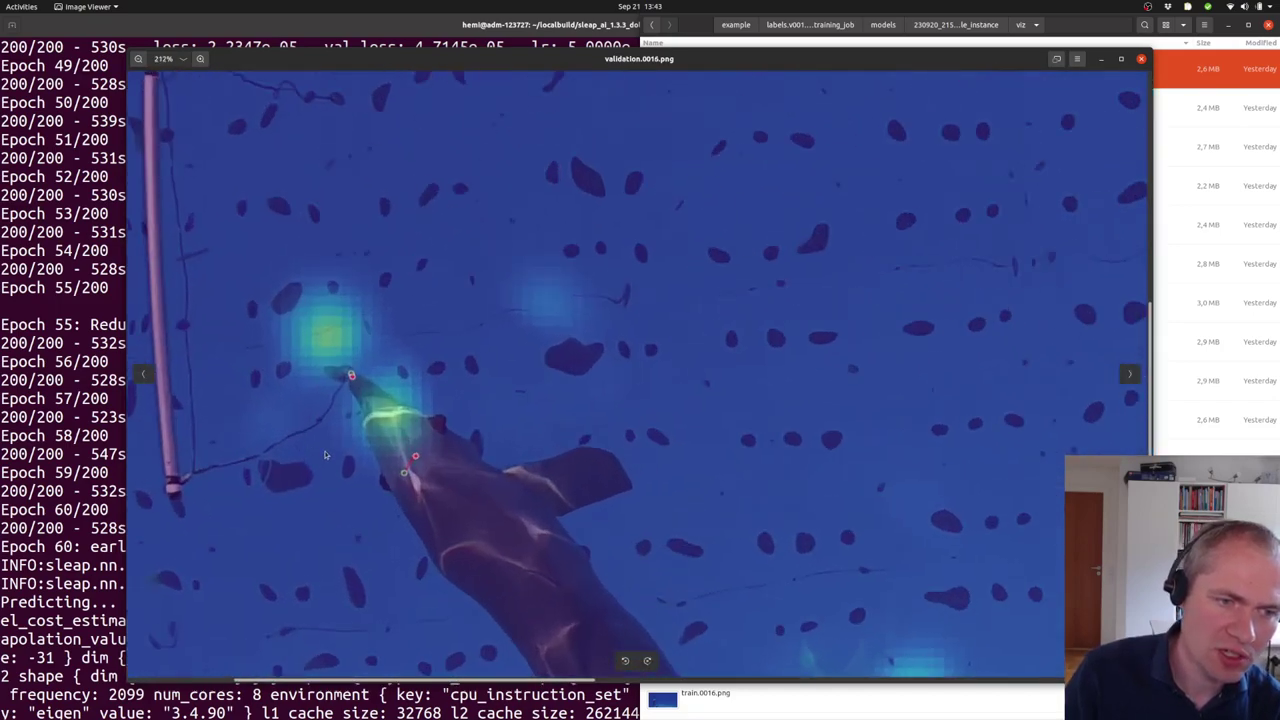
scroll(529, 429, down, 5)
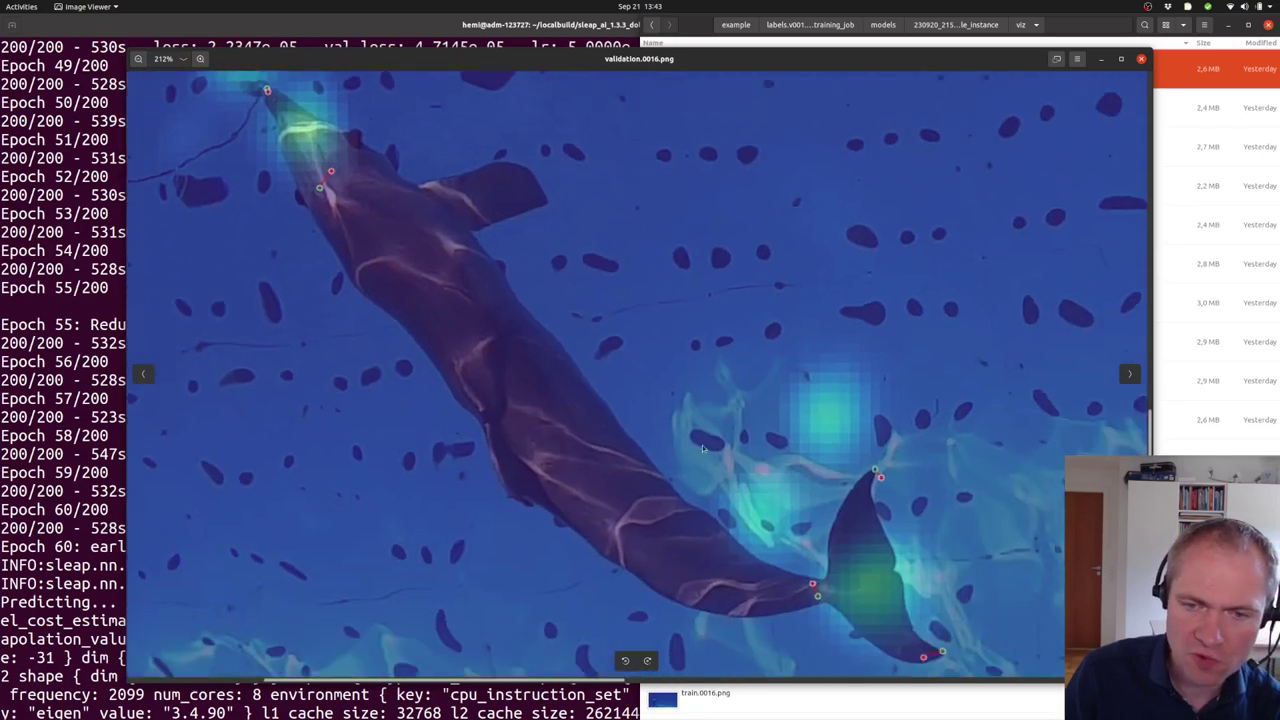
scroll(703, 449, down, 4)
key(Right)
key(Right)
key(Right)
key(Right)
key(Right)
key(Right)
key(Right)
key(Right)
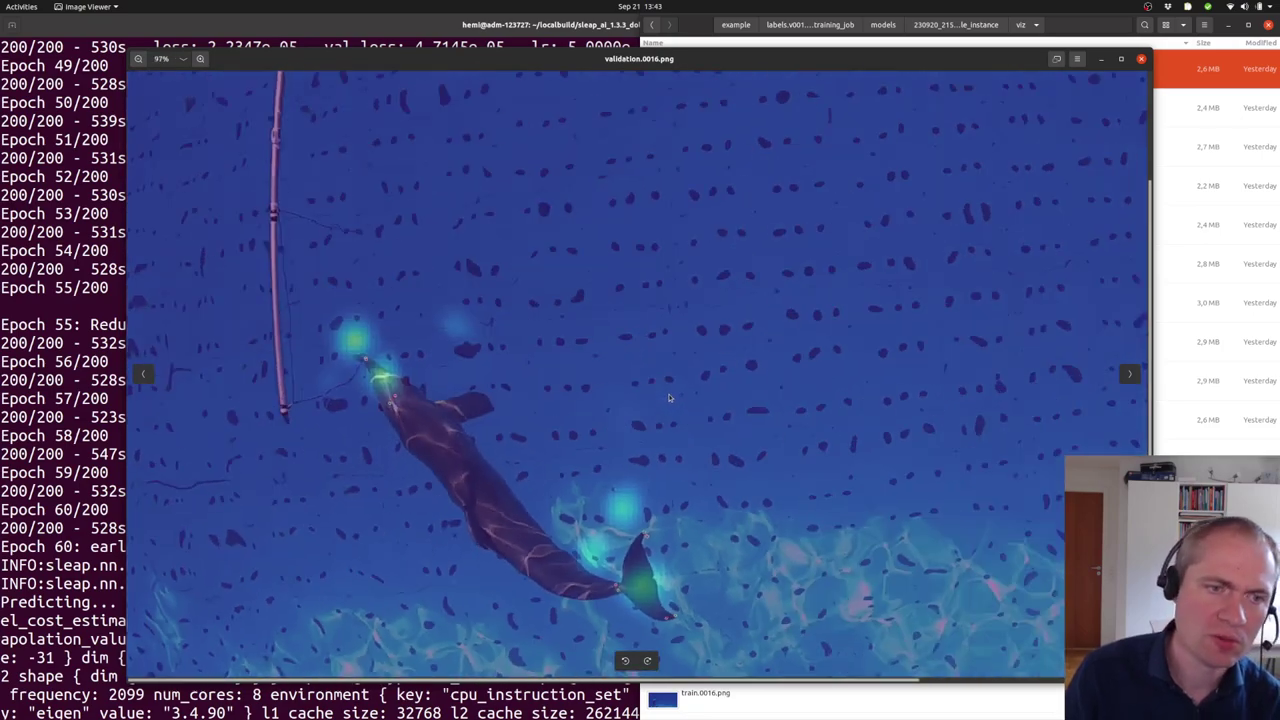
key(Right)
key(Right)
key(Right)
key(Right)
key(Right)
key(Right)
key(Right)
key(Right)
key(Right)
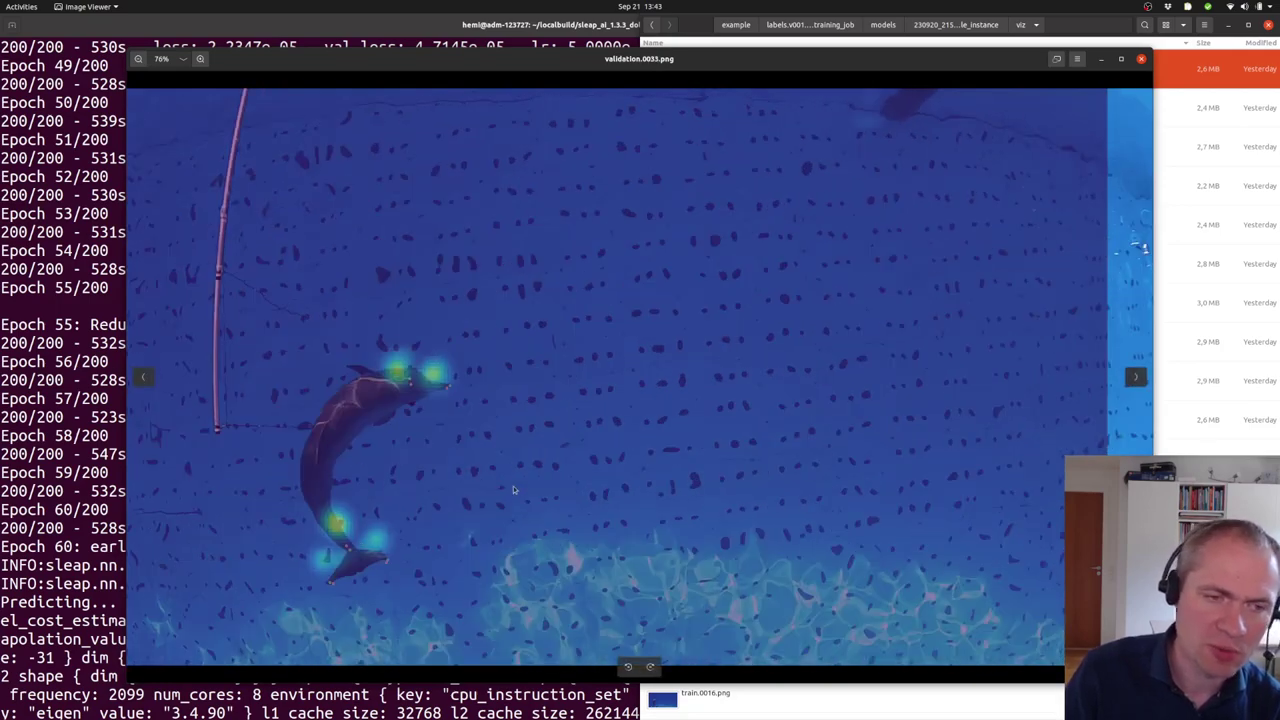
key(Right)
key(Right)
key(Right)
key(Right)
key(Right)
key(Right)
key(Right)
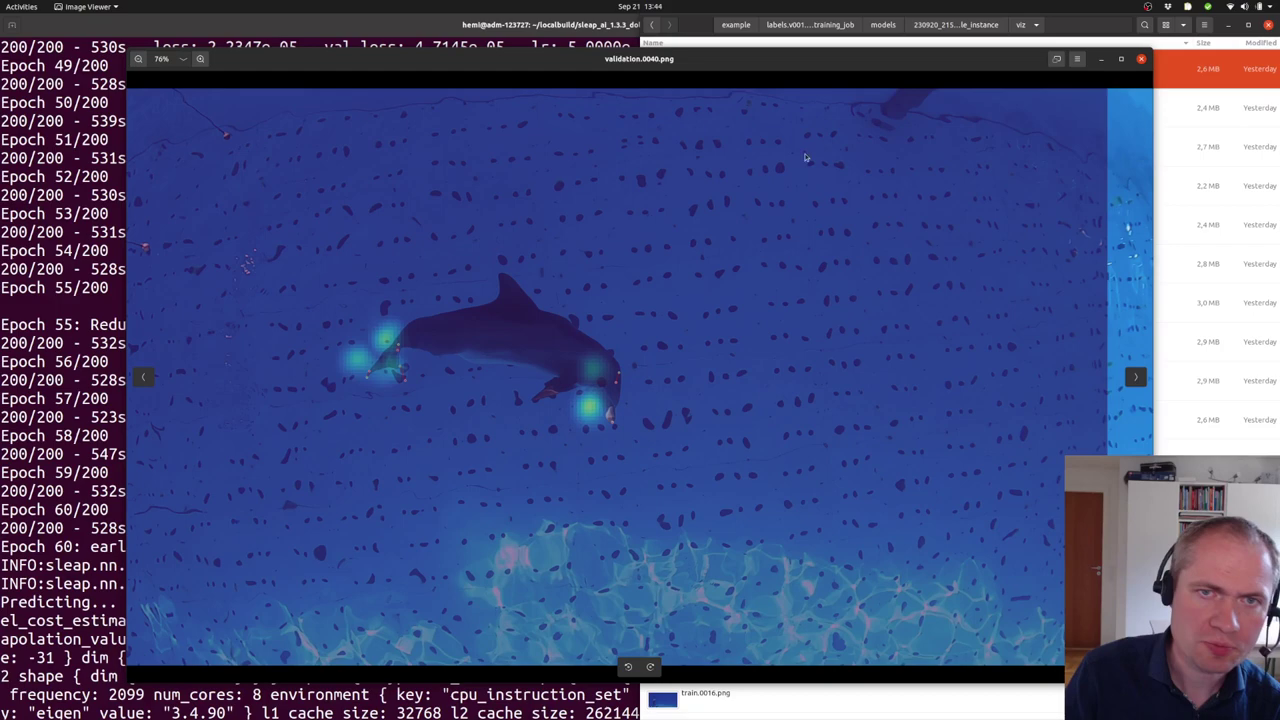
- Close the image viewer and start a pipenv shell from the parent directory in a new, enlarged terminal tab
click(1142, 62)
click(554, 551)
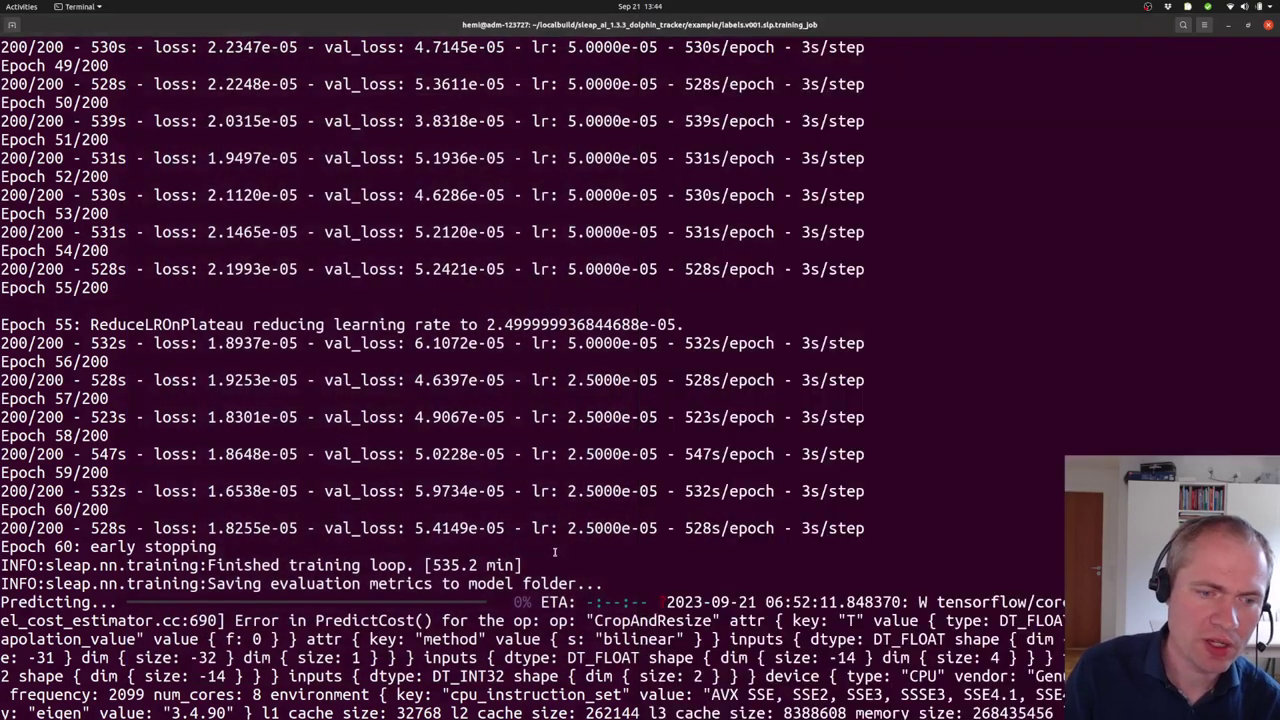
key(ctrl+shift+t)
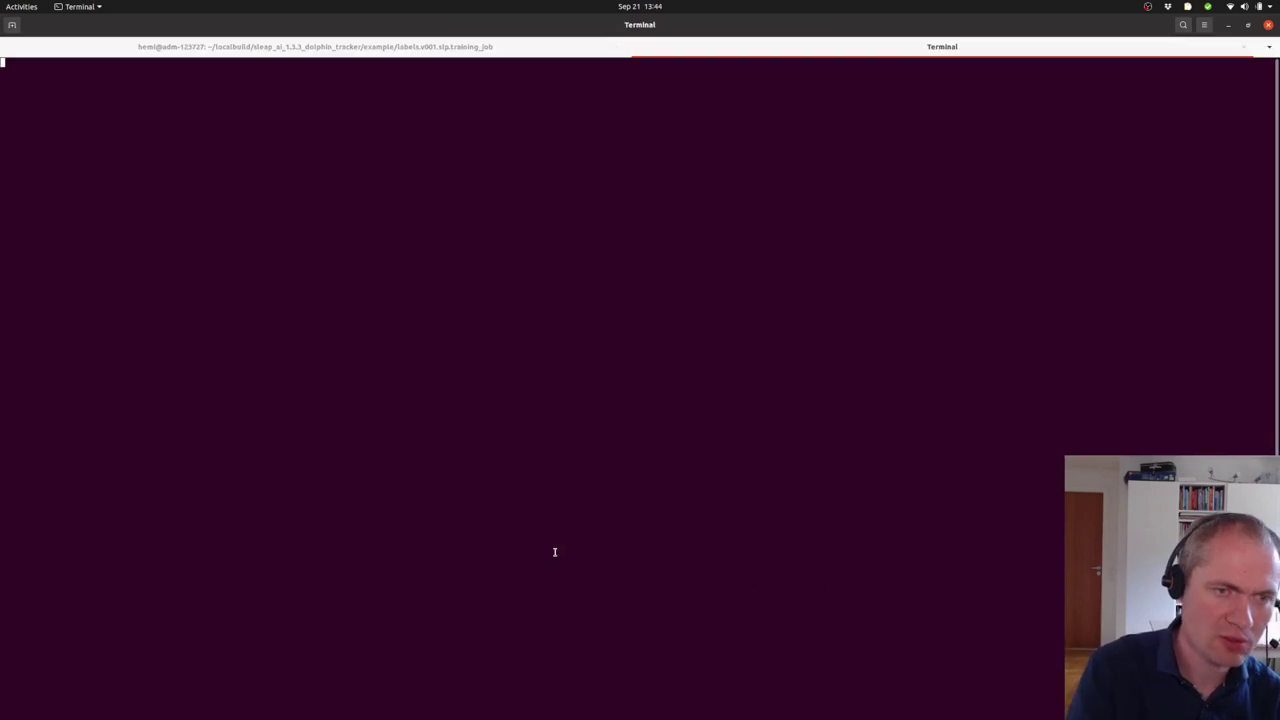
key(ctrl+plus)
key(ctrl+plus)
key(ctrl+plus)
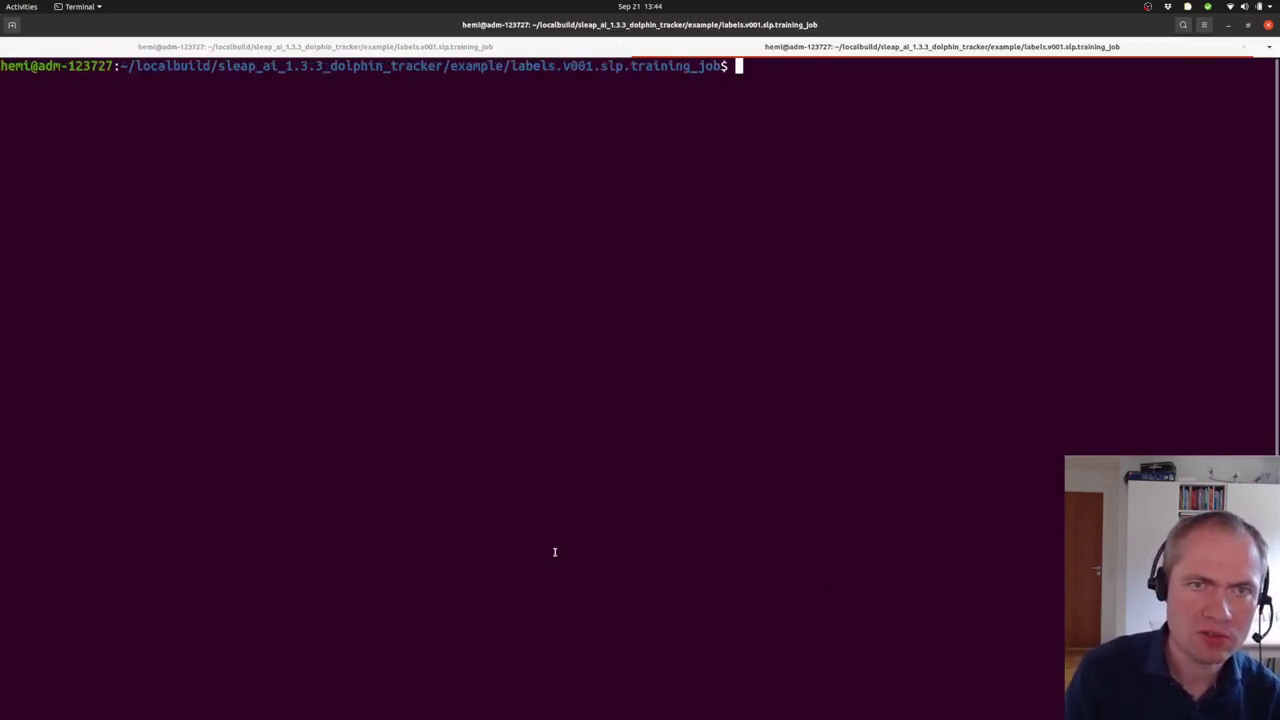
text(cd ..)
key(Return)
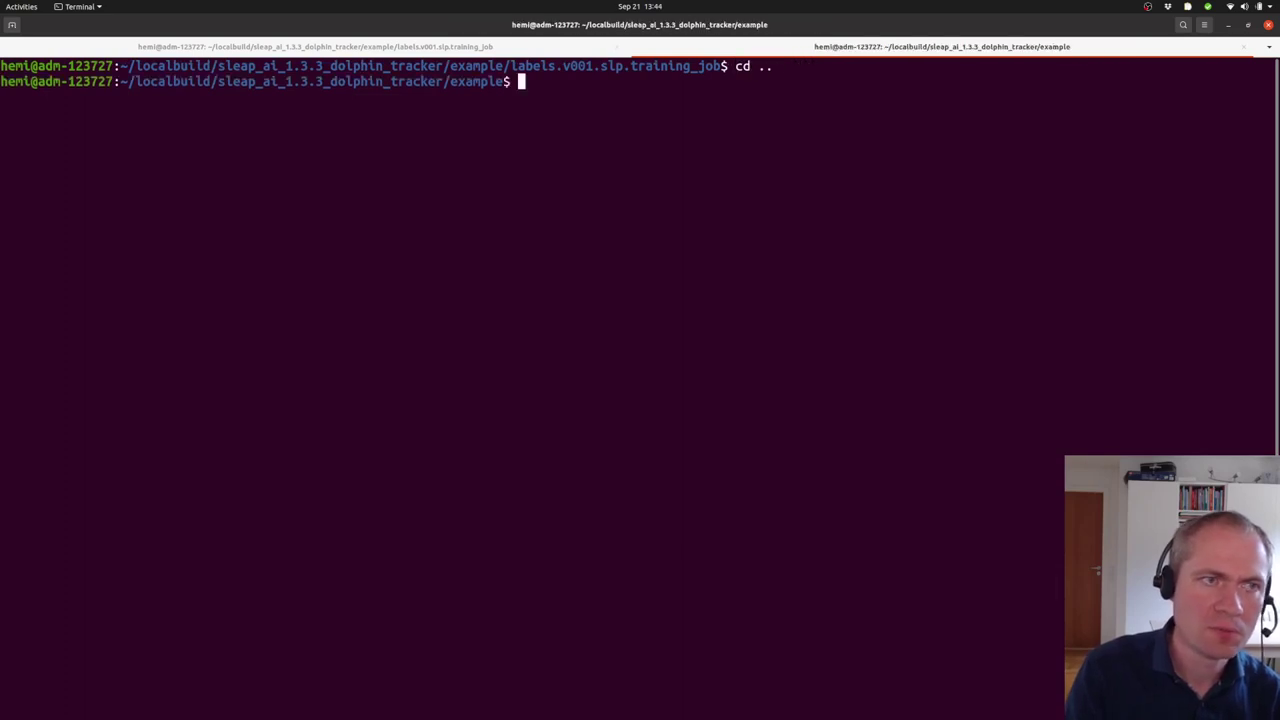
text(pipenv)
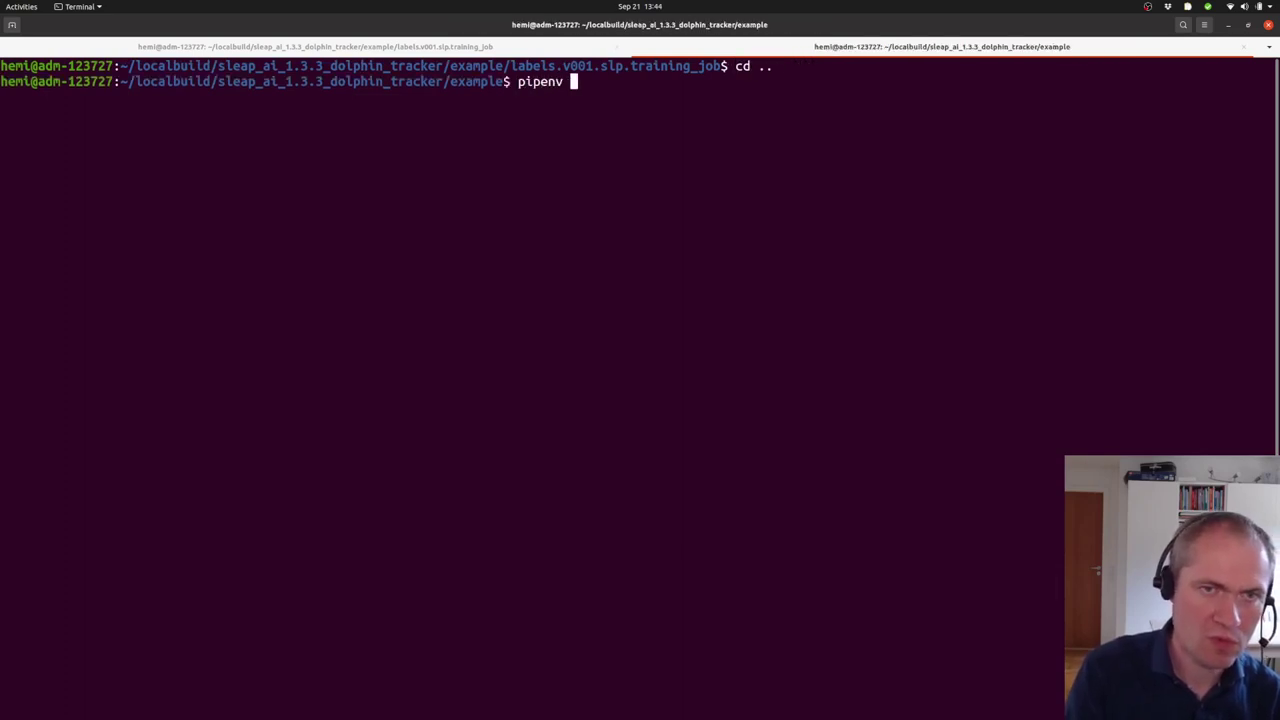
text( shell)
key(Return)
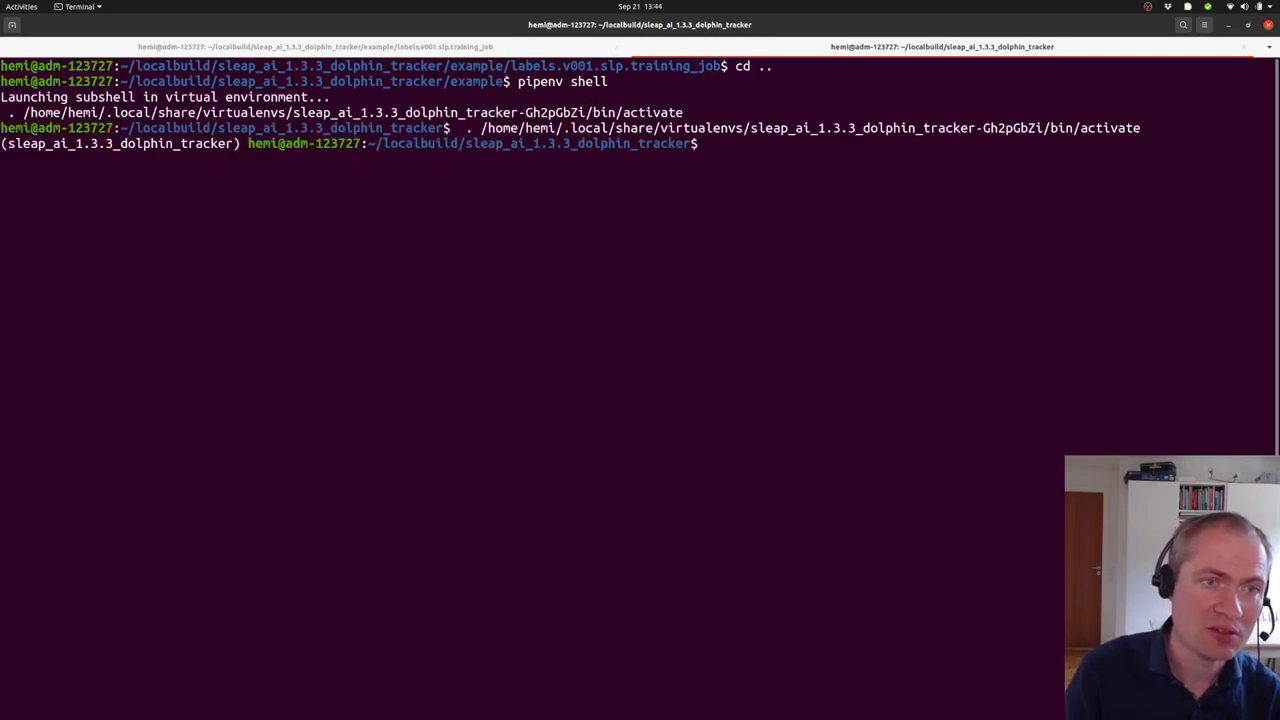
- Enter the example folder and launch sleap-label
text(cd ex)
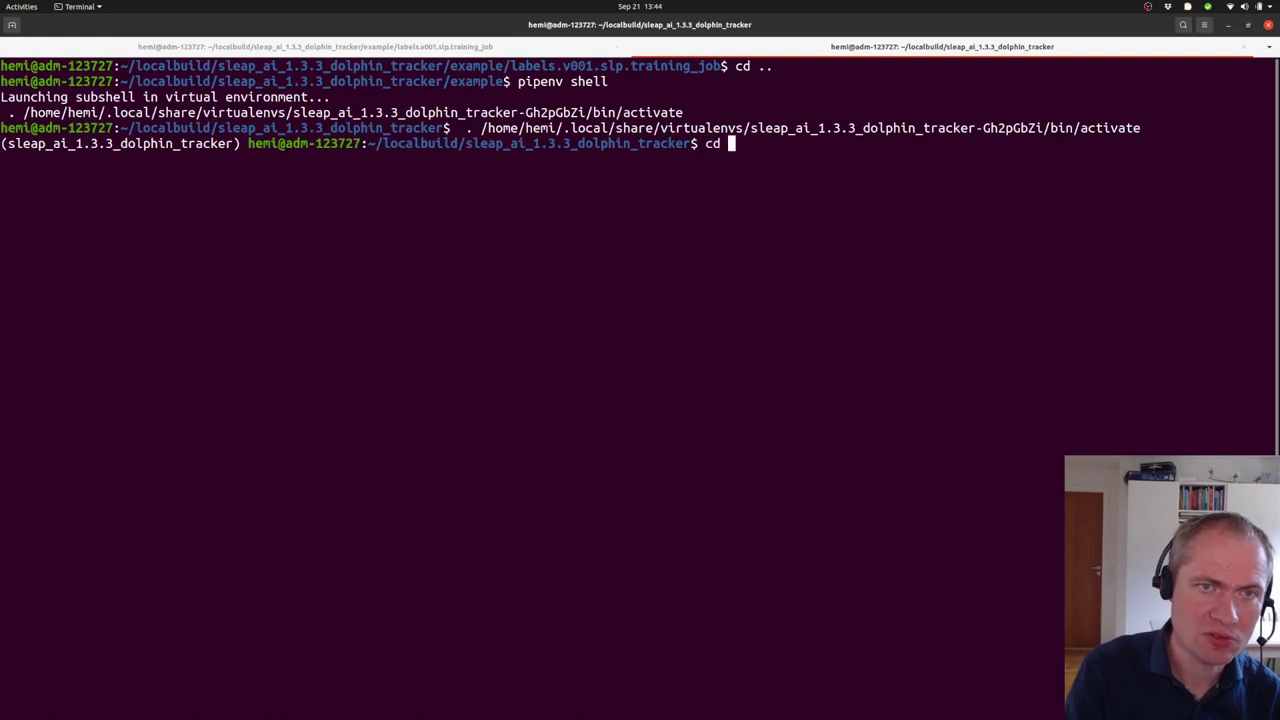
key(Tab)
key(Return)
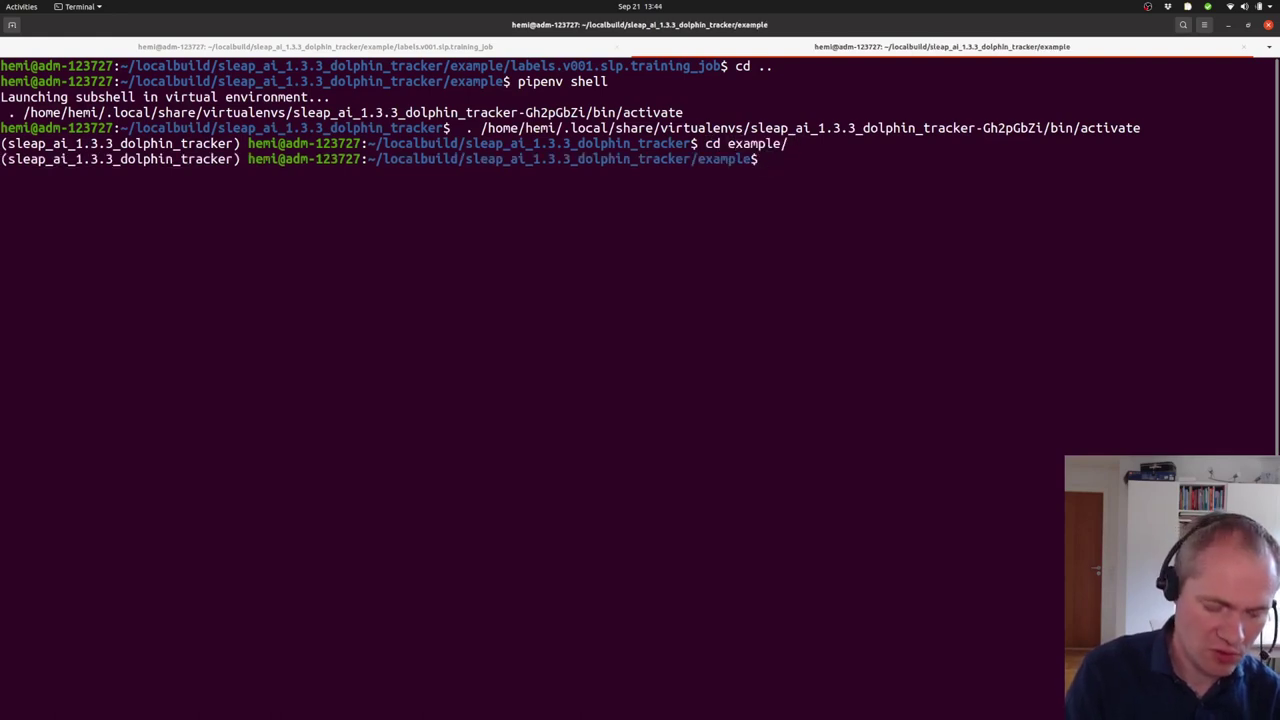
text(sleap-label)
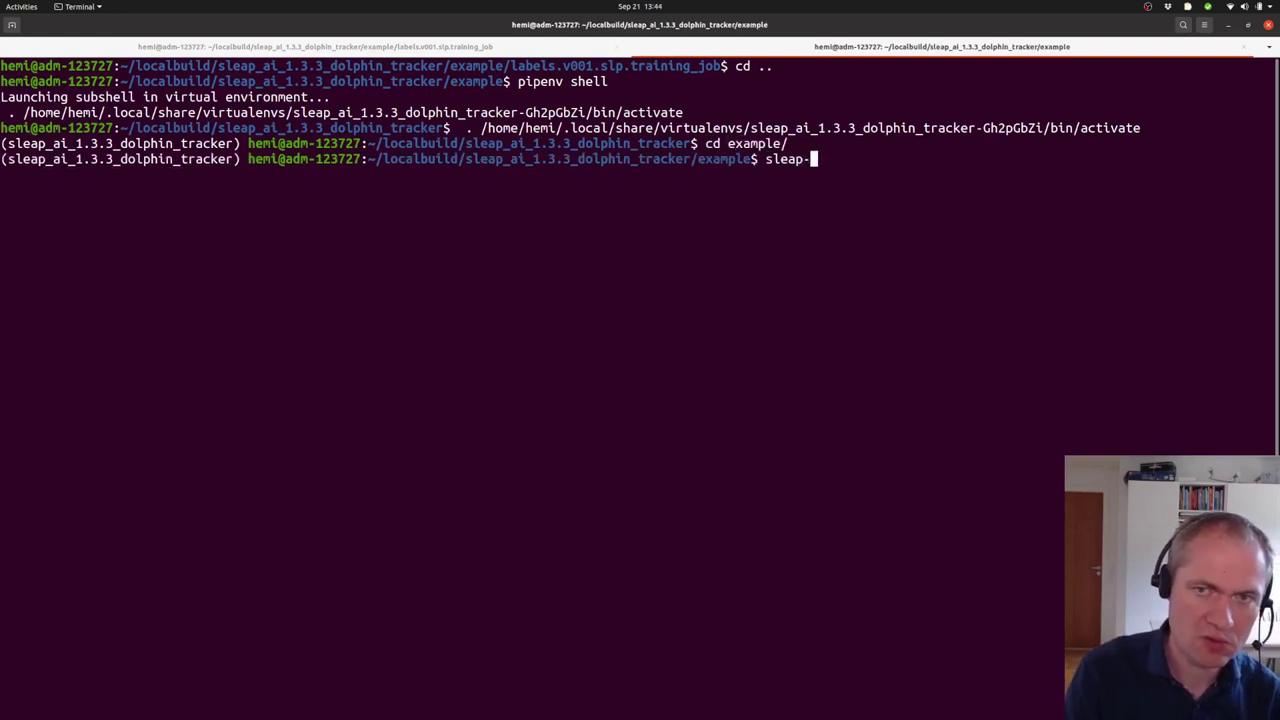
key(Return)
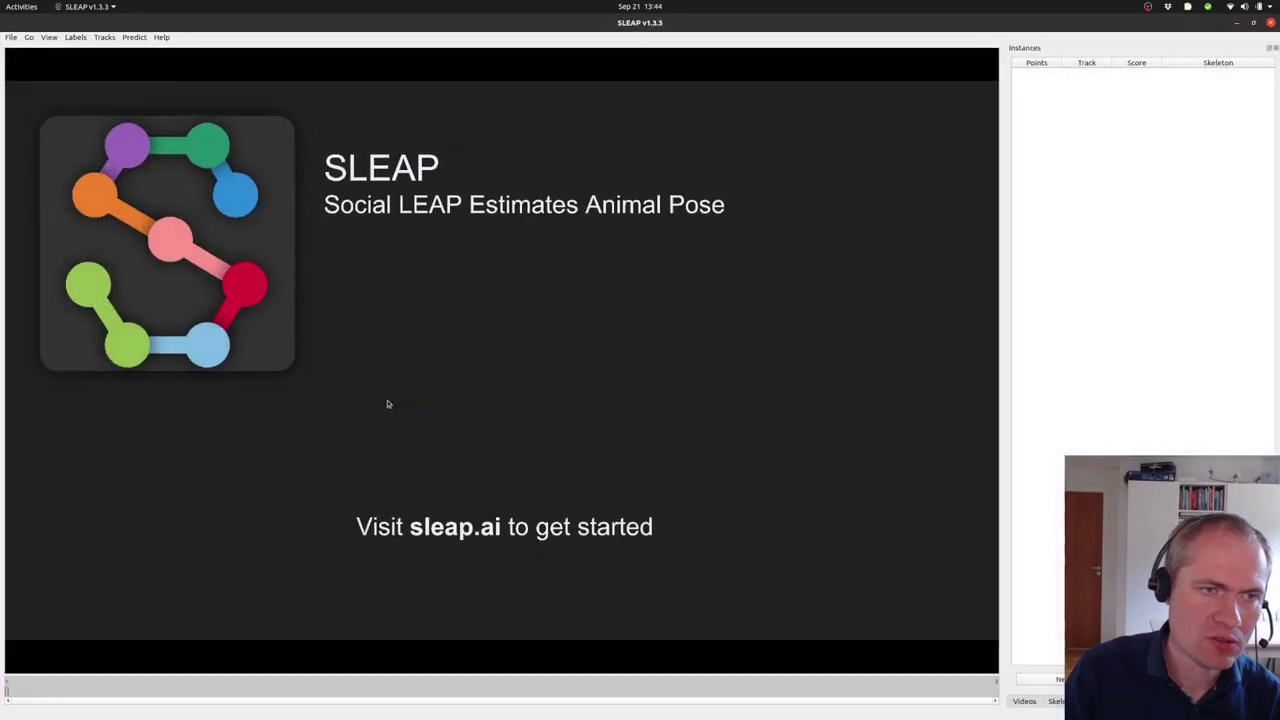
- Import the Session9-Trial3.mp4 video into the project
click(1030, 703)
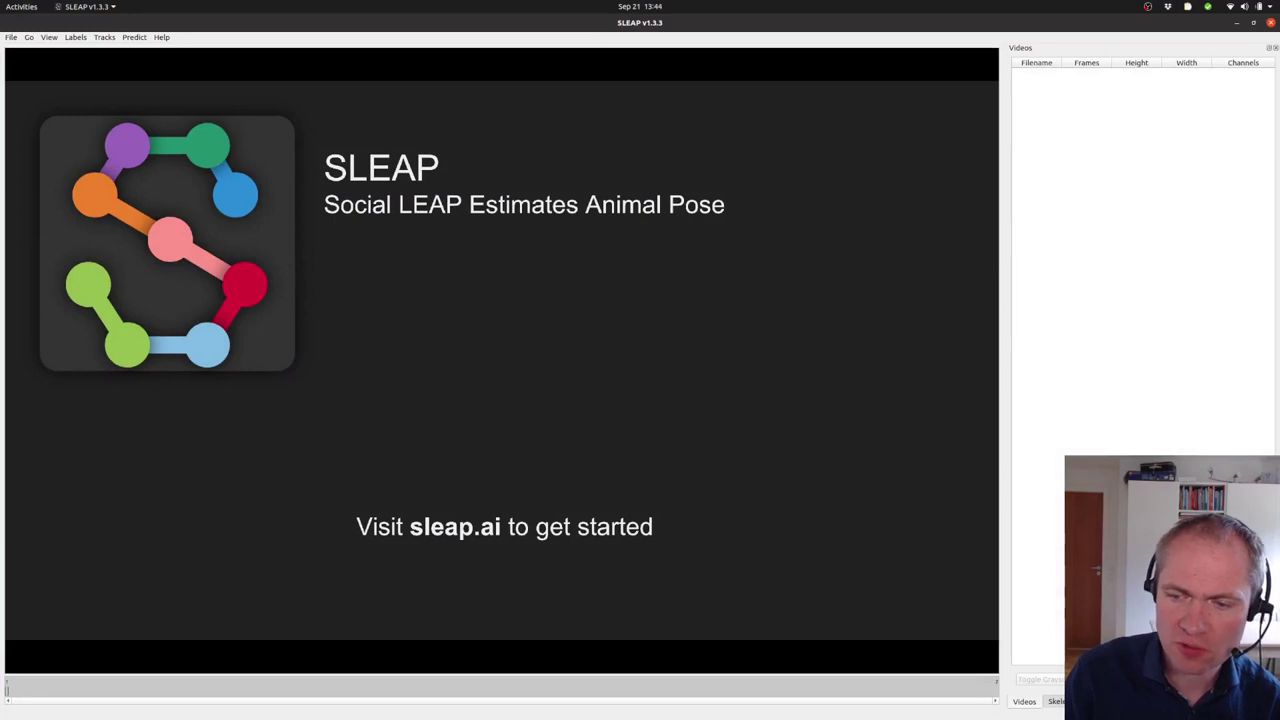
key(ctrl+i)
click(598, 299)
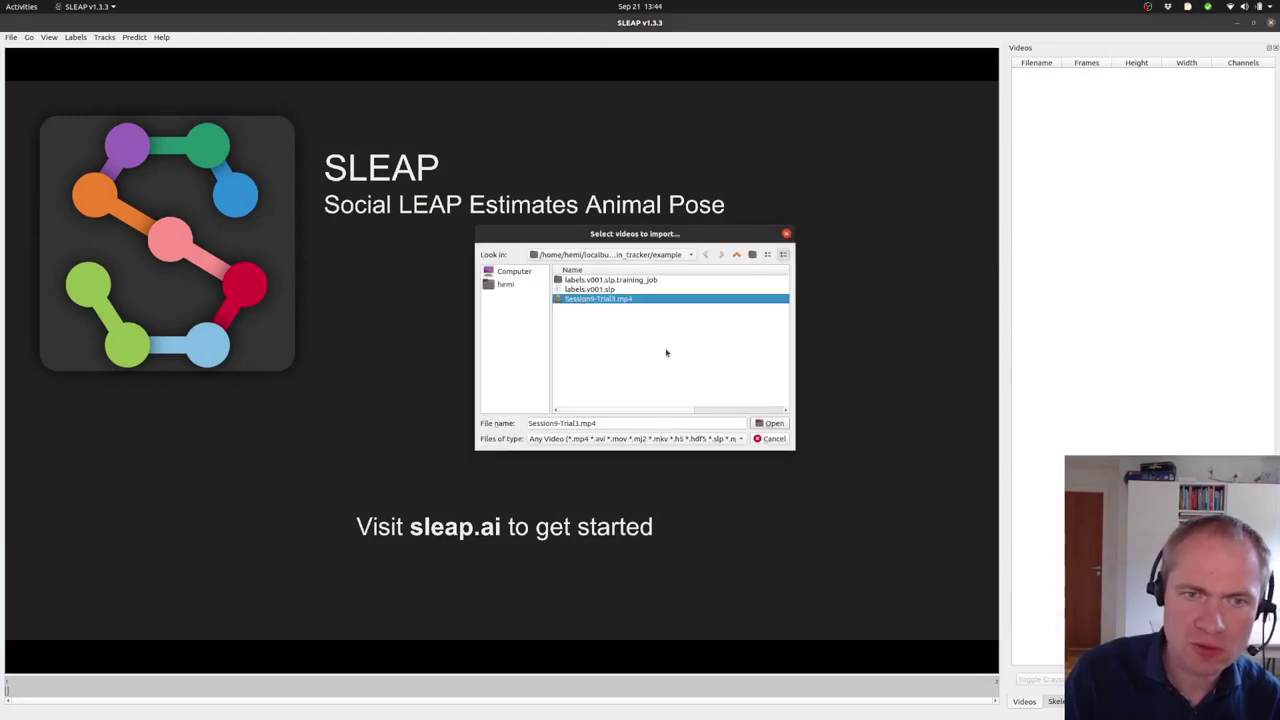
click(773, 424)
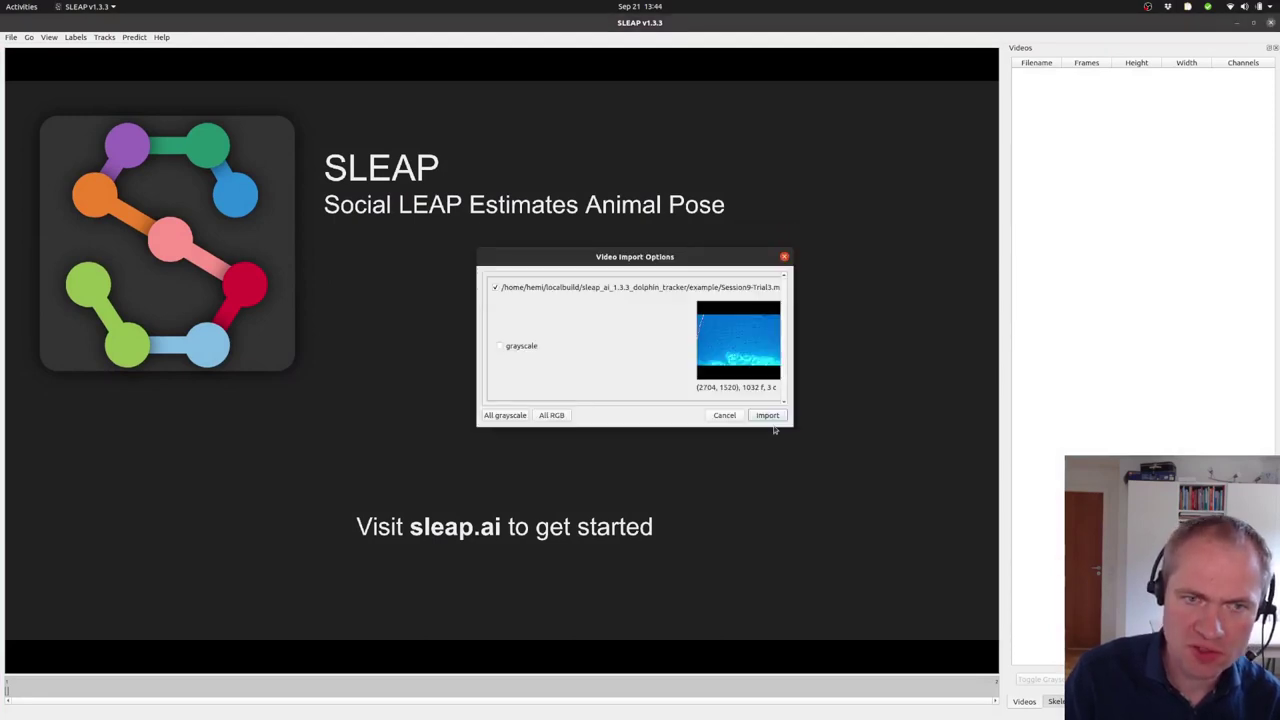
click(767, 415)
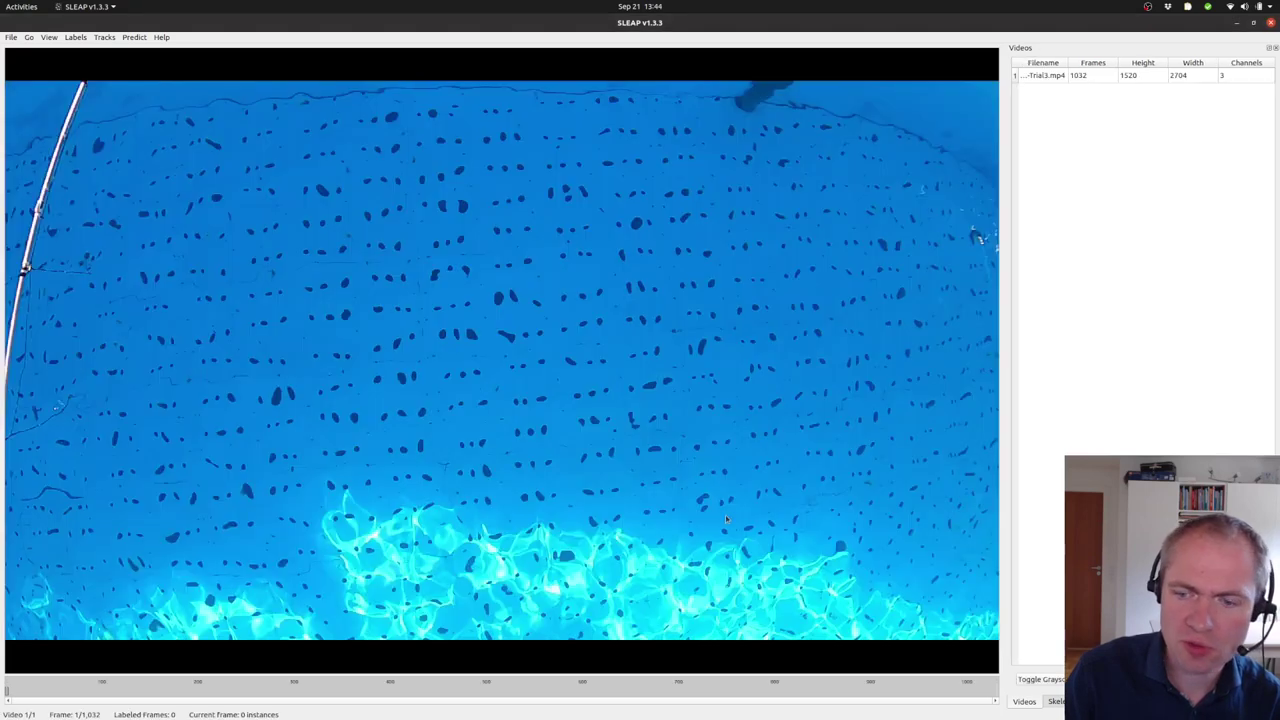
- Try starting inference, then dismiss the unsaved-changes notice
click(134, 38)
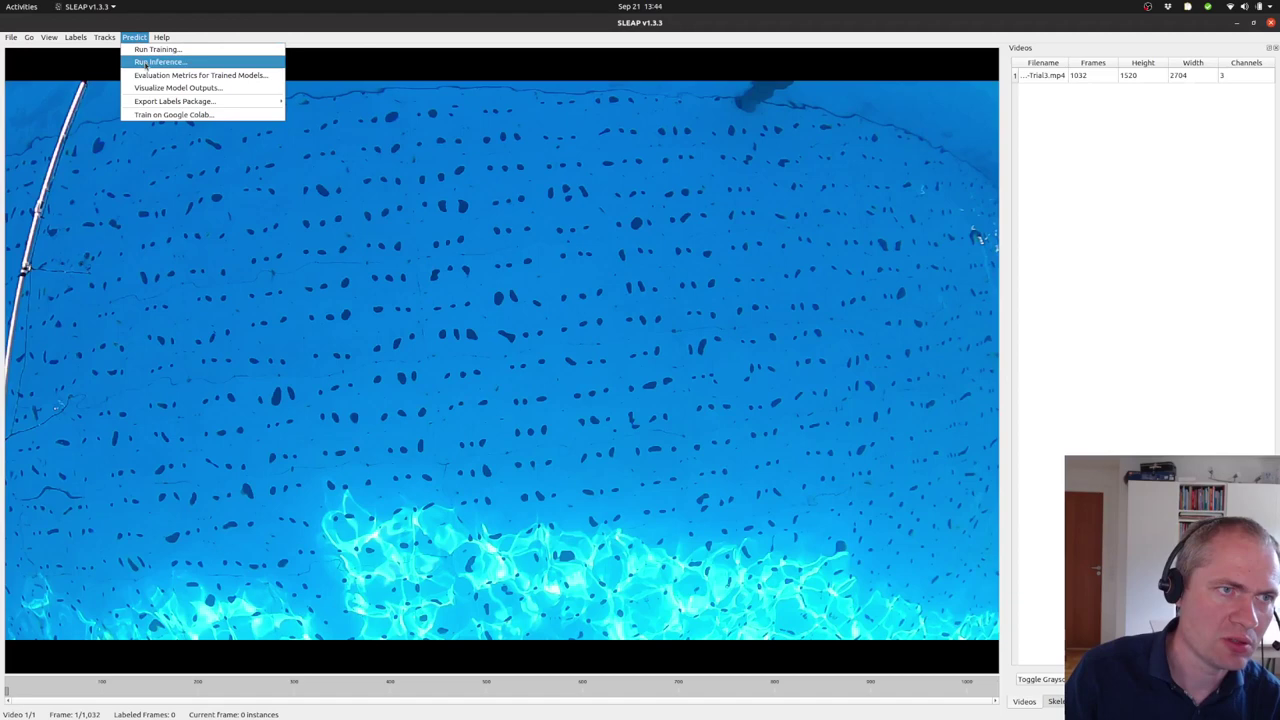
click(157, 63)
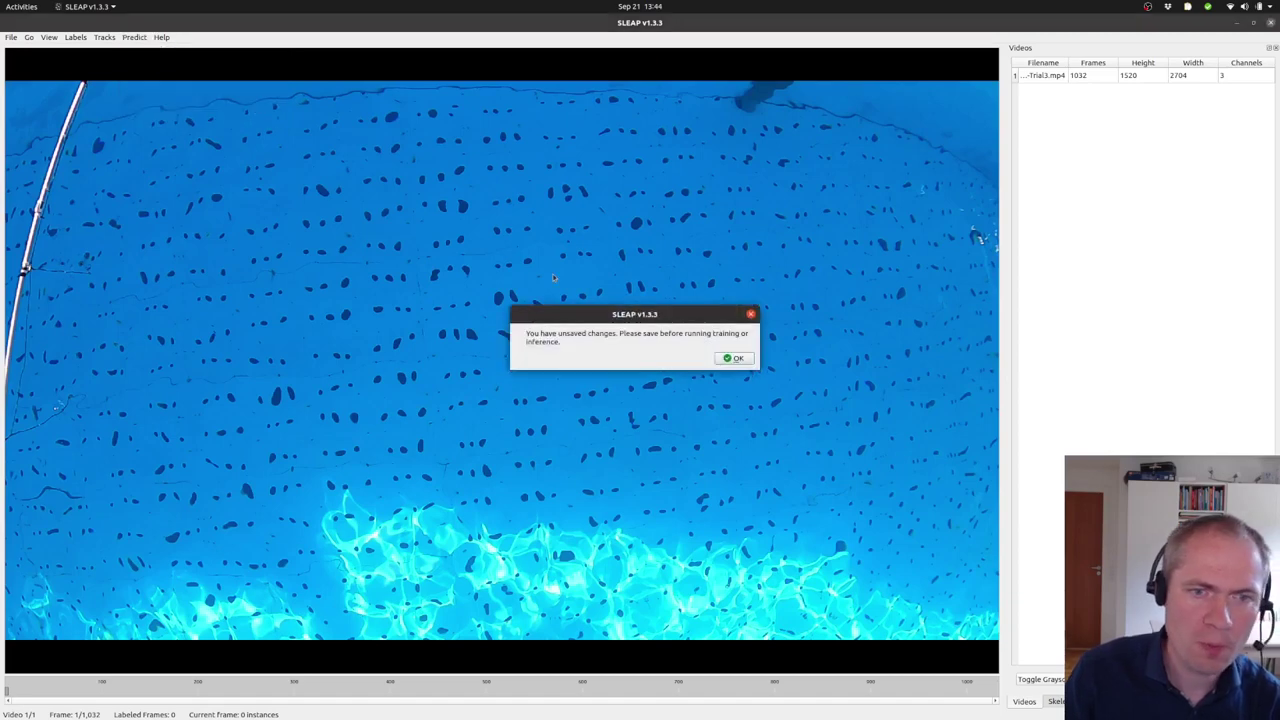
click(740, 360)
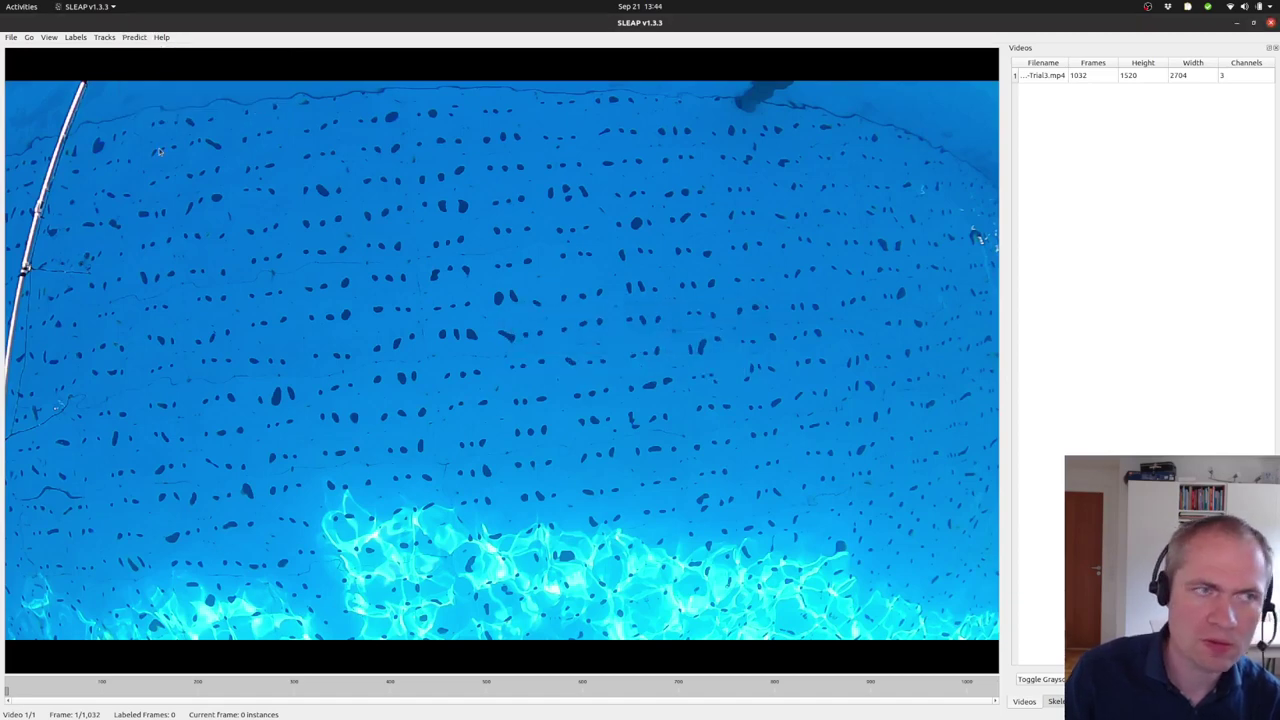
- Save the project as labels.v001-inference-tset.slp, dismissing a meeting reminder along the way
click(11, 37)
click(40, 139)
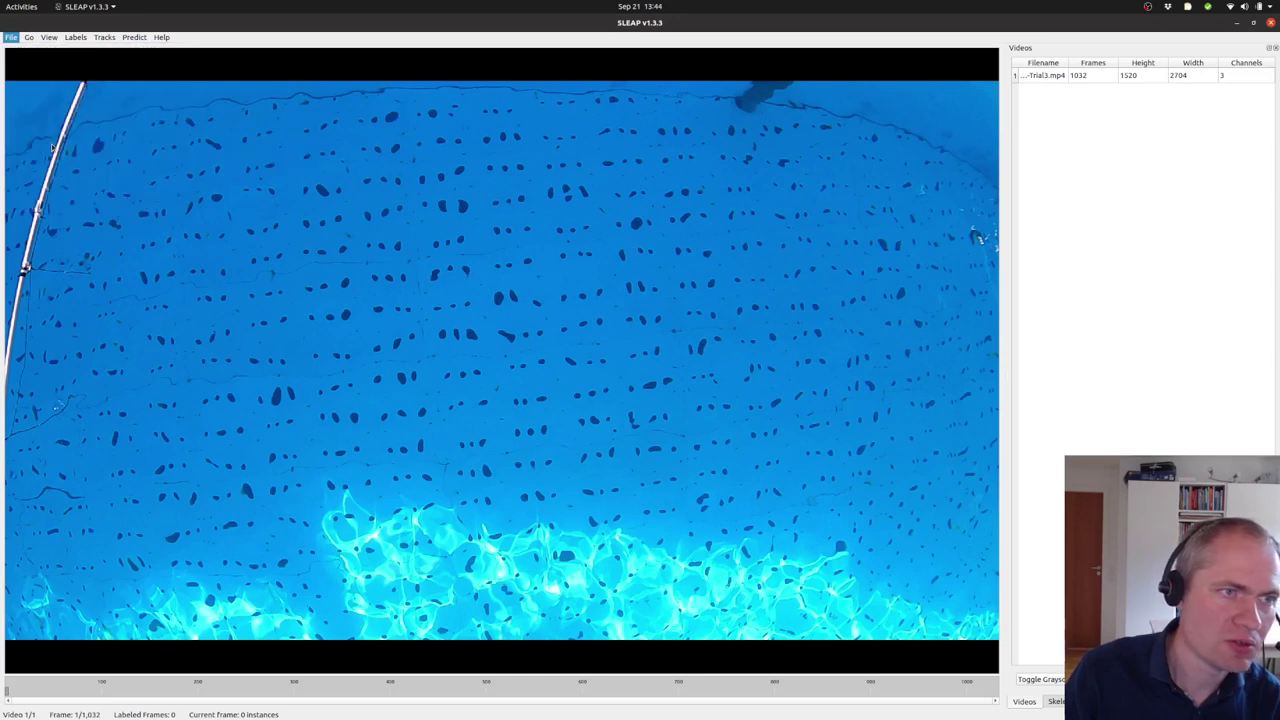
click(605, 455)
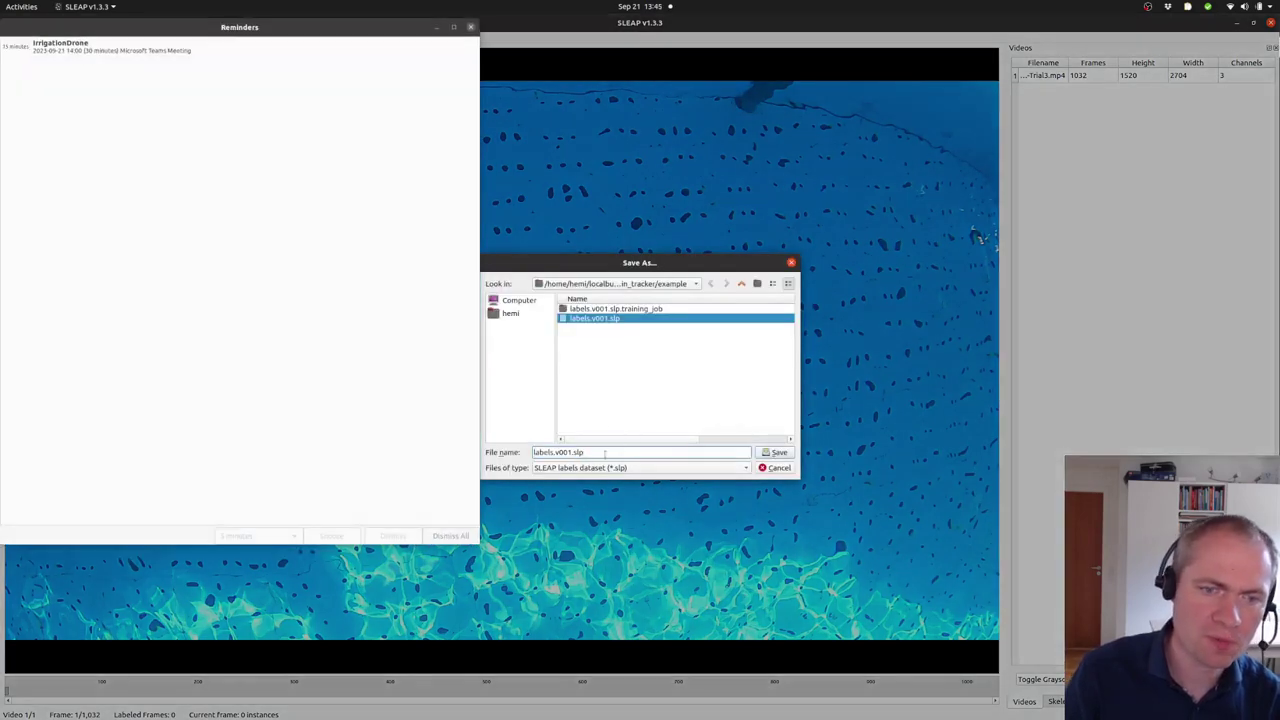
click(294, 56)
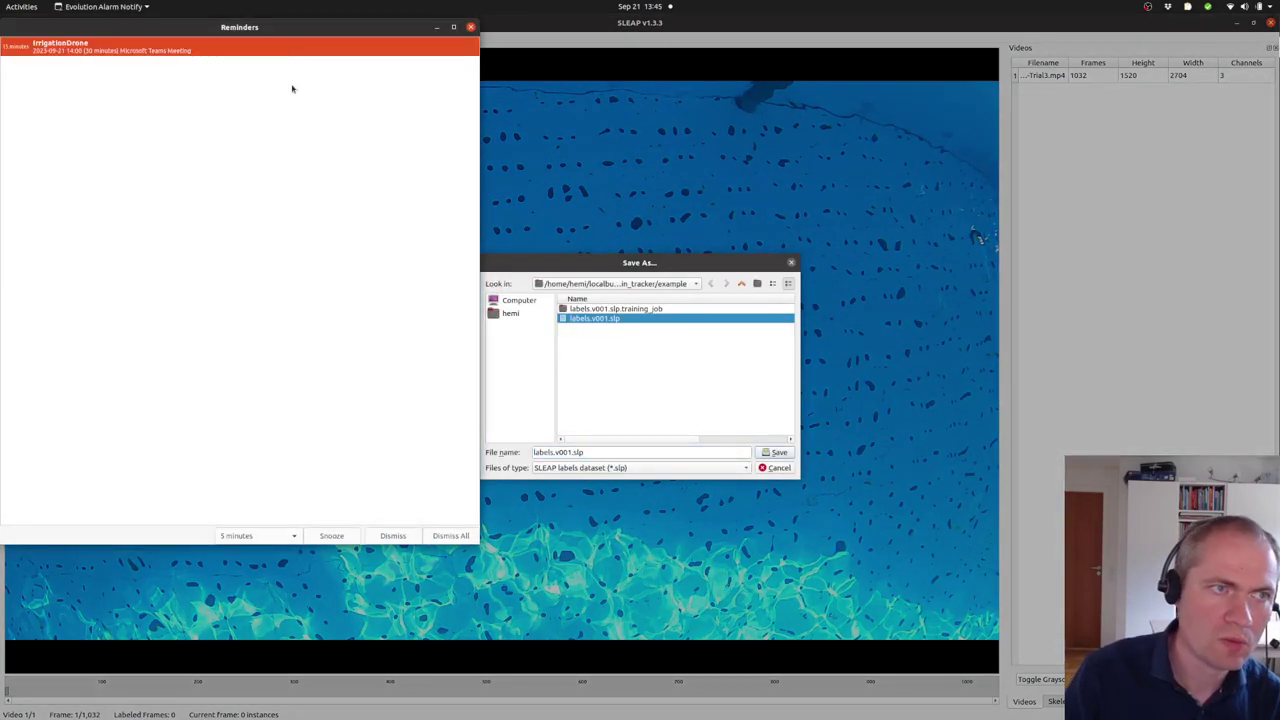
click(392, 536)
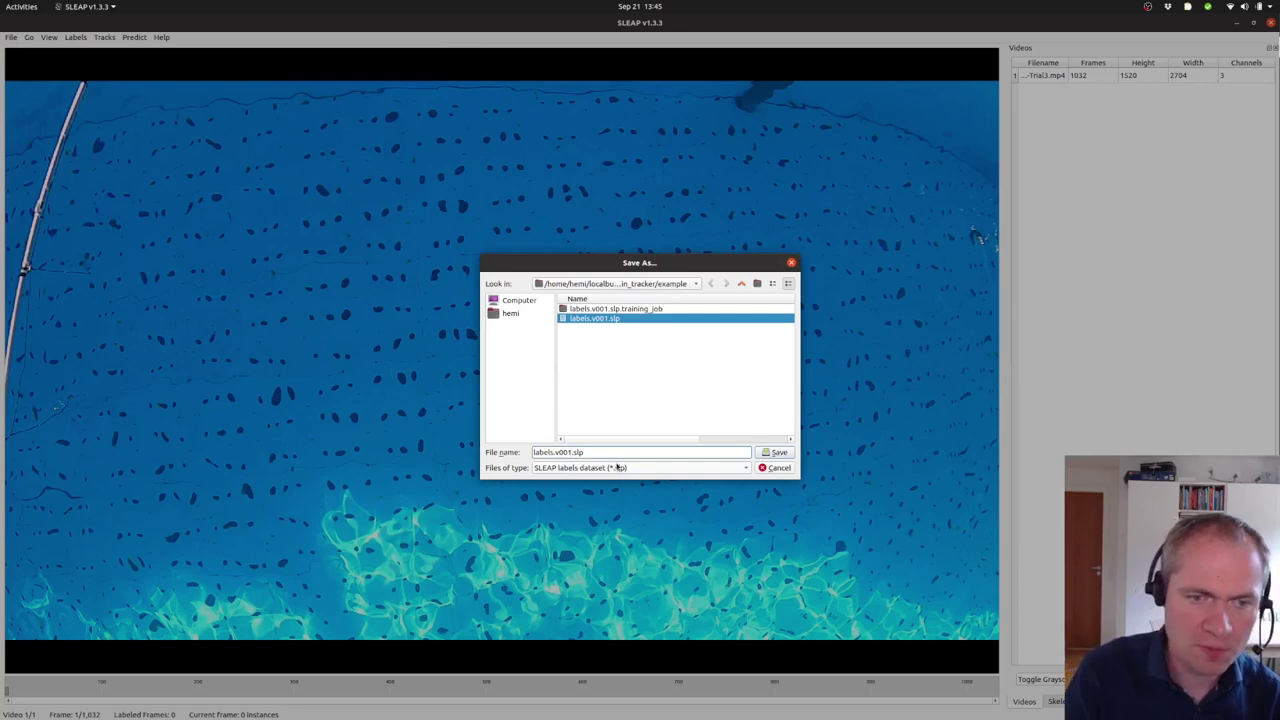
text(.)
text(inferenc)
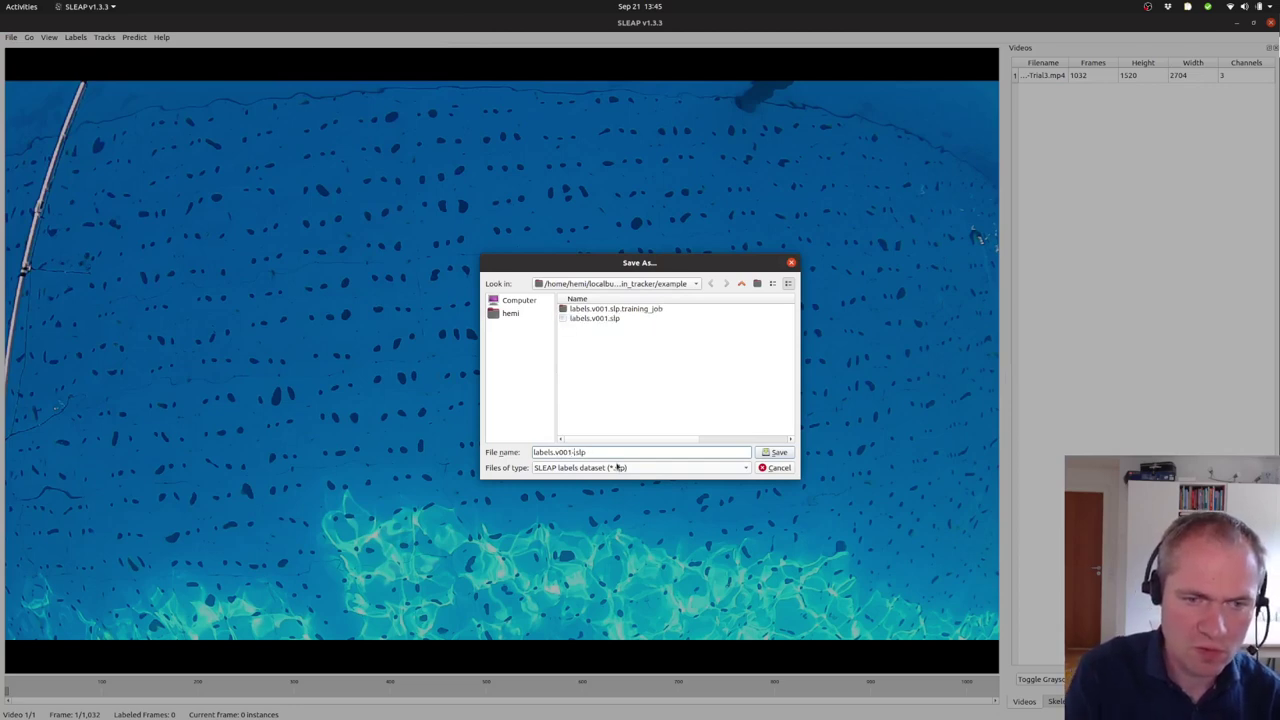
text(e-tset)
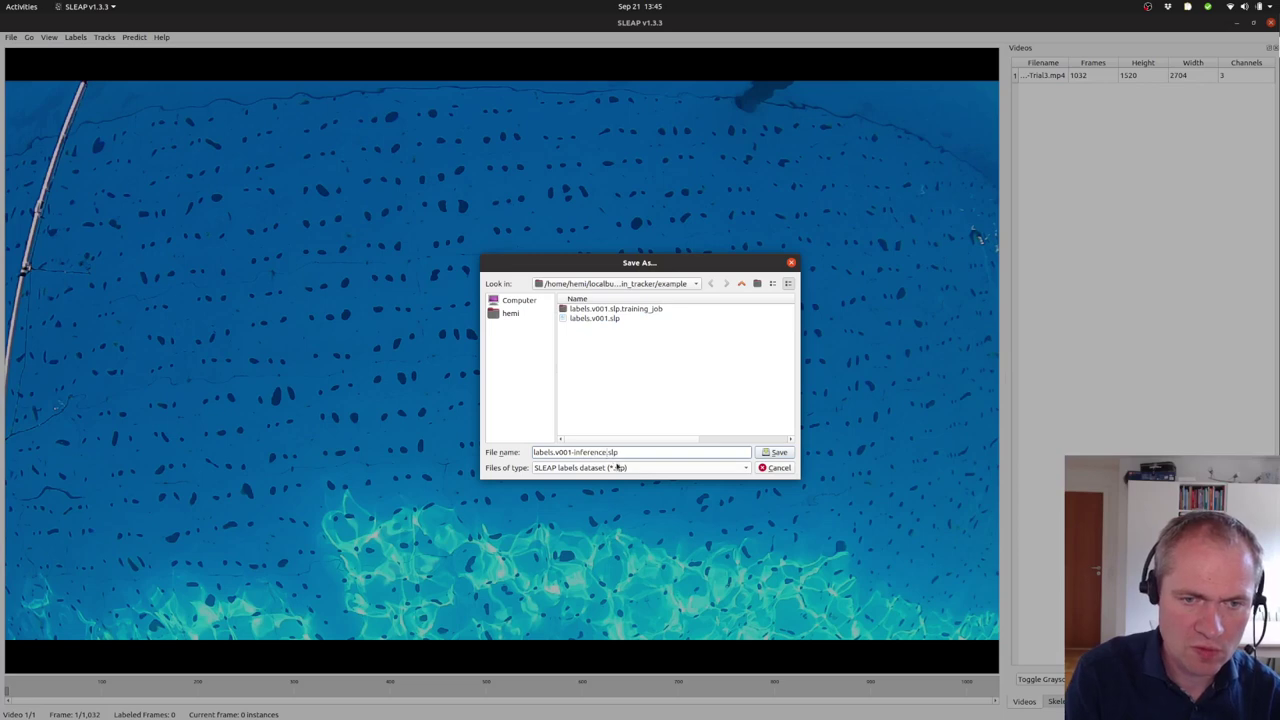
key(Return)
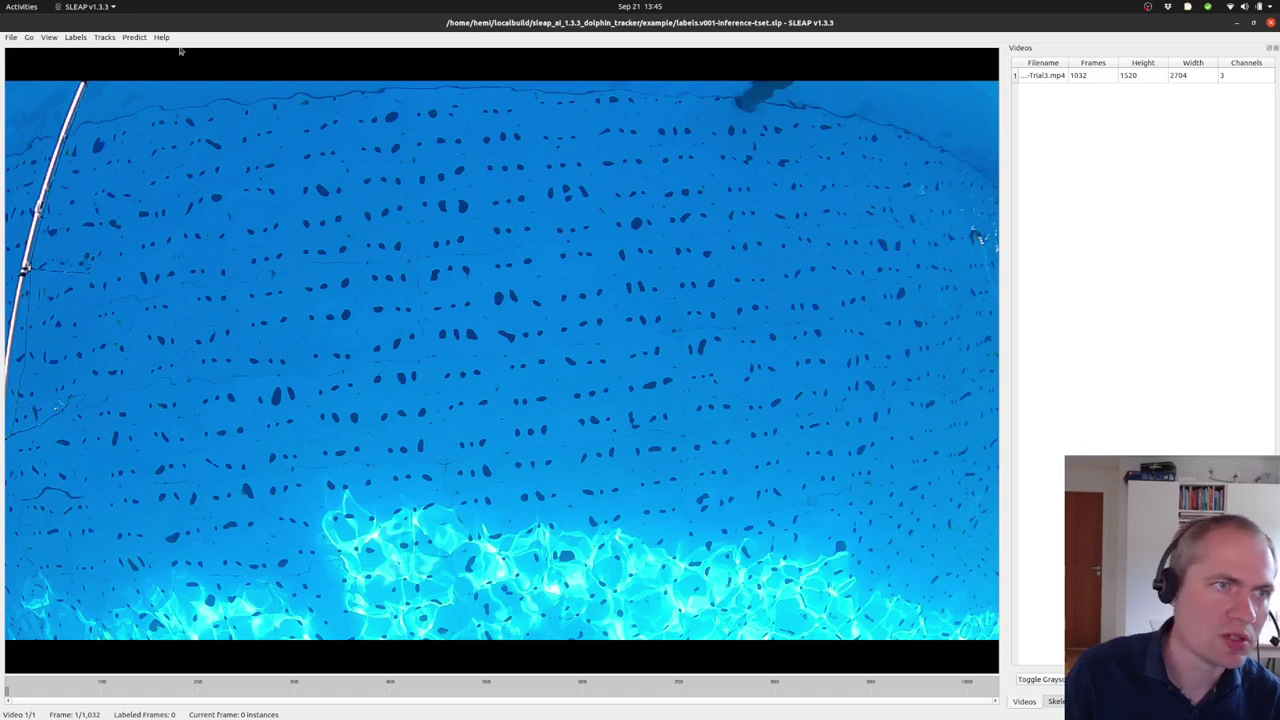
- Open Run Inference and choose the single animal pipeline
click(134, 37)
click(147, 64)
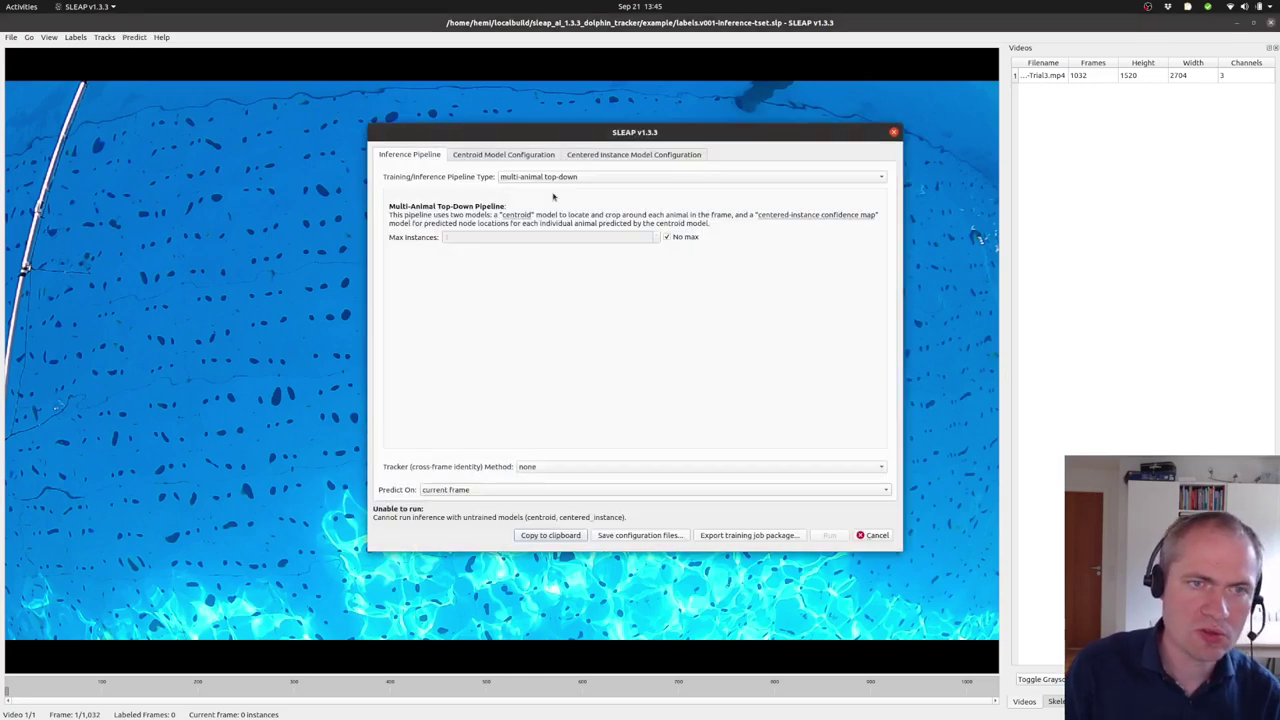
click(560, 178)
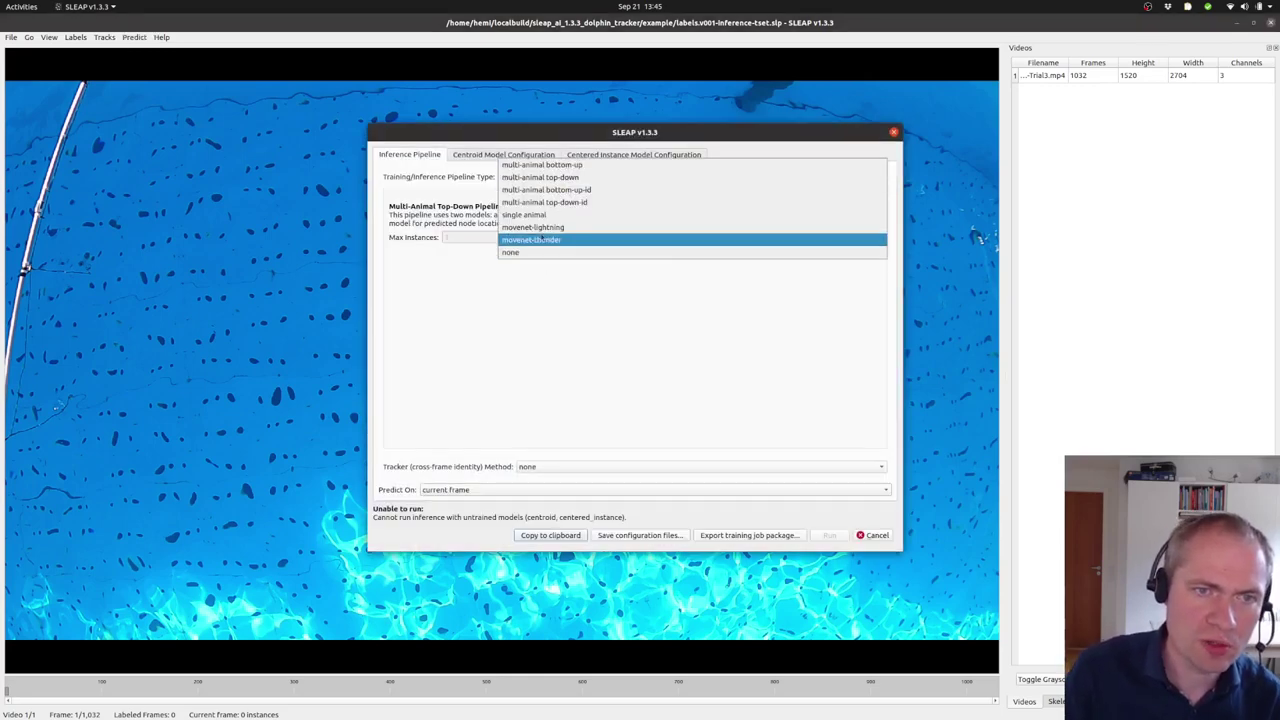
click(540, 218)
- Load training_config.json from the 230920_215437.single_instance model folder
click(500, 156)
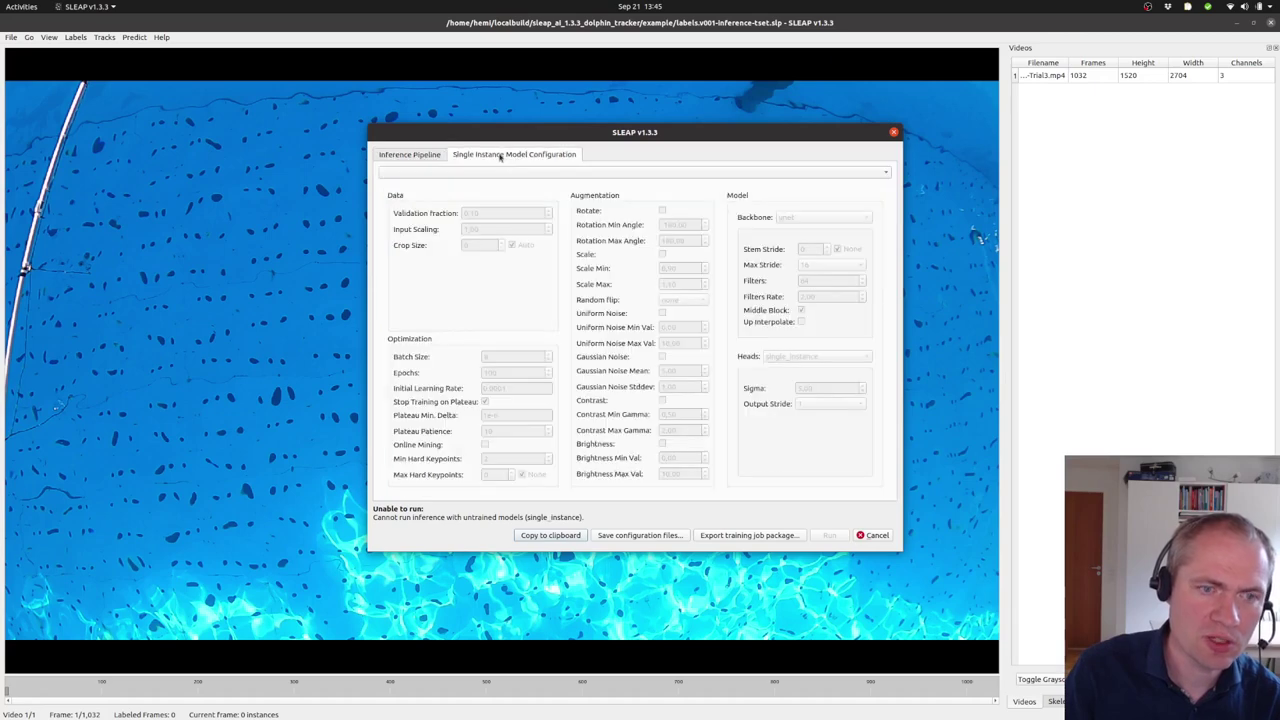
click(477, 175)
click(470, 183)
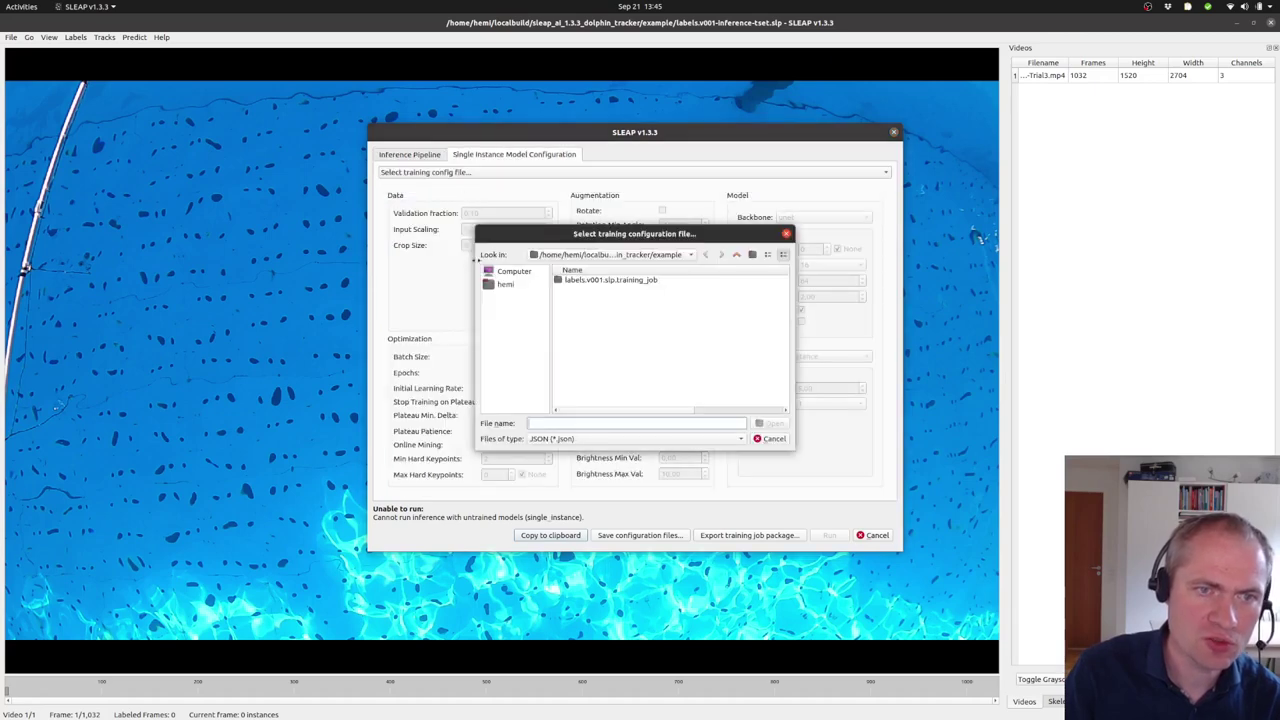
double_click(606, 281)
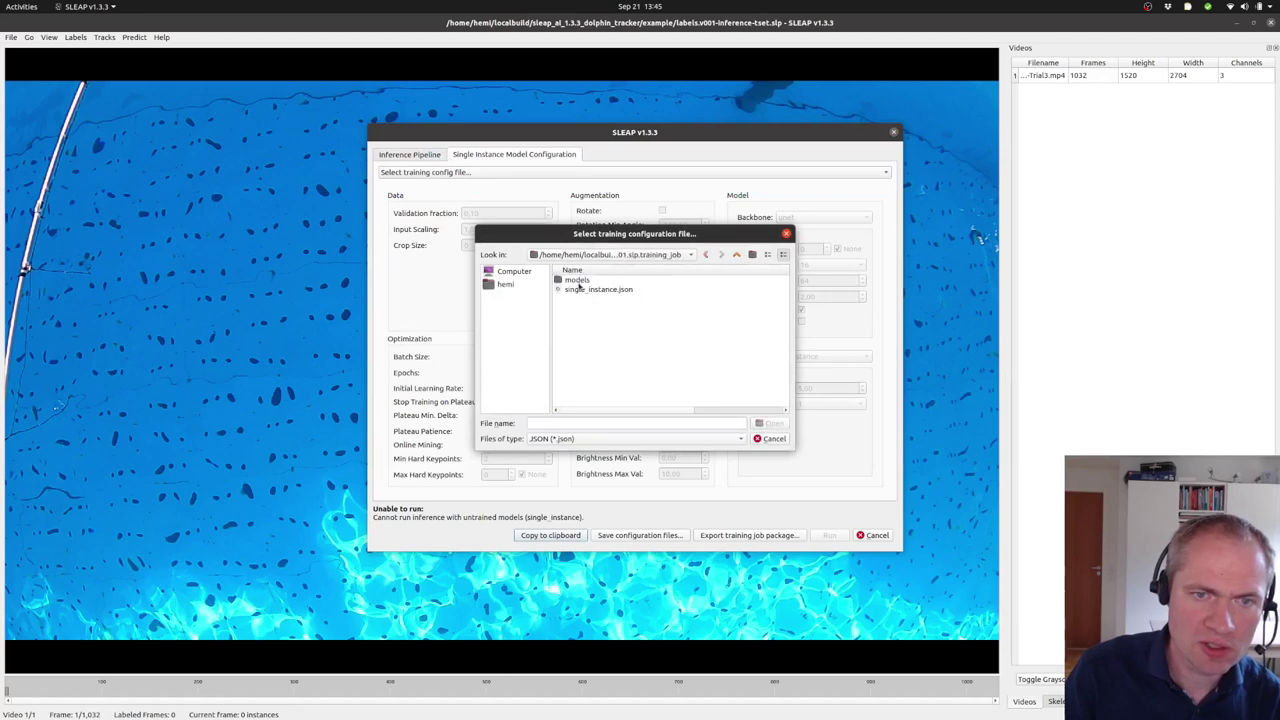
double_click(577, 281)
double_click(590, 281)
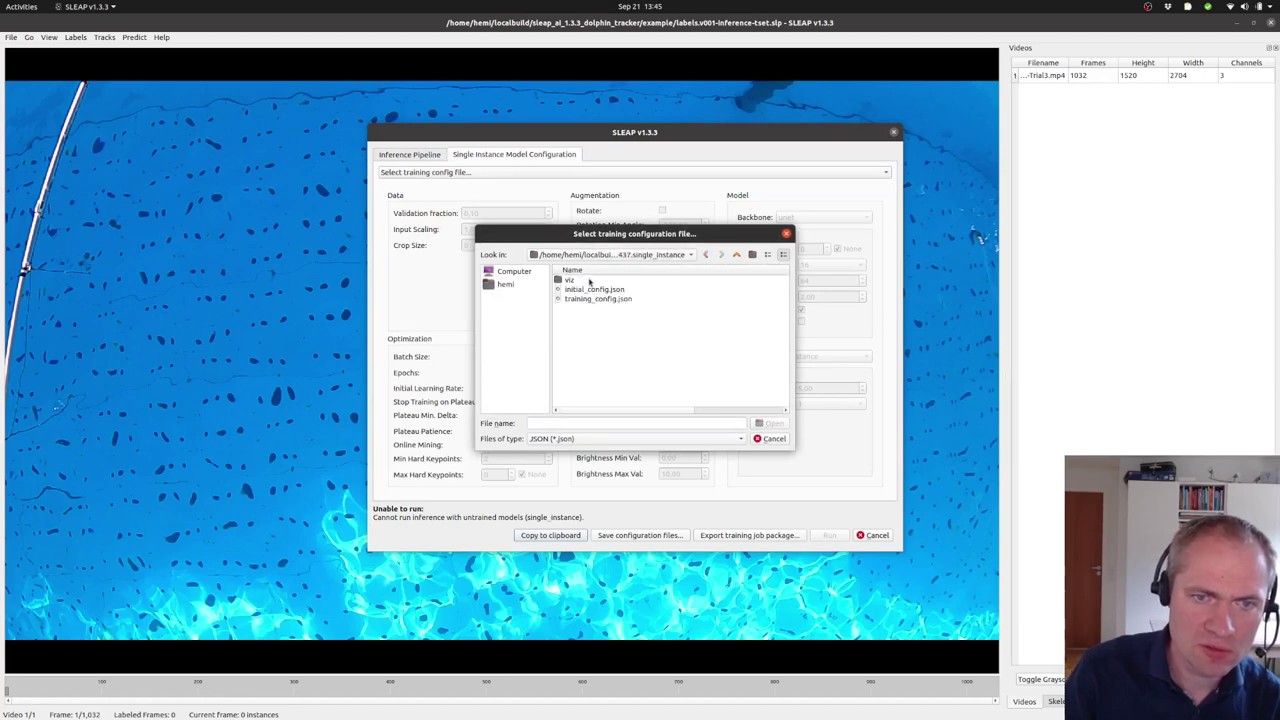
click(578, 299)
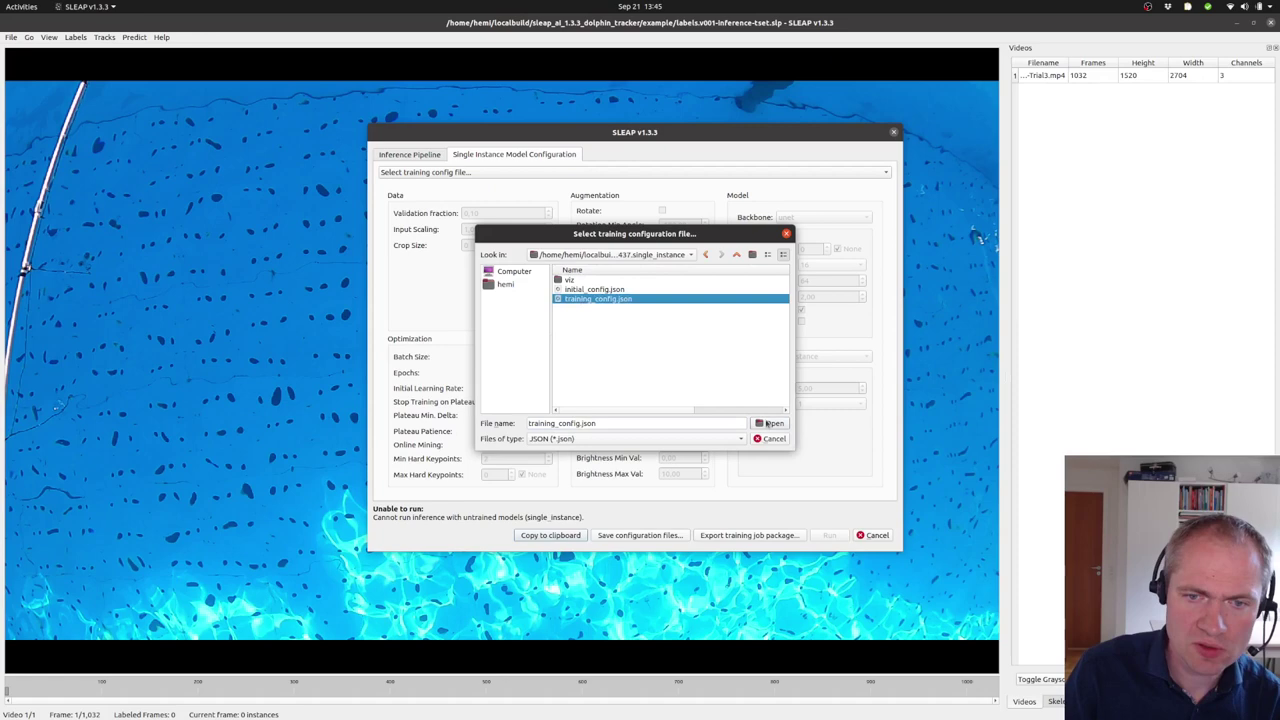
click(737, 254)
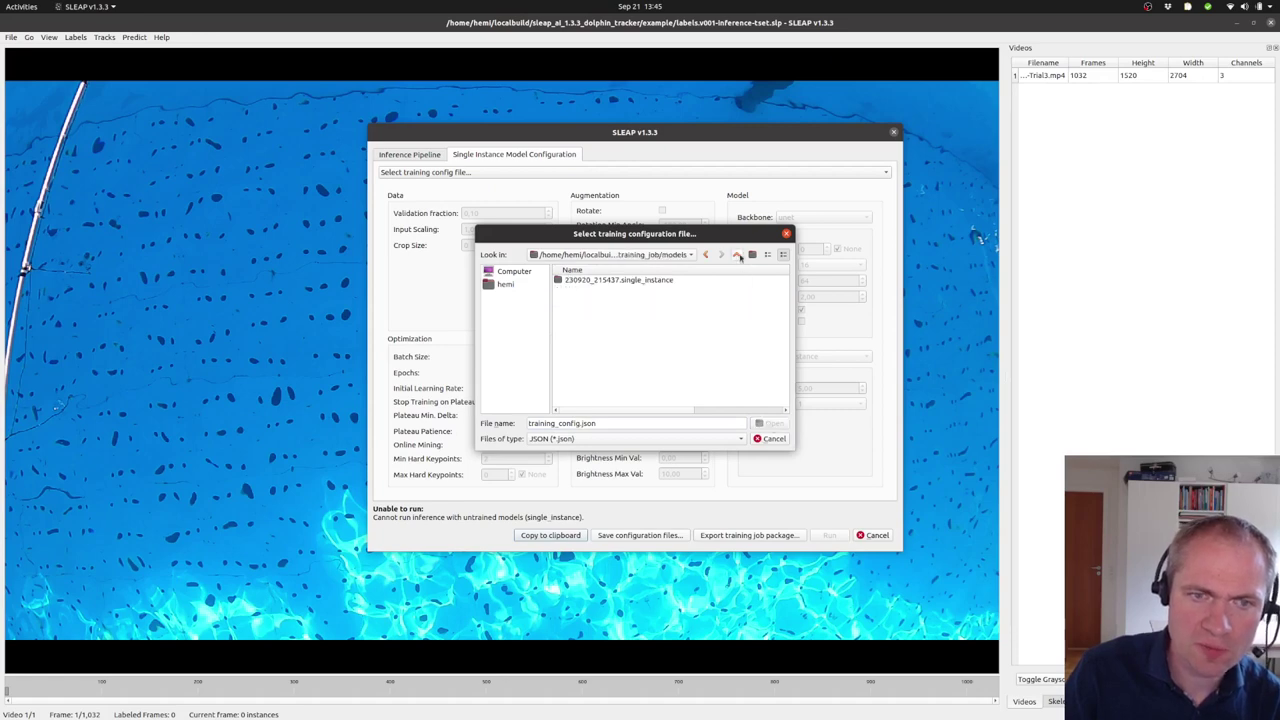
click(737, 254)
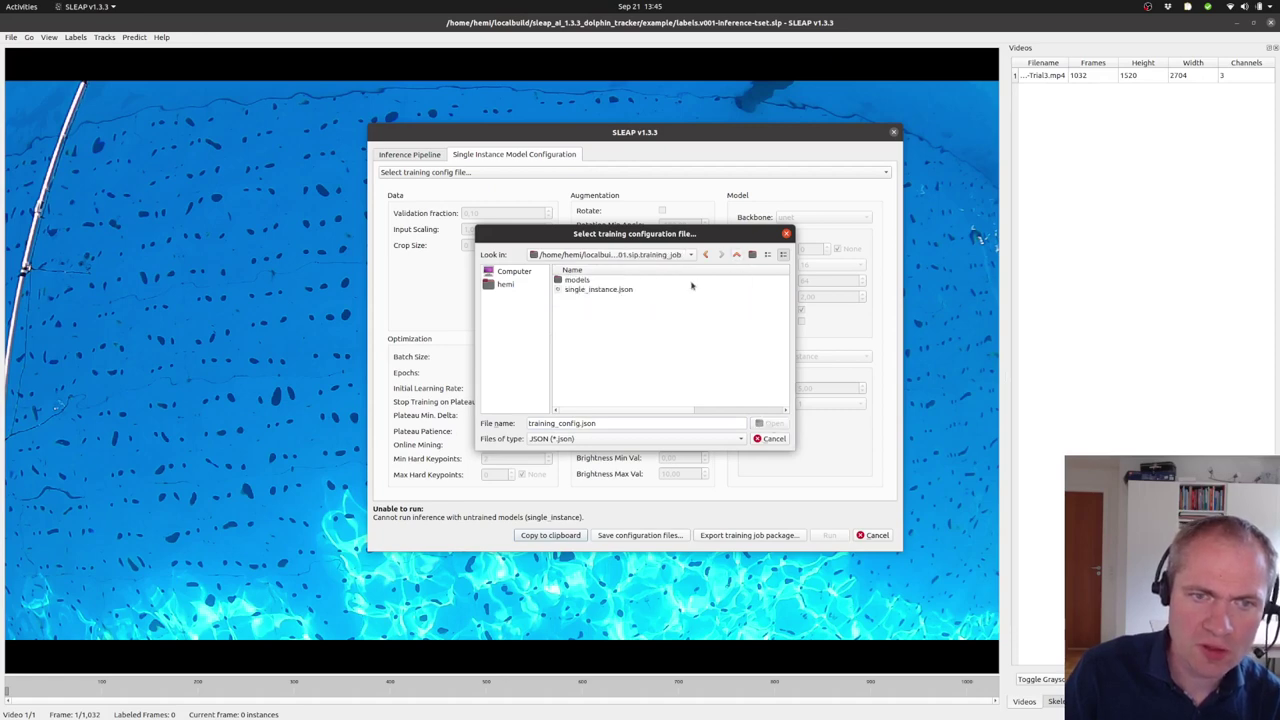
double_click(577, 281)
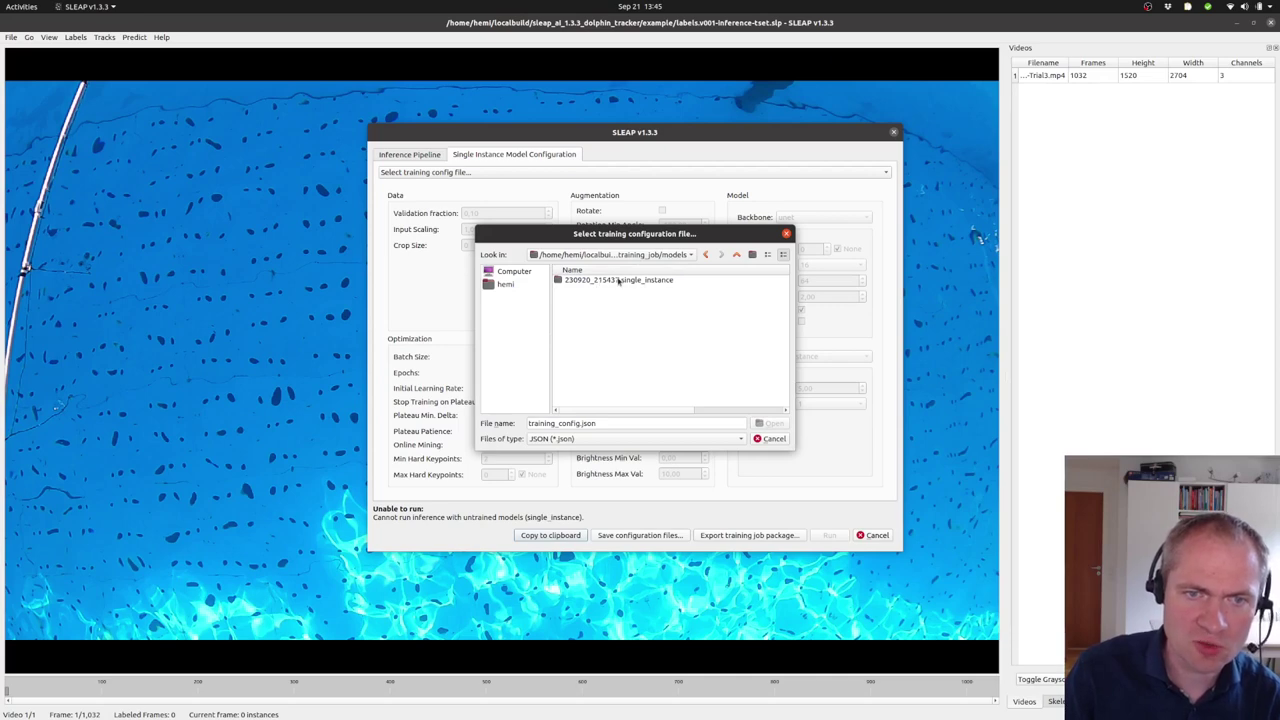
double_click(619, 281)
click(576, 289)
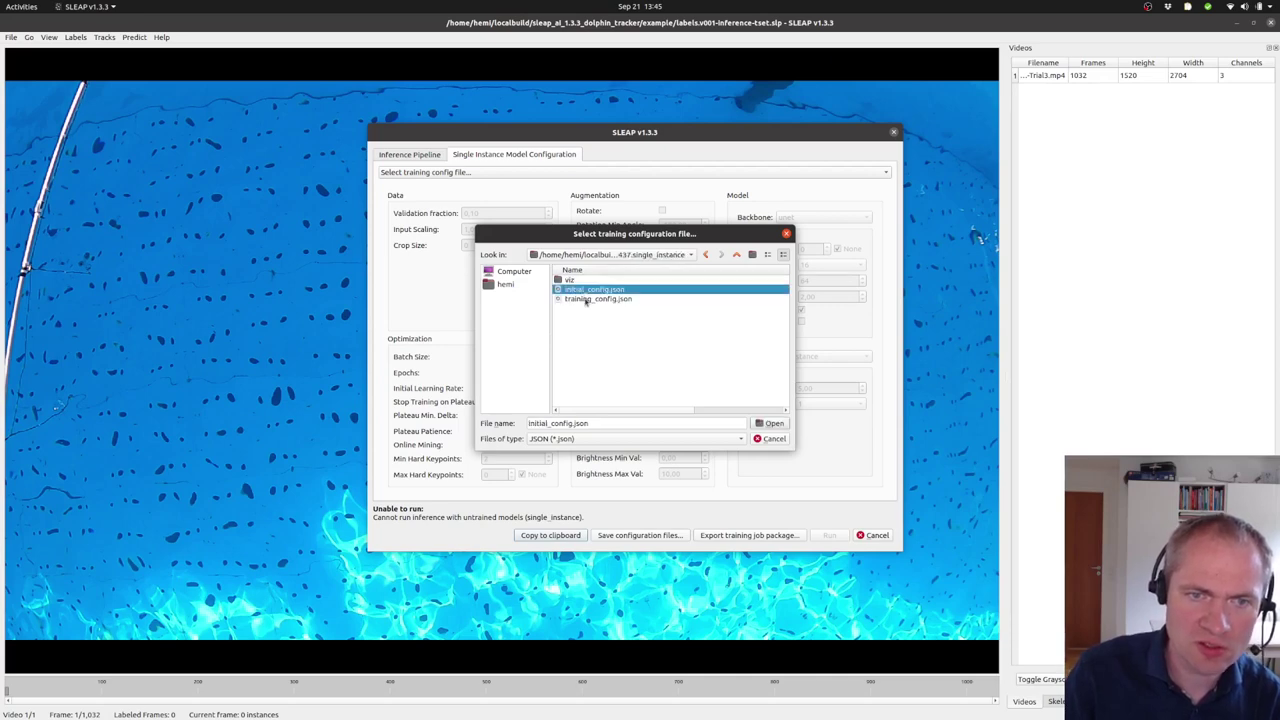
click(587, 299)
click(768, 424)
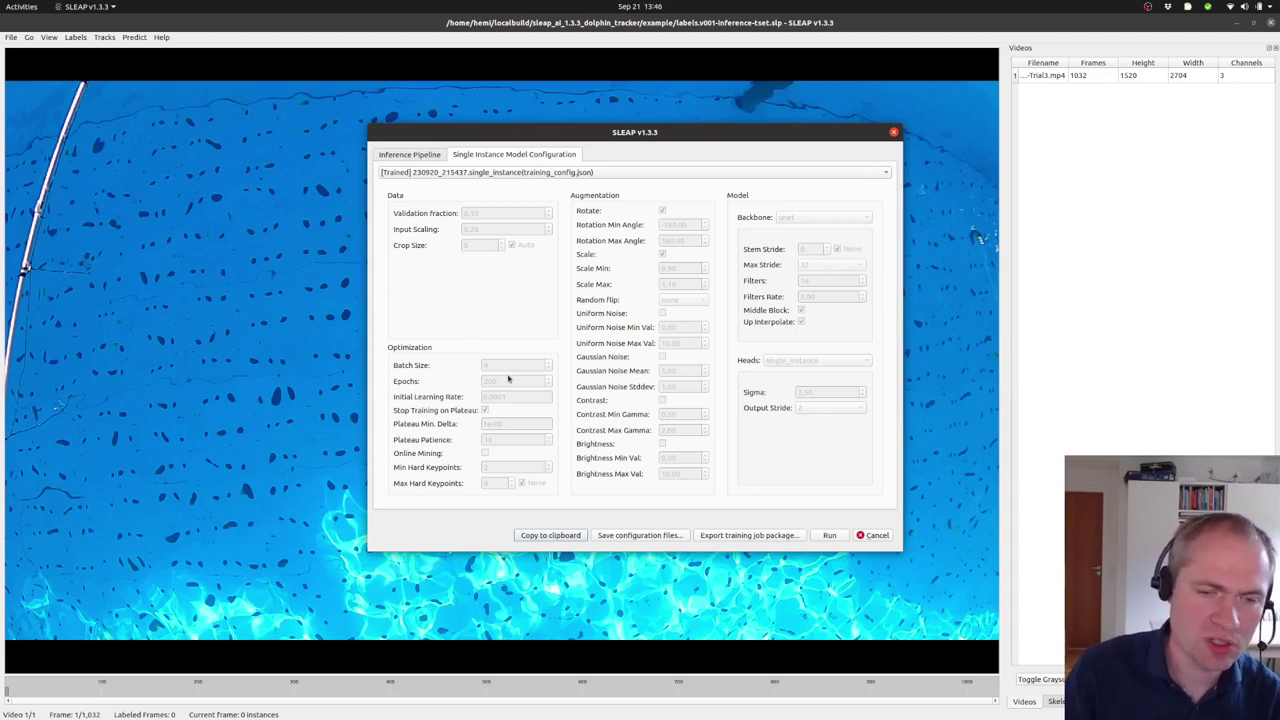
- Set Predict On to the entire current video (1032 frames)
click(422, 157)
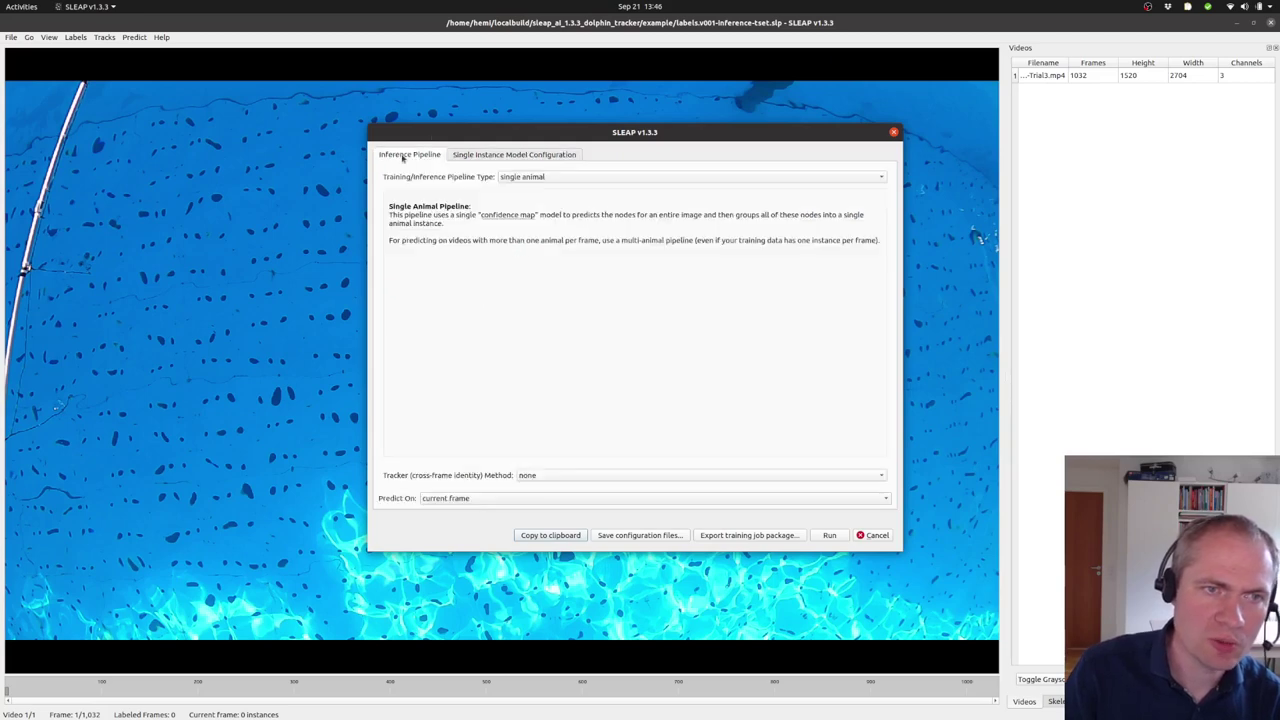
click(515, 499)
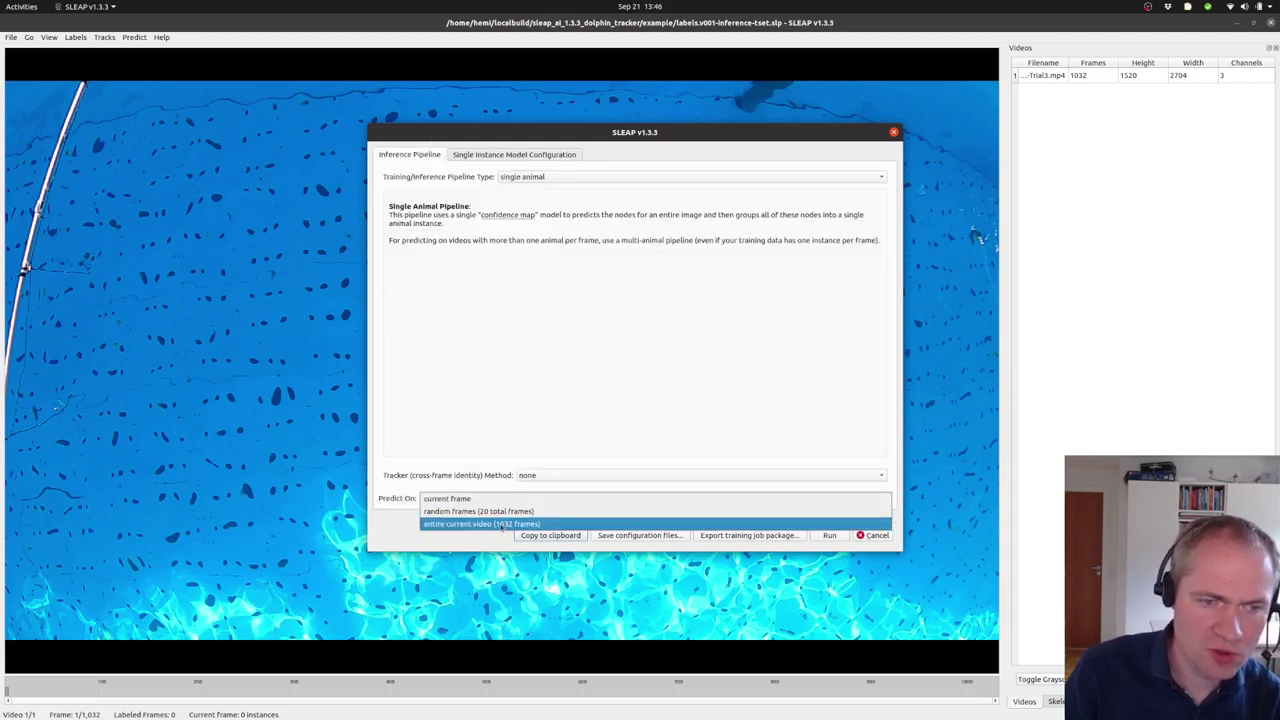
click(502, 525)
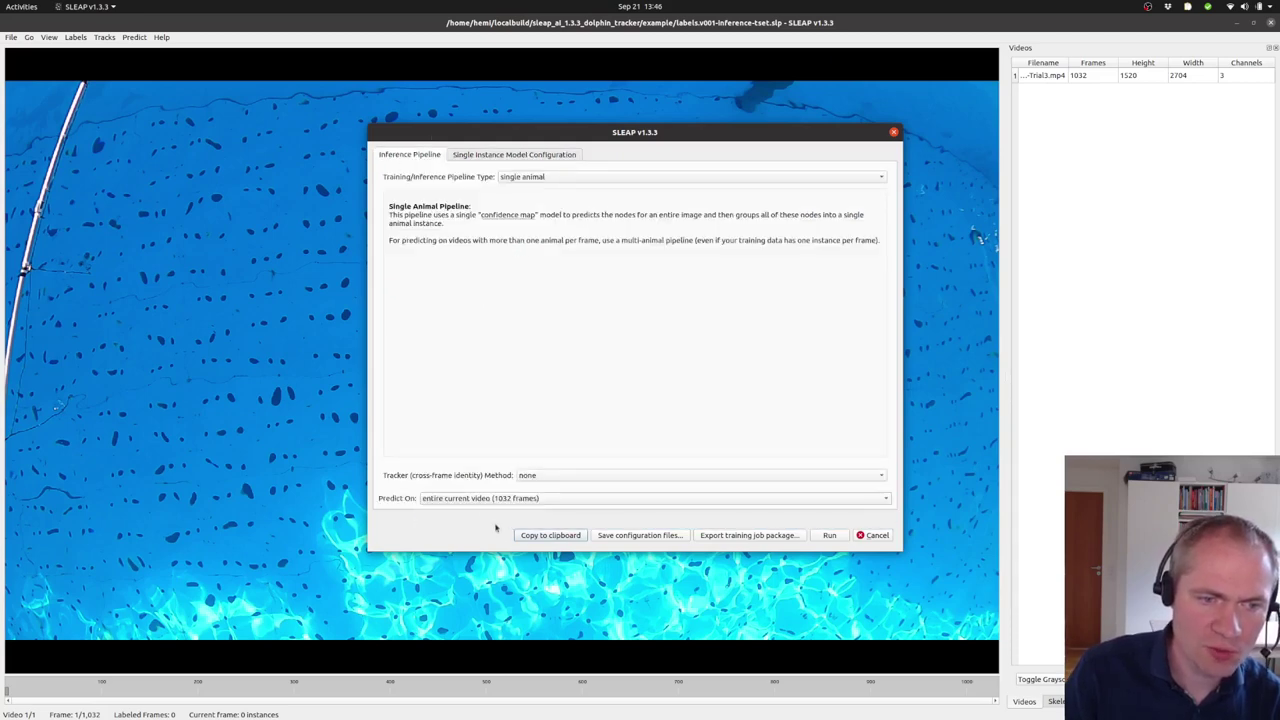
- Start the inference run and watch it reach 92 of 1,032 frames predicted (8%)
click(829, 536)
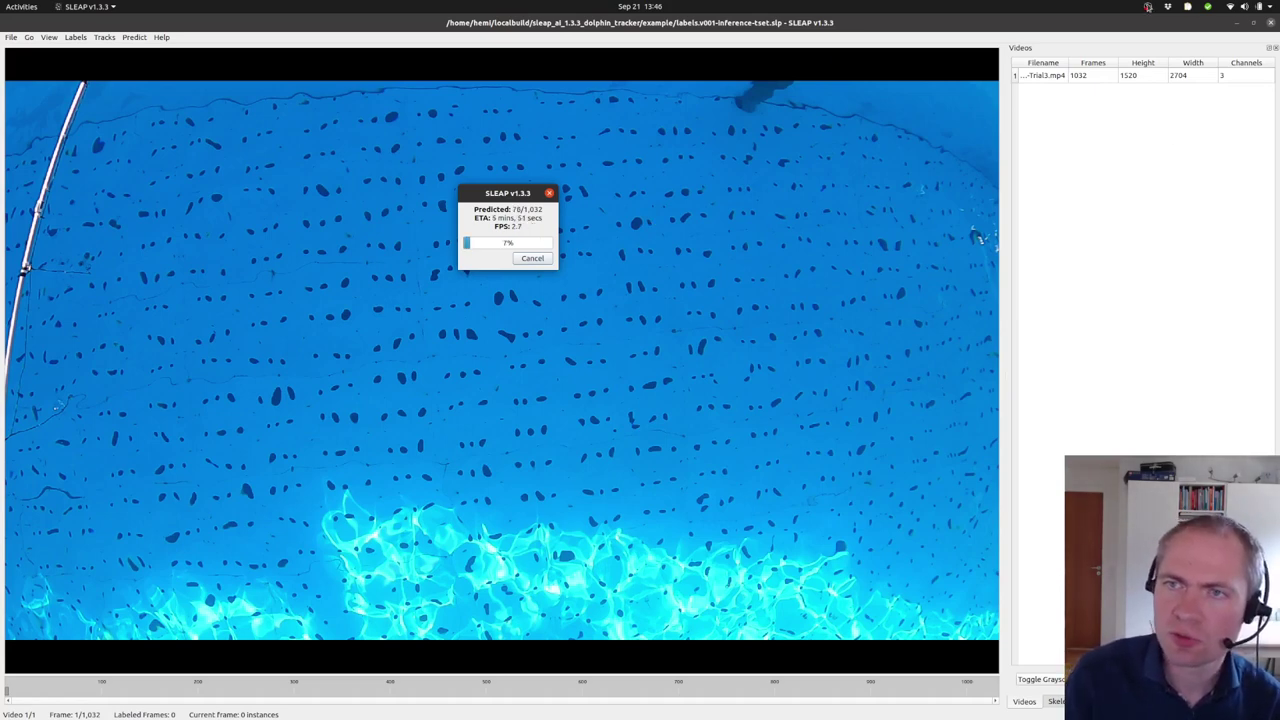
click(1148, 7)
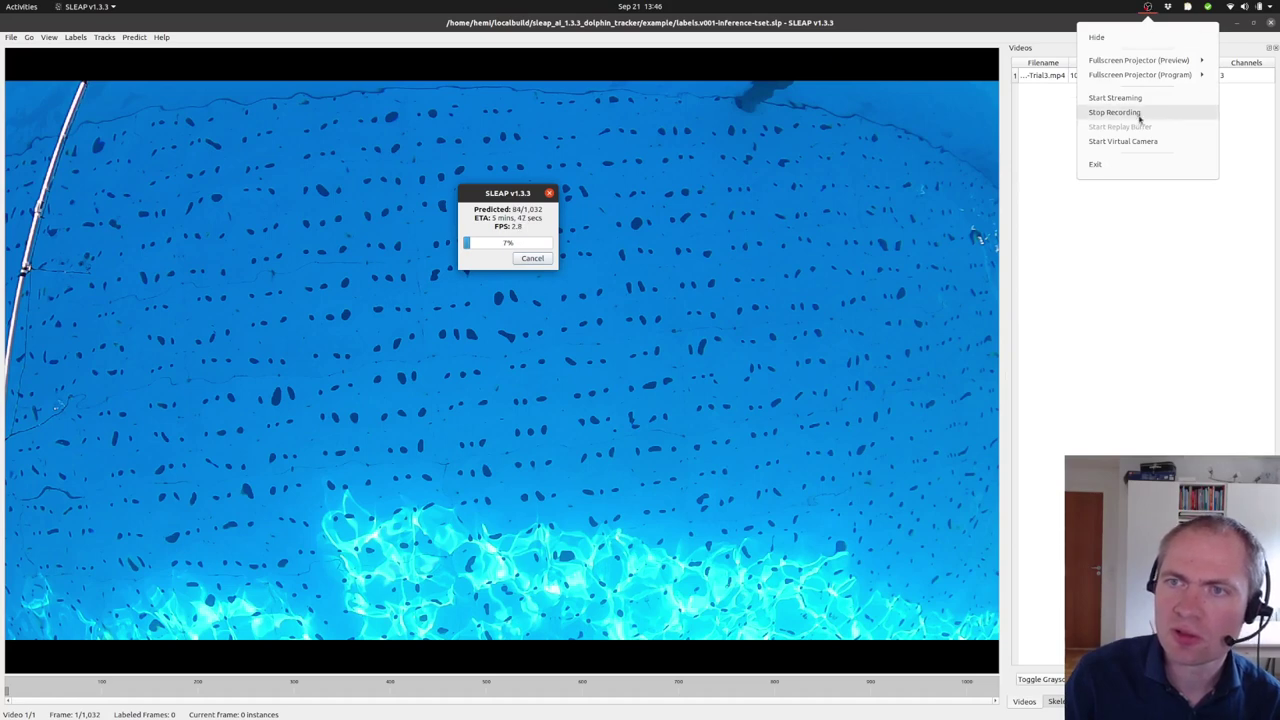
key(Escape)
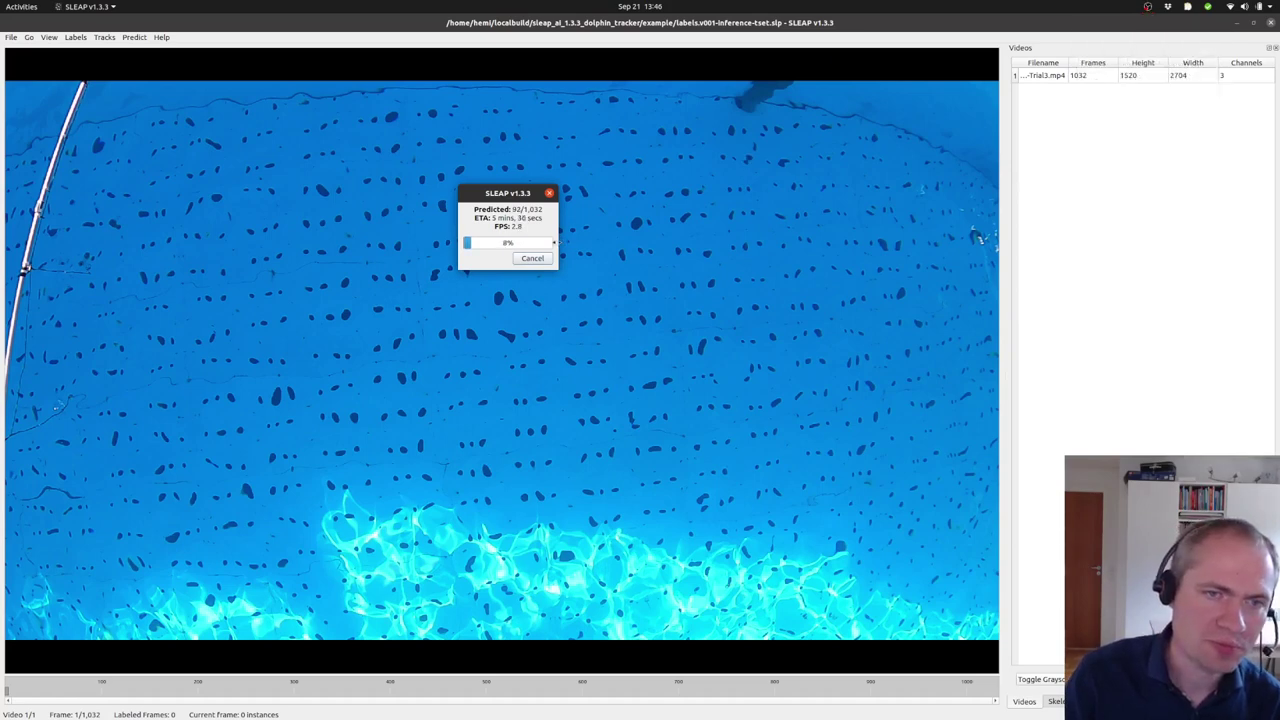